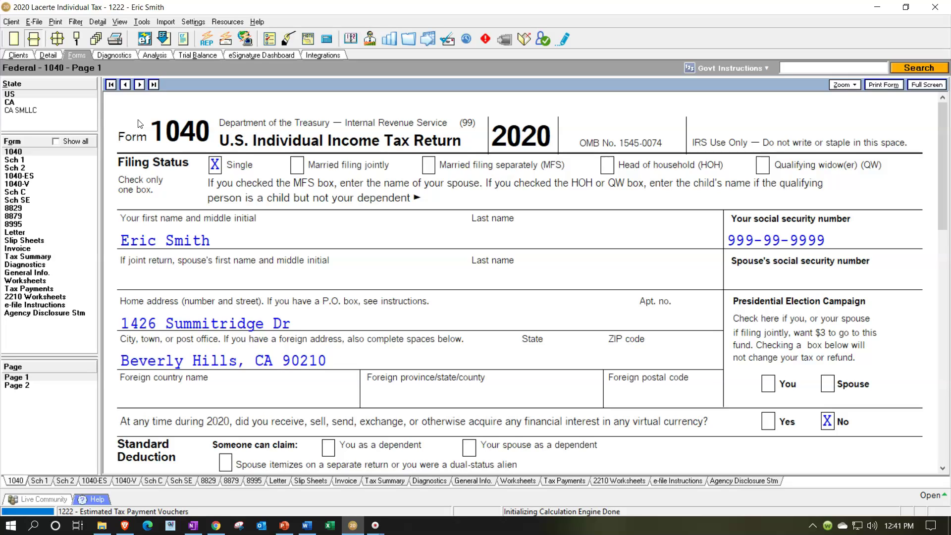
Step: Glance at Schedule C and Form 8829 of the return, and go back to Form 1040
{"action": "left_click", "coordinate": [39, 192]}
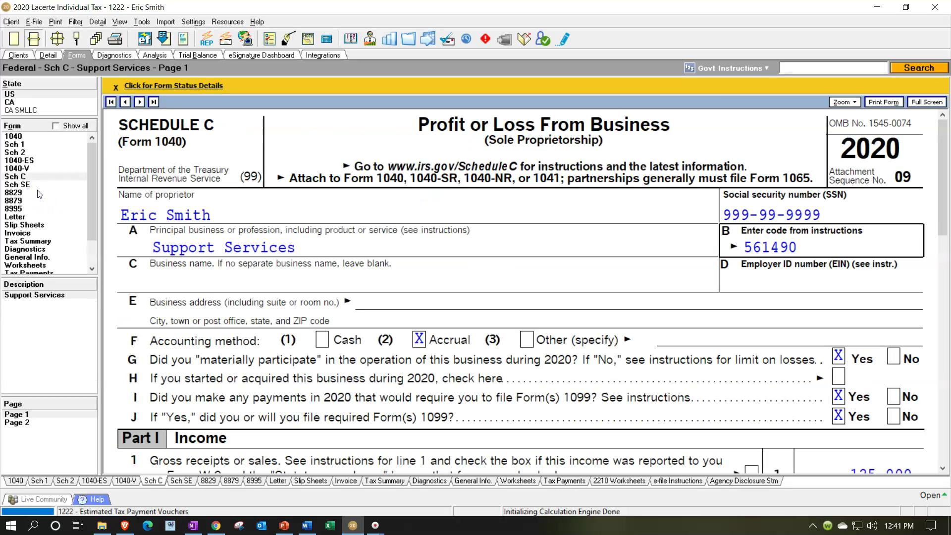
{"action": "left_click", "coordinate": [35, 193]}
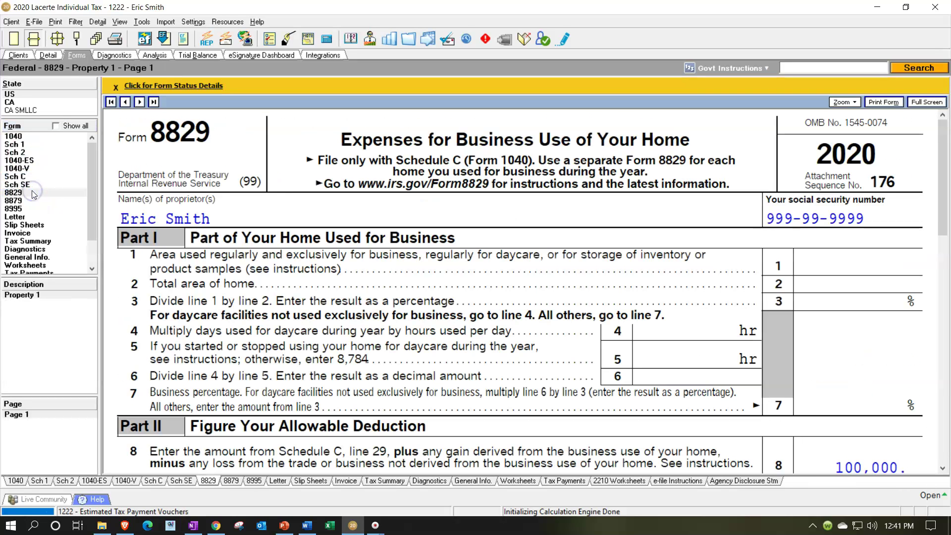
{"action": "left_click", "coordinate": [34, 142]}
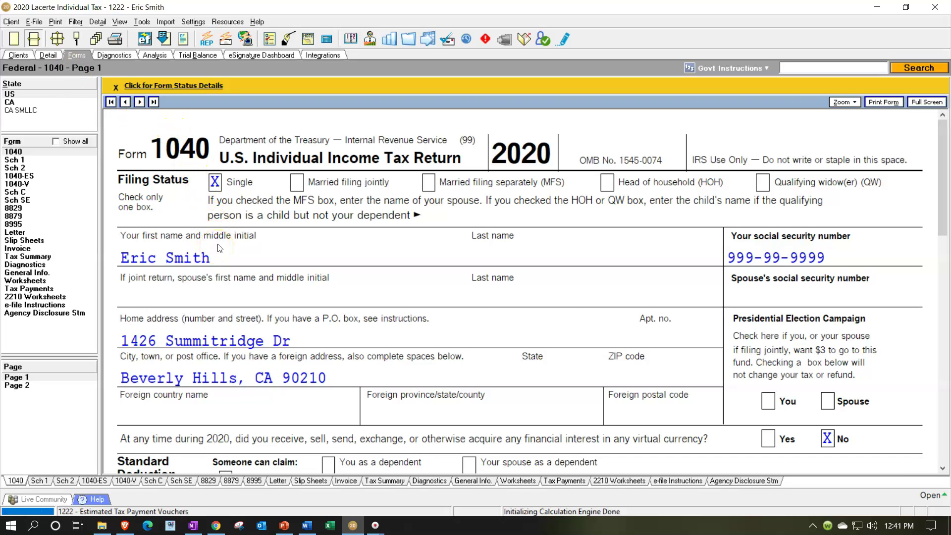
Step: Examine Form 1040 page 1 from other income and adjustments through adjusted gross income, deductions and taxable income
{"action": "scroll", "coordinate": [573, 319], "scroll_direction": "down", "scroll_amount": 4}
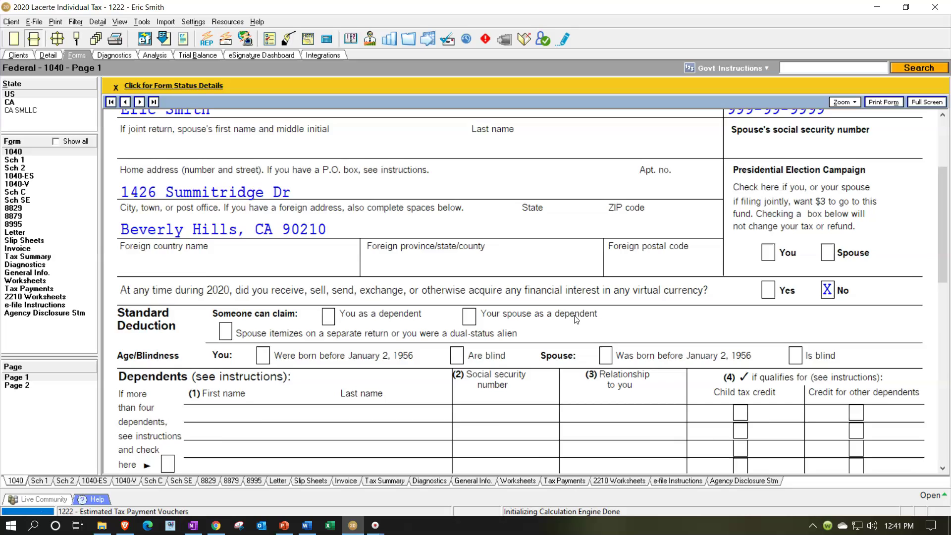
{"action": "scroll", "coordinate": [573, 319], "scroll_direction": "down", "scroll_amount": 3}
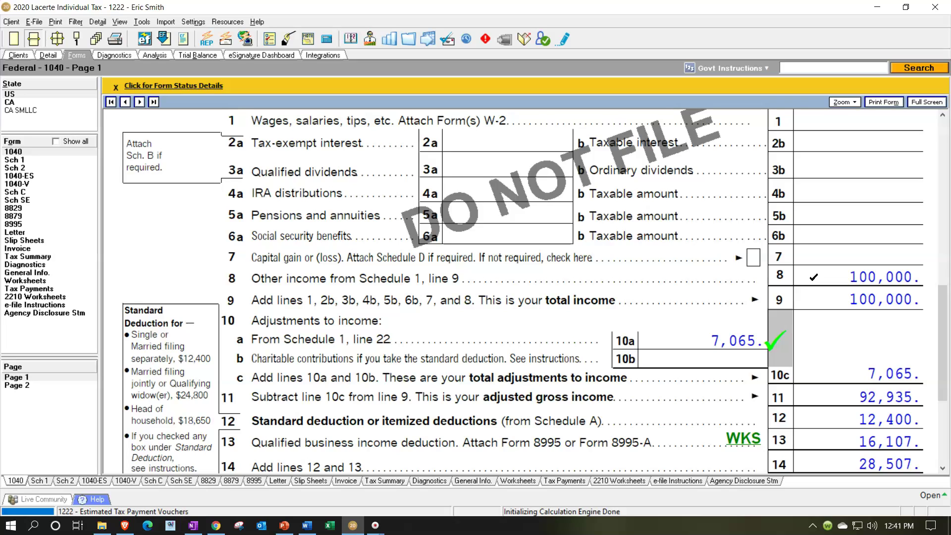
{"action": "left_click", "coordinate": [724, 336]}
{"action": "left_click", "coordinate": [699, 339]}
{"action": "scroll", "coordinate": [699, 340], "scroll_direction": "down", "scroll_amount": 3}
{"action": "left_click", "coordinate": [812, 325]}
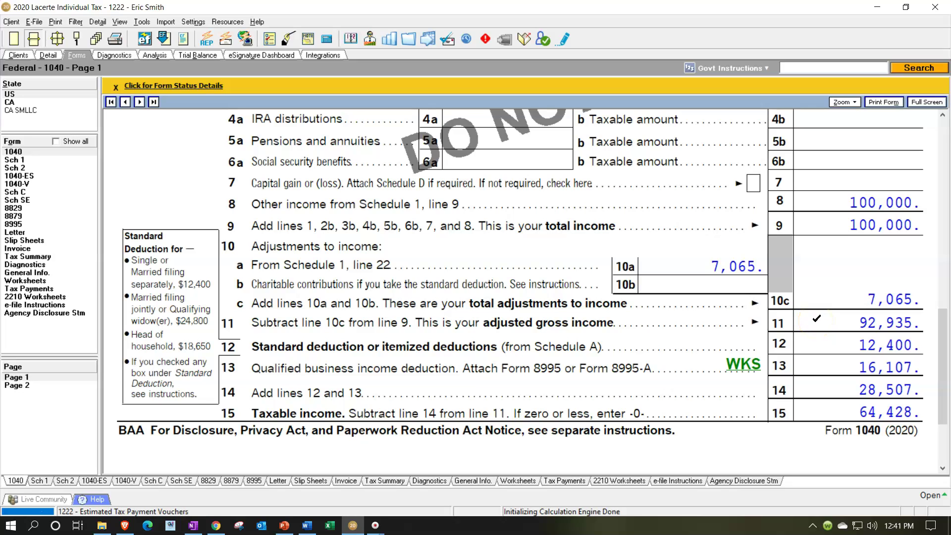
{"action": "left_click", "coordinate": [821, 342]}
{"action": "left_click", "coordinate": [826, 363]}
{"action": "left_click", "coordinate": [843, 409]}
Step: Review Schedule C for gross receipts, other expenses, the business use of home line and net profit
{"action": "left_click", "coordinate": [25, 192]}
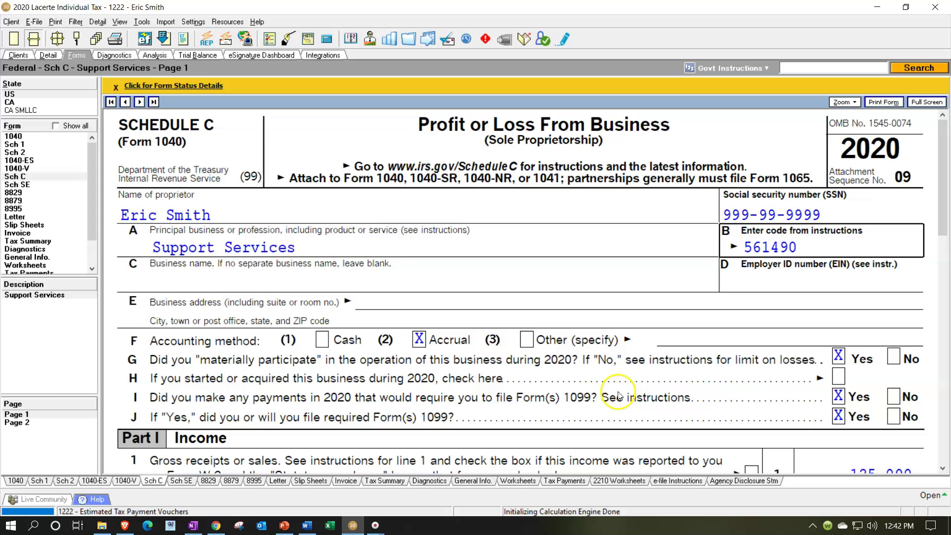
{"action": "scroll", "coordinate": [618, 394], "scroll_direction": "down", "scroll_amount": 3}
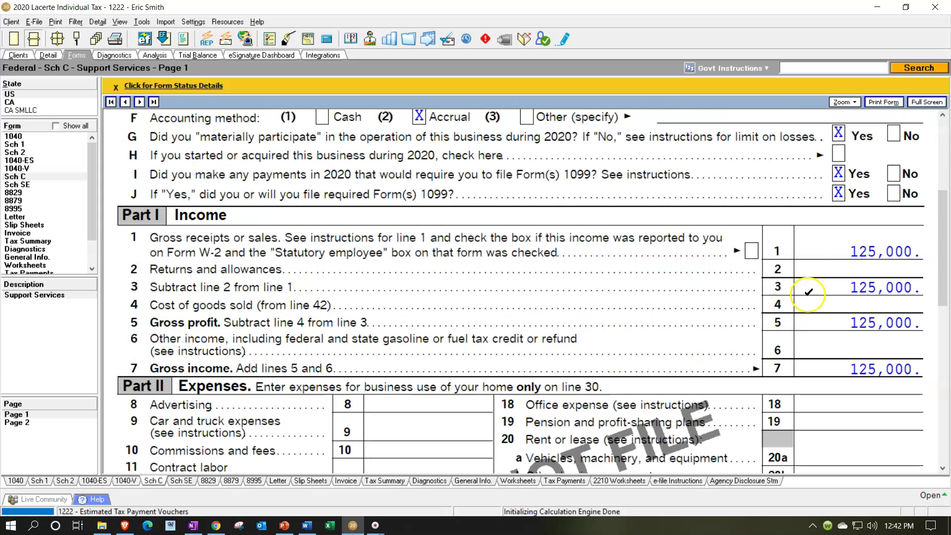
{"action": "scroll", "coordinate": [809, 263], "scroll_direction": "down", "scroll_amount": 2}
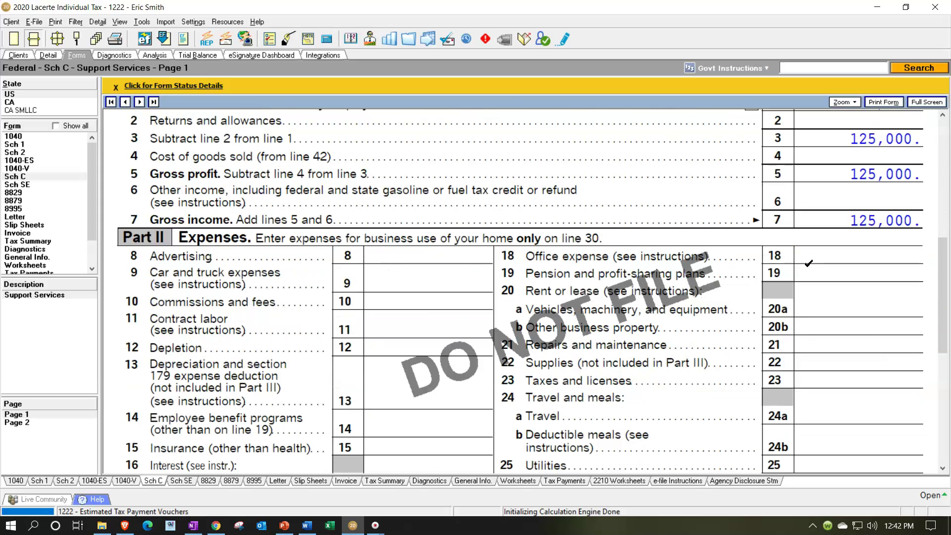
{"action": "scroll", "coordinate": [808, 263], "scroll_direction": "down", "scroll_amount": 2}
{"action": "left_click", "coordinate": [837, 347]}
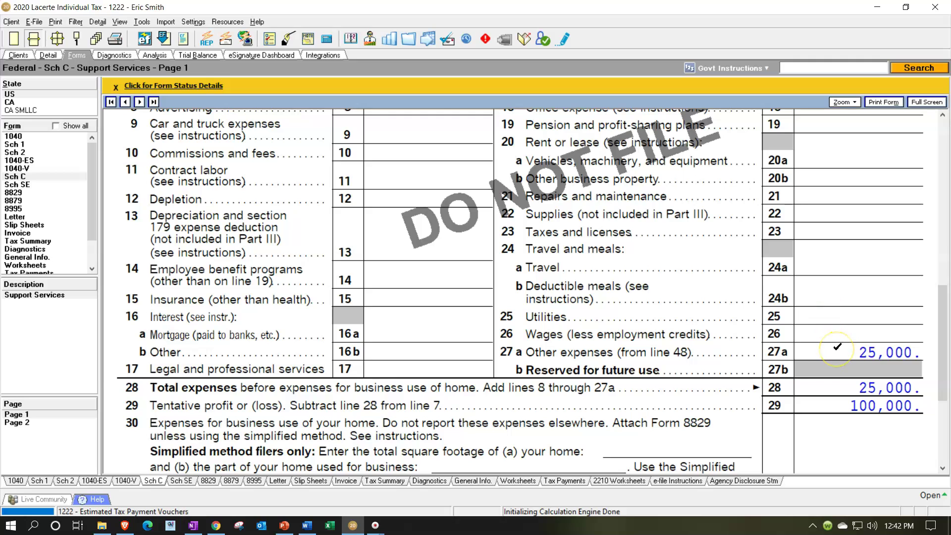
{"action": "scroll", "coordinate": [837, 349], "scroll_direction": "down", "scroll_amount": 1}
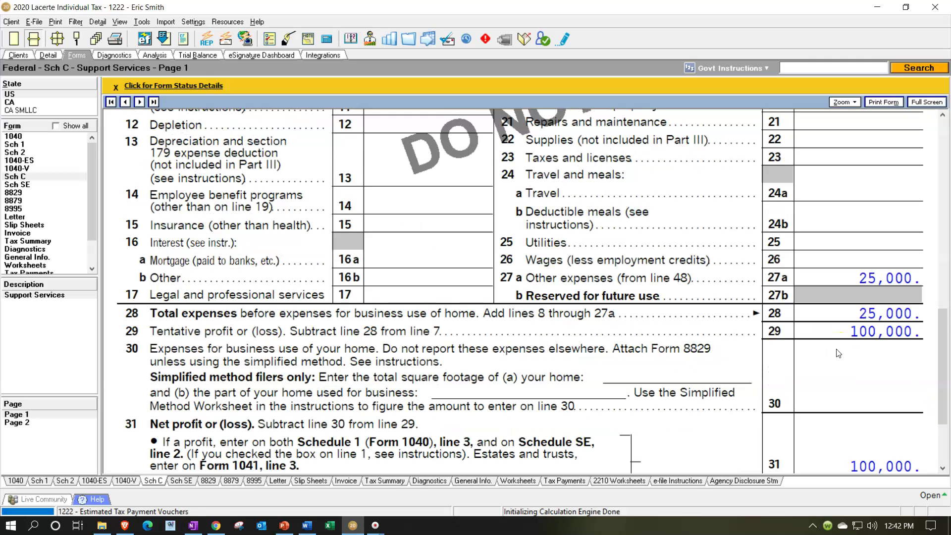
{"action": "left_click", "coordinate": [837, 351]}
{"action": "scroll", "coordinate": [838, 349], "scroll_direction": "down", "scroll_amount": 1}
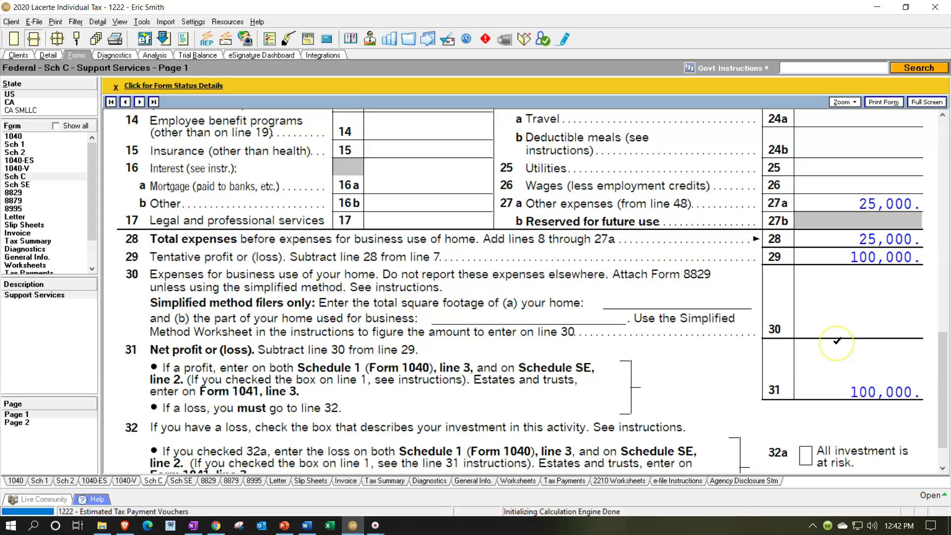
{"action": "left_click", "coordinate": [717, 287]}
{"action": "scroll", "coordinate": [708, 291], "scroll_direction": "up", "scroll_amount": 3}
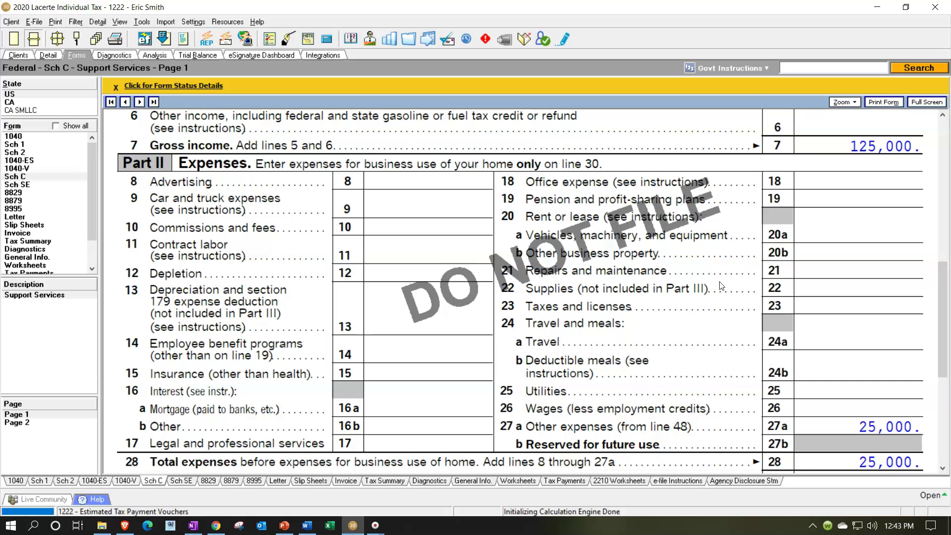
Step: Examine the utilities and the repairs and maintenance lines in Schedule C Part II, marking them with ticks
{"action": "left_click", "coordinate": [688, 282]}
{"action": "left_click", "coordinate": [809, 407]}
{"action": "left_click", "coordinate": [816, 391]}
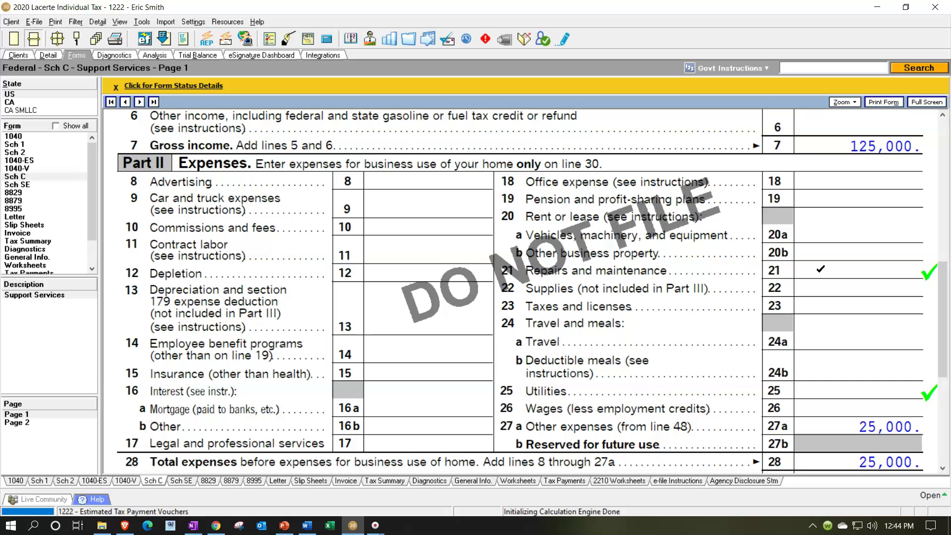
{"action": "left_click", "coordinate": [818, 271]}
{"action": "left_click", "coordinate": [816, 275]}
{"action": "left_click", "coordinate": [820, 268]}
{"action": "left_click", "coordinate": [826, 270]}
Step: Review Parts I and II of Form 8829 for the home area and allowable deduction lines
{"action": "left_click", "coordinate": [25, 192]}
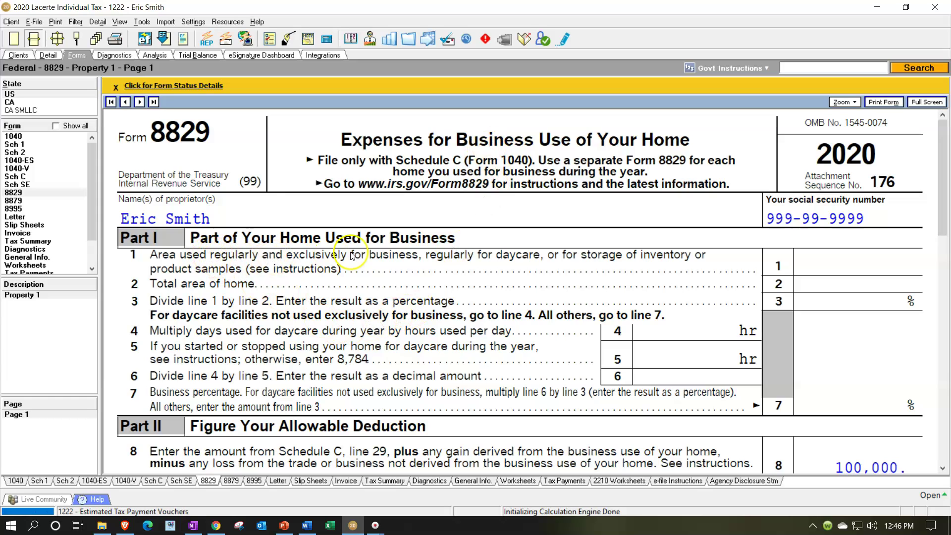
{"action": "scroll", "coordinate": [351, 255], "scroll_direction": "down", "scroll_amount": 3}
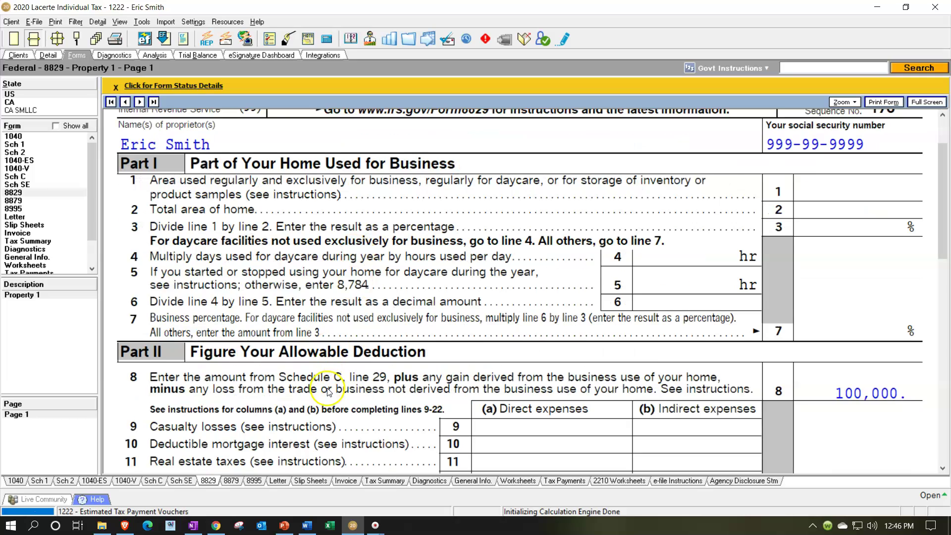
{"action": "scroll", "coordinate": [329, 393], "scroll_direction": "down", "scroll_amount": 3}
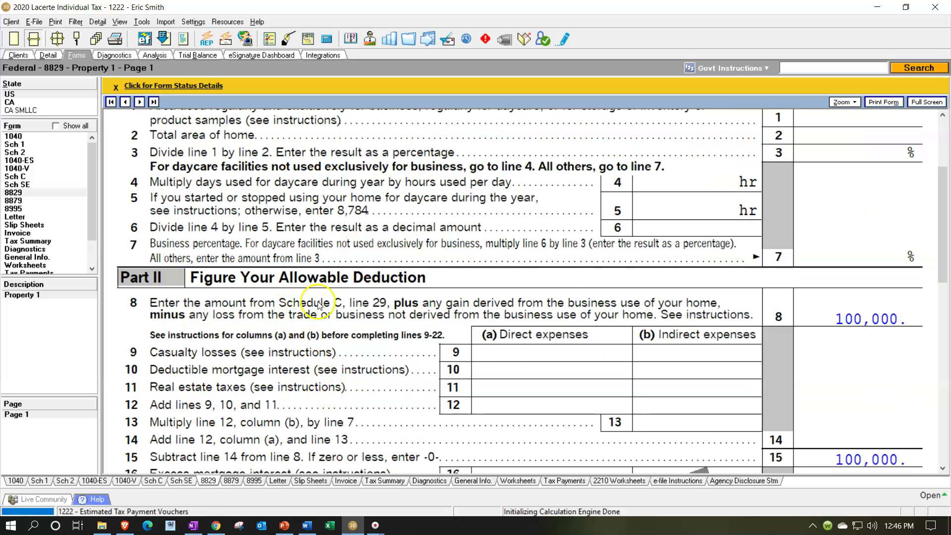
{"action": "scroll", "coordinate": [322, 307], "scroll_direction": "up", "scroll_amount": 3}
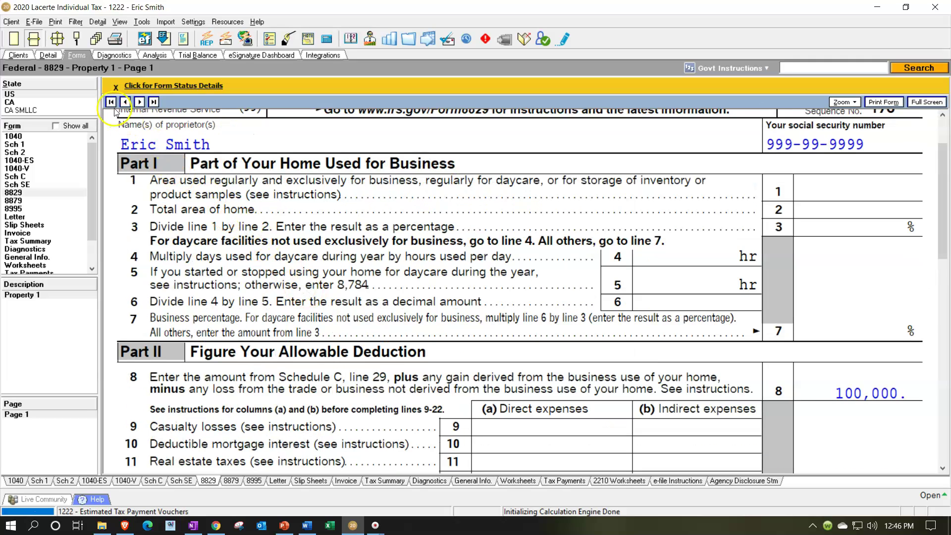
Step: Jump from line 1 of Form 8829 to its business use area input and close the list of linked inputs
{"action": "right_click", "coordinate": [853, 193]}
{"action": "left_click", "coordinate": [875, 199]}
{"action": "left_click", "coordinate": [390, 241]}
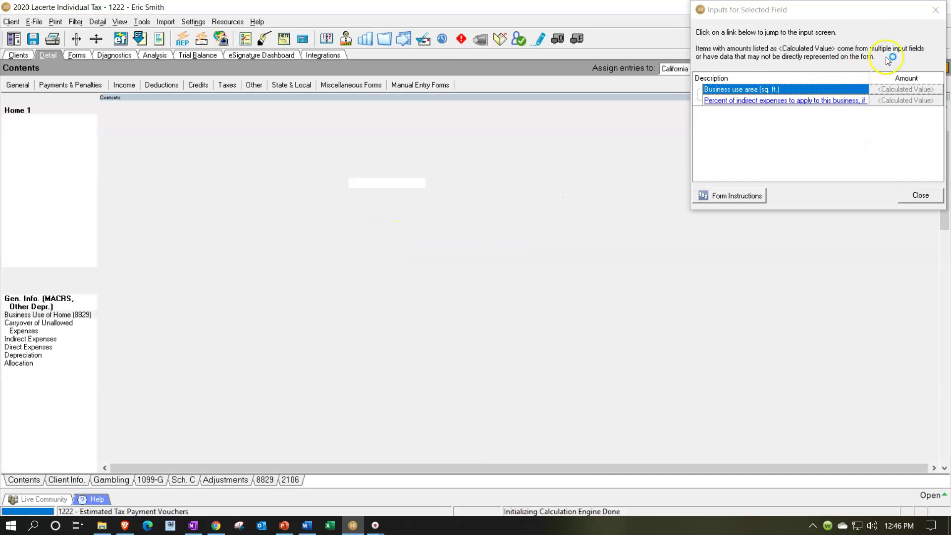
{"action": "left_click", "coordinate": [937, 11]}
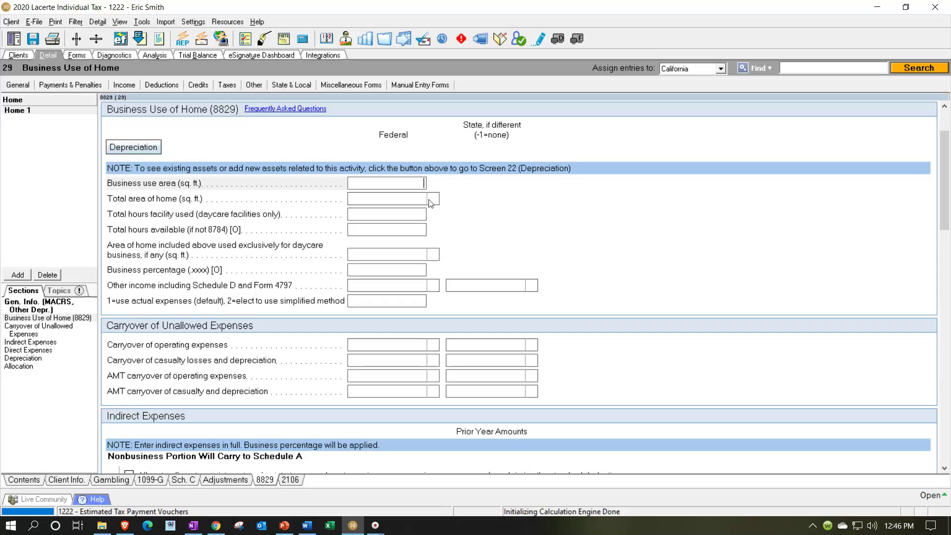
Step: Set the business use area to 500 sq. ft. and the total area of the home to 1,200 sq. ft
{"action": "type", "text": "500"}
{"action": "key", "text": "Tab"}
{"action": "type", "text": "1,2"}
{"action": "type", "text": "00"}
{"action": "key", "text": "Tab"}
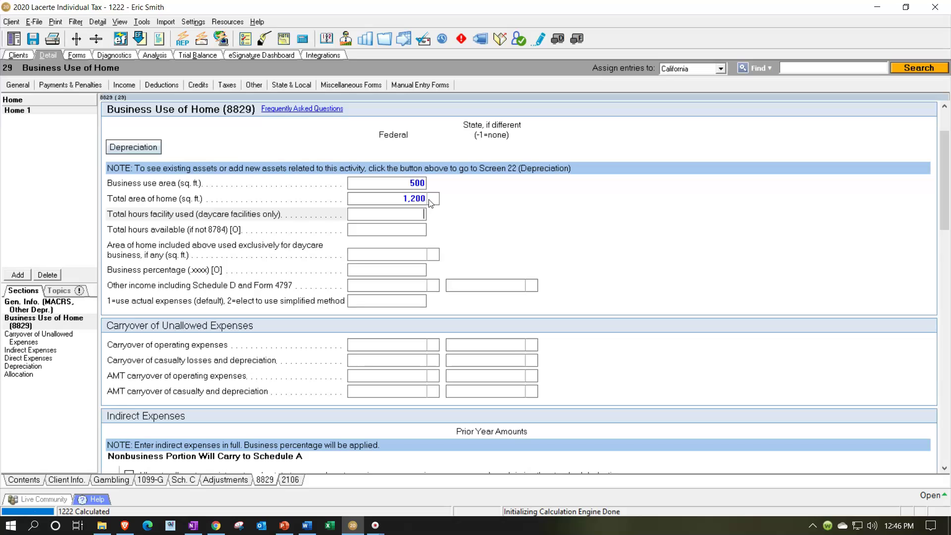
Step: Leave the daycare, business percentage and other income fields blank and set the method code to 1 for actual expenses
{"action": "key", "text": "Return"}
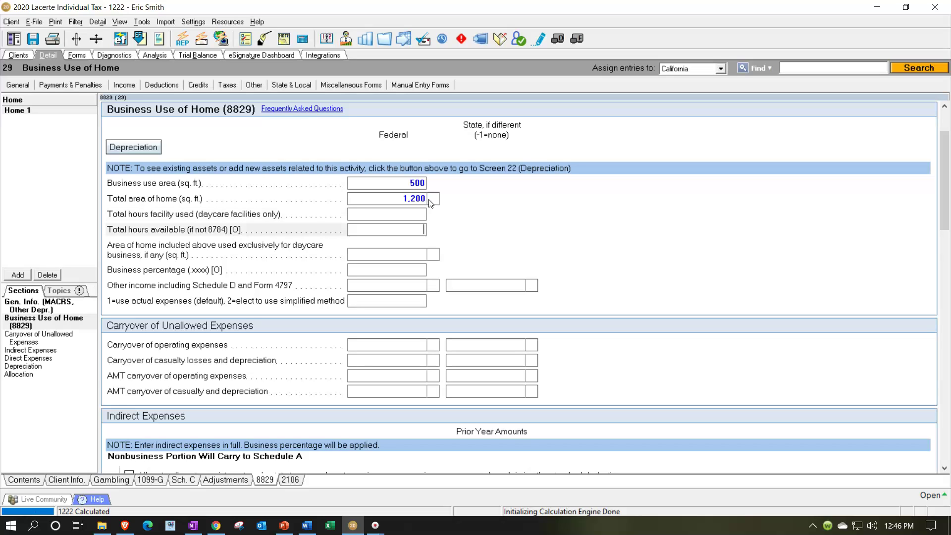
{"action": "key", "text": "Return"}
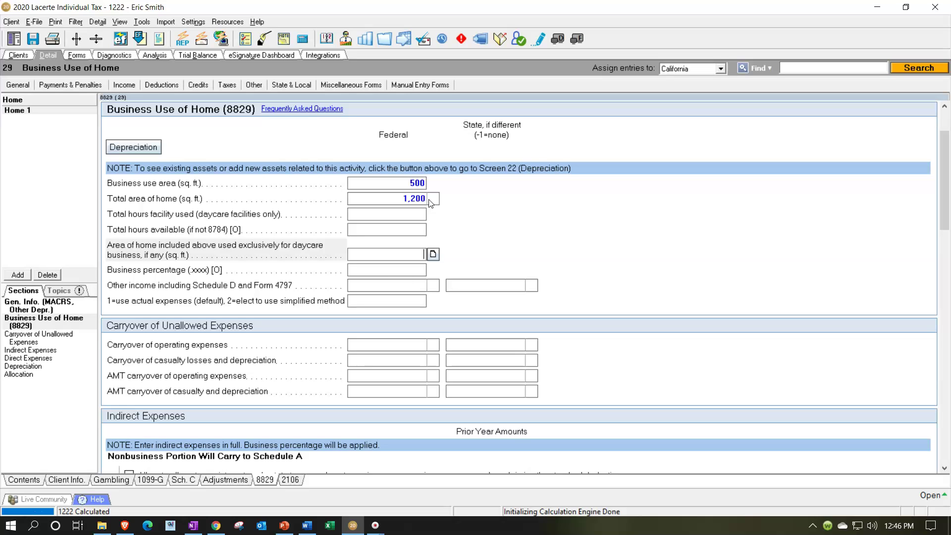
{"action": "key", "text": "Return"}
{"action": "key", "text": "Return"}
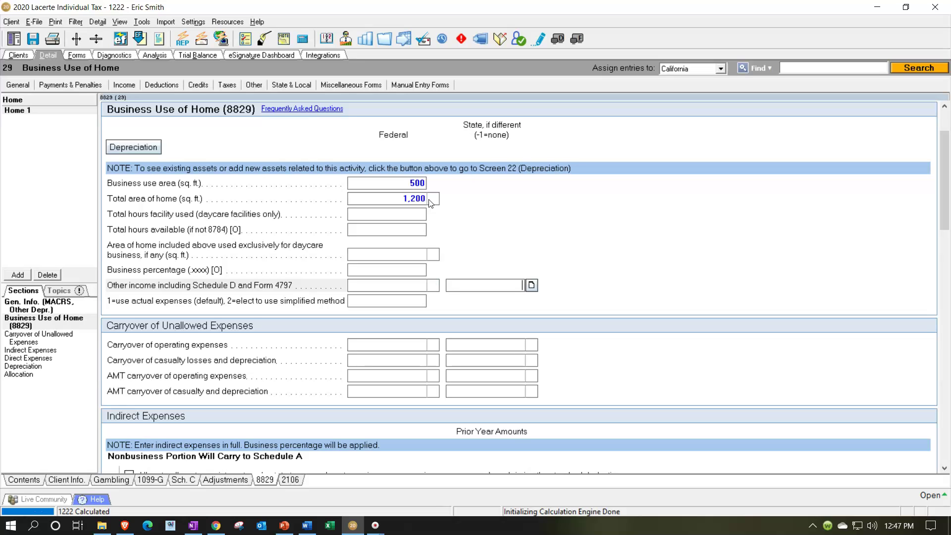
{"action": "key", "text": "Return"}
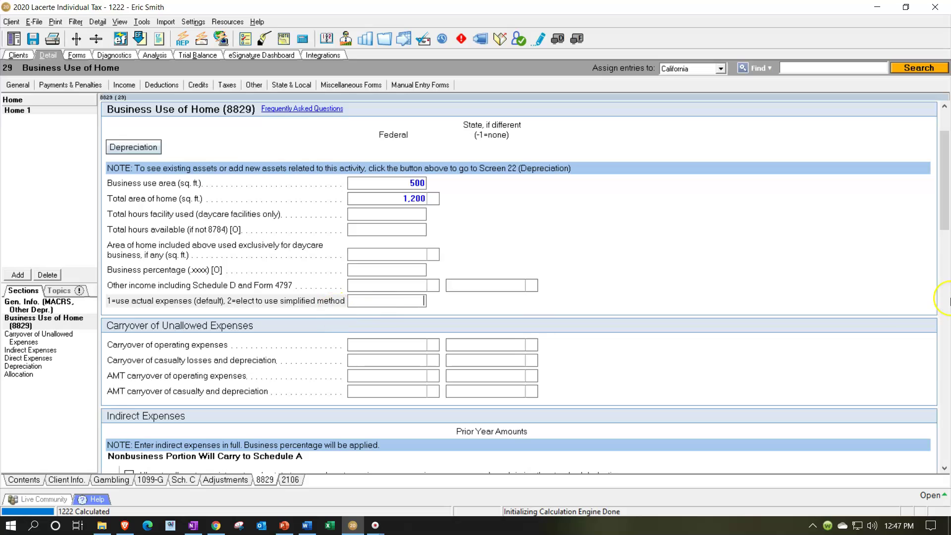
{"action": "key", "text": "Tab"}
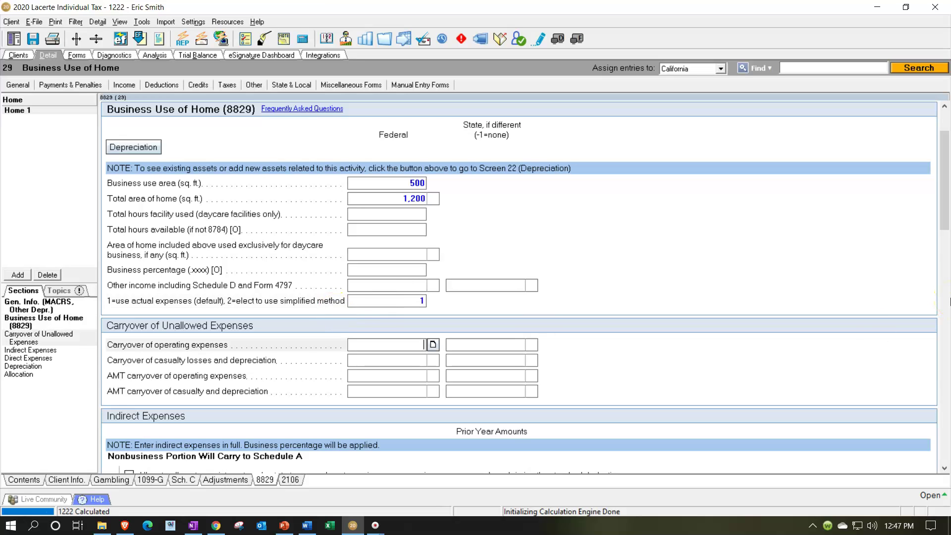
Step: Skip the carryovers of unallowed expenses and go to mortgage interest under Indirect Expenses
{"action": "scroll", "coordinate": [766, 379], "scroll_direction": "down", "scroll_amount": 2}
{"action": "scroll", "coordinate": [765, 380], "scroll_direction": "down", "scroll_amount": 2}
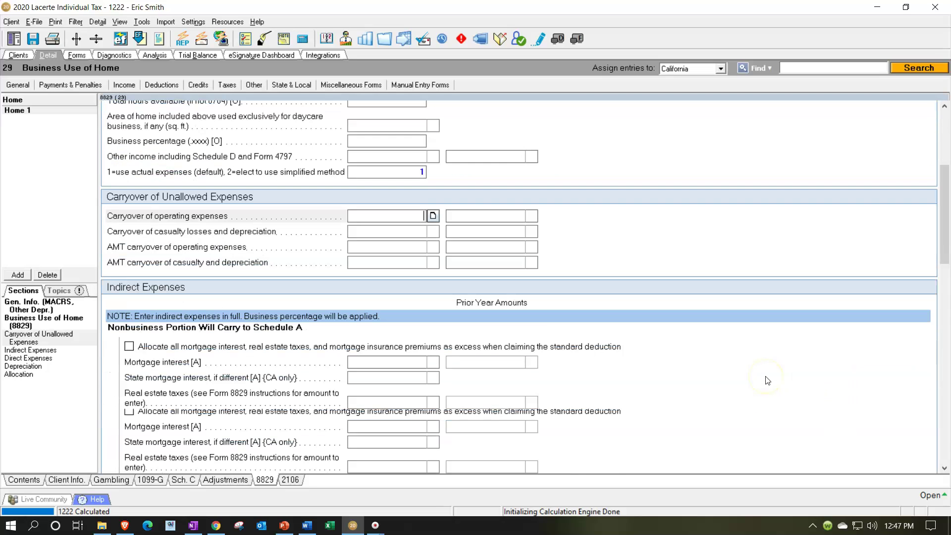
{"action": "key", "text": "Tab"}
{"action": "key", "text": "Tab"}
{"action": "key", "text": "Tab"}
{"action": "key", "text": "Tab"}
{"action": "key", "text": "Tab"}
{"action": "key", "text": "Tab"}
{"action": "key", "text": "Tab"}
{"action": "key", "text": "Tab"}
{"action": "key", "text": "Tab"}
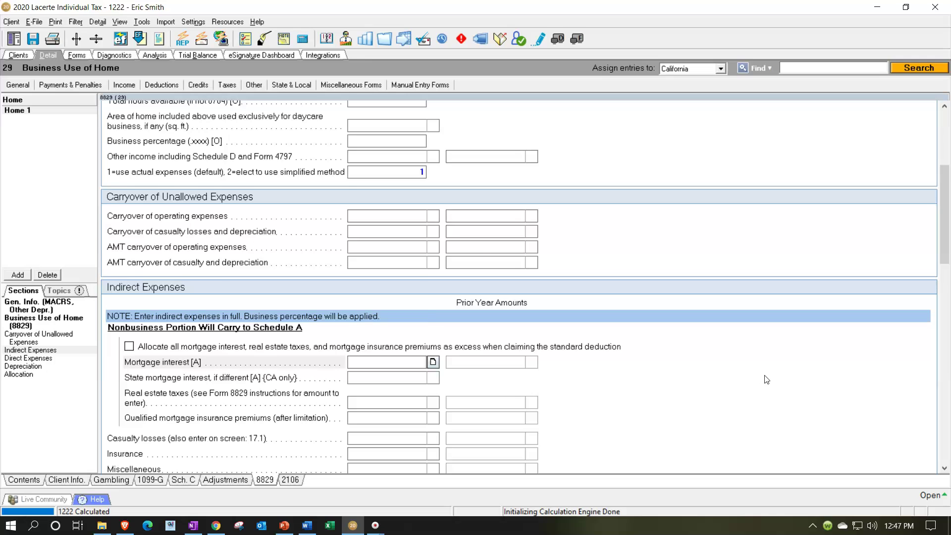
{"action": "scroll", "coordinate": [766, 379], "scroll_direction": "down", "scroll_amount": 2}
{"action": "left_click", "coordinate": [185, 306]}
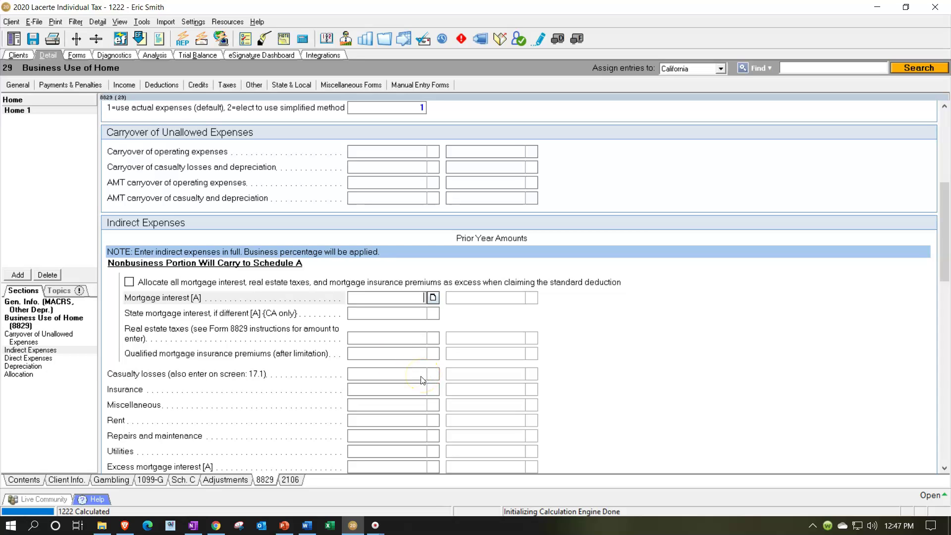
Step: Leave the indirect expense entries from mortgage interest through miscellaneous blank and go to Rent
{"action": "key", "text": "Return"}
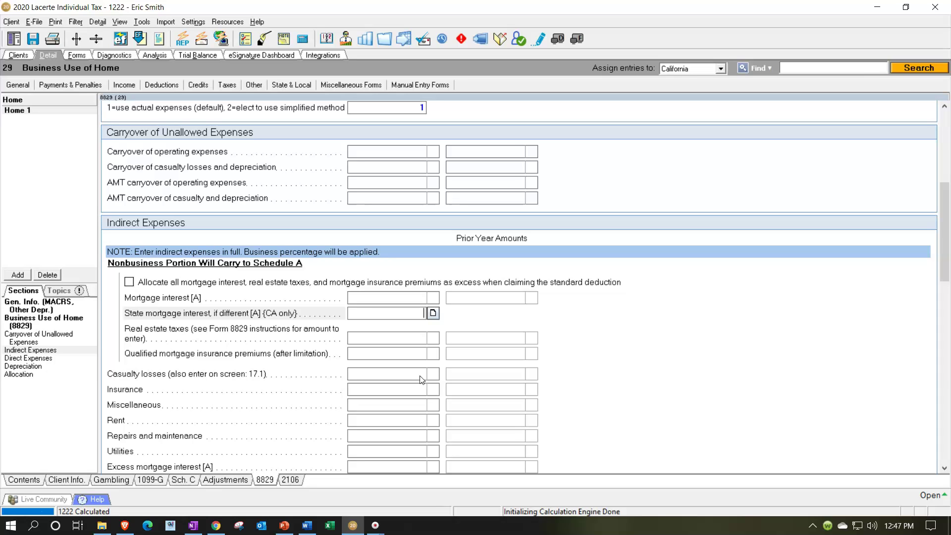
{"action": "key", "text": "Return"}
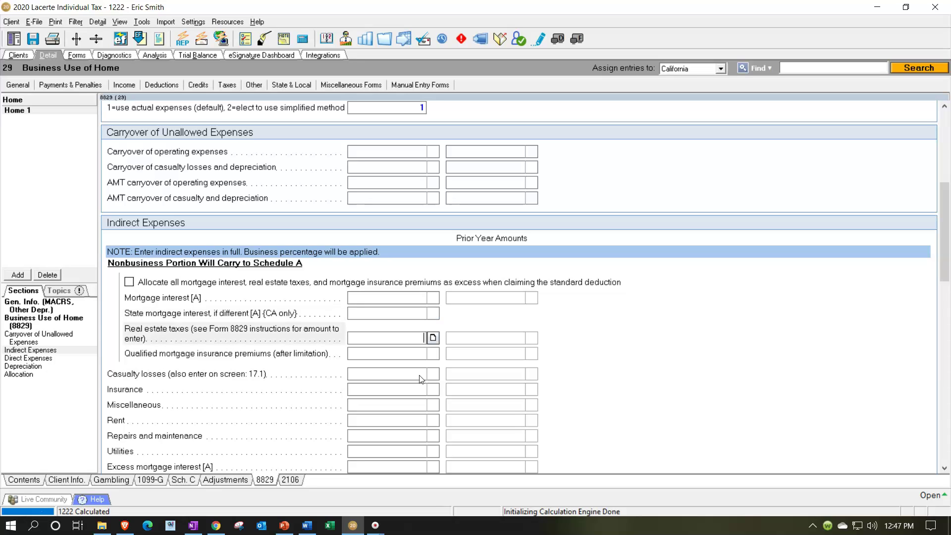
{"action": "key", "text": "Return"}
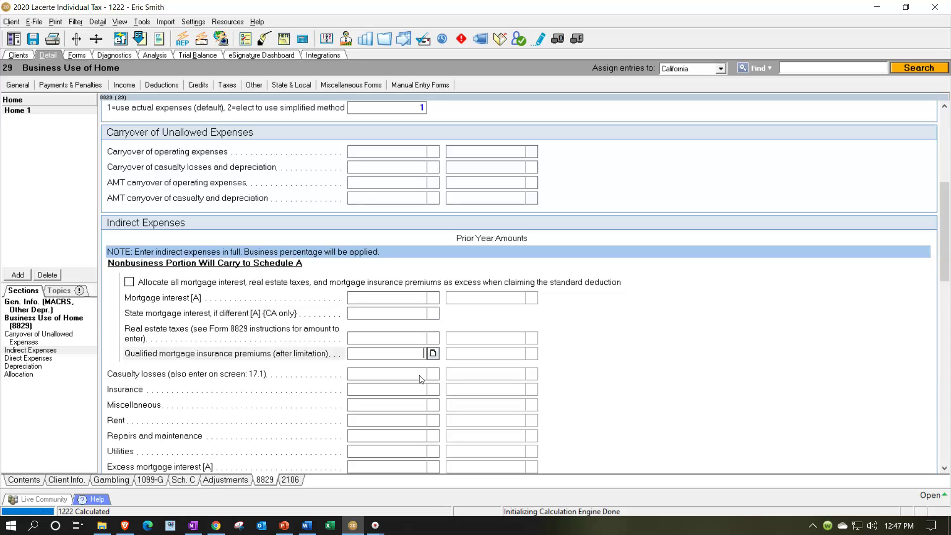
{"action": "key", "text": "Return"}
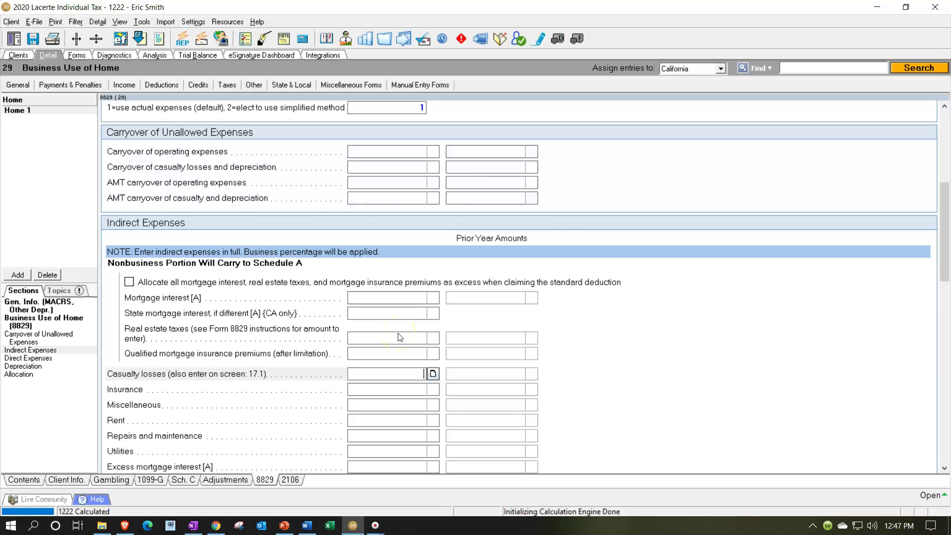
{"action": "scroll", "coordinate": [400, 337], "scroll_direction": "down", "scroll_amount": 1}
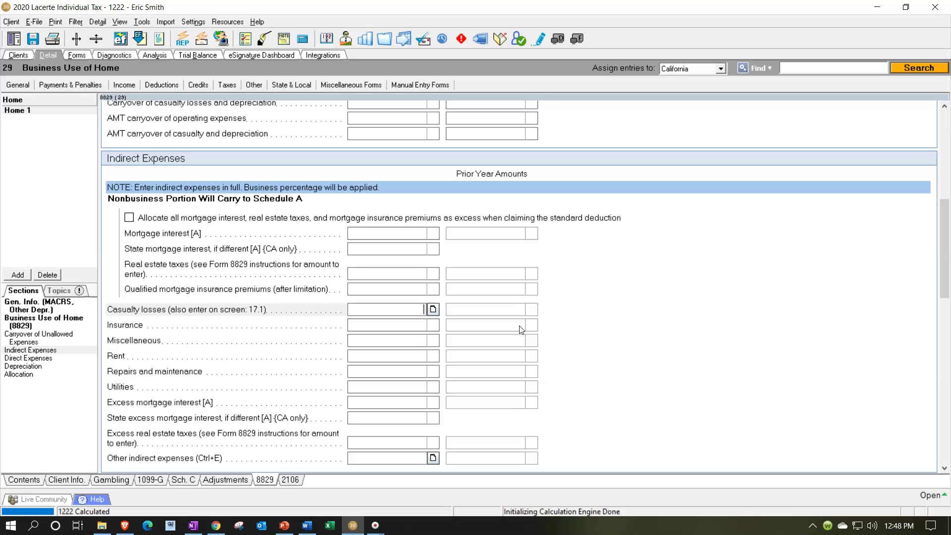
{"action": "key", "text": "Return"}
{"action": "key", "text": "Return"}
{"action": "key", "text": "Return"}
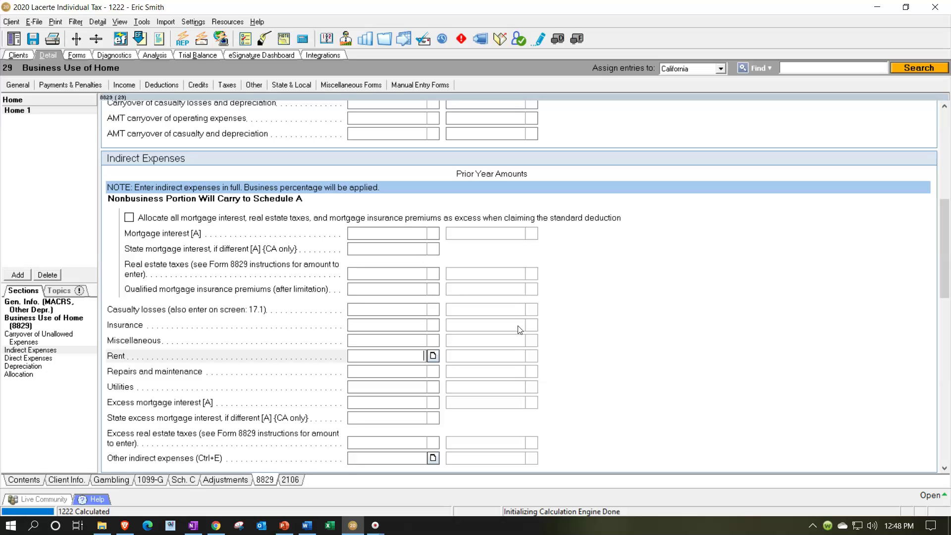
Step: Calculate 1200 × 12 in the compact Calculator and enter 14,400 as the indirect rent expense
{"action": "left_click", "coordinate": [501, 213]}
{"action": "key", "text": "XF86Calculator"}
{"action": "left_click", "coordinate": [99, 32]}
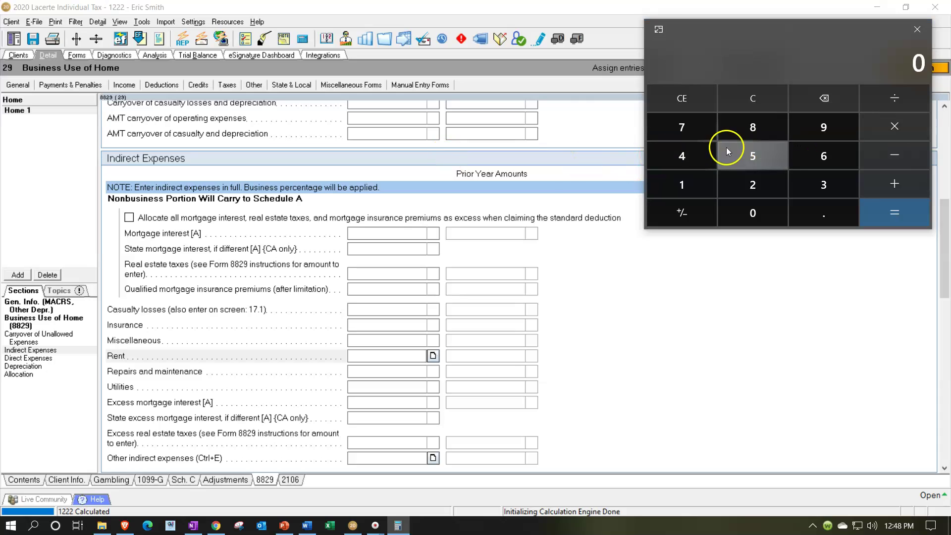
{"action": "type", "text": "1200"}
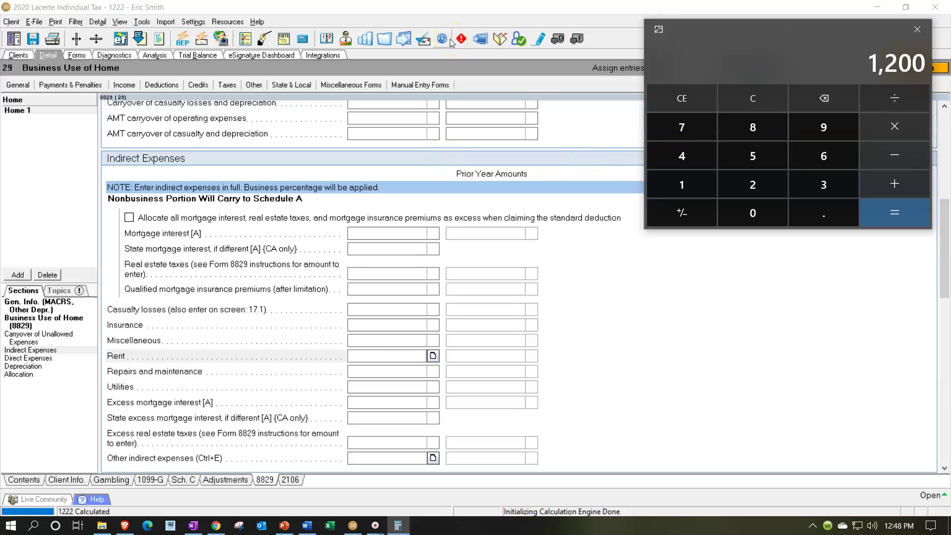
{"action": "type", "text": "*12"}
{"action": "key", "text": "Return"}
{"action": "left_click", "coordinate": [393, 355]}
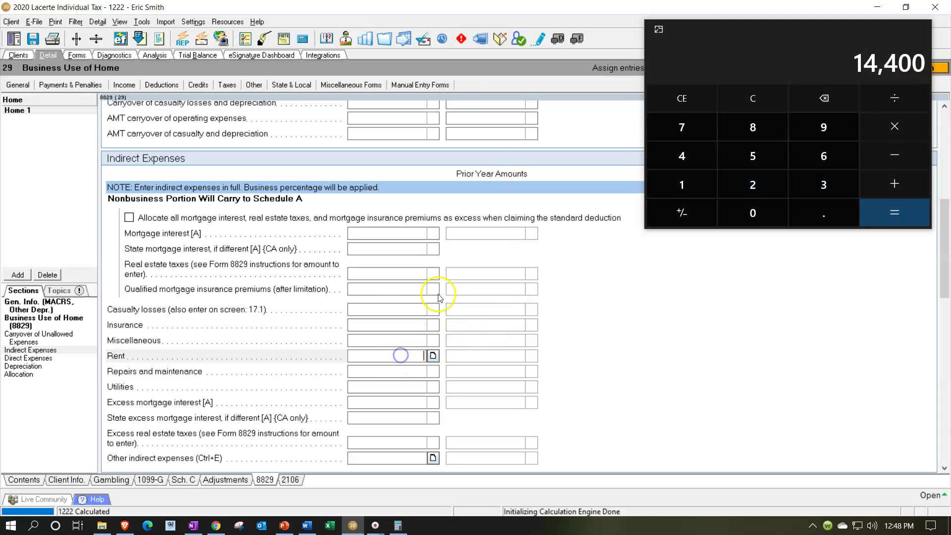
{"action": "type", "text": "14400"}
{"action": "key", "text": "Return"}
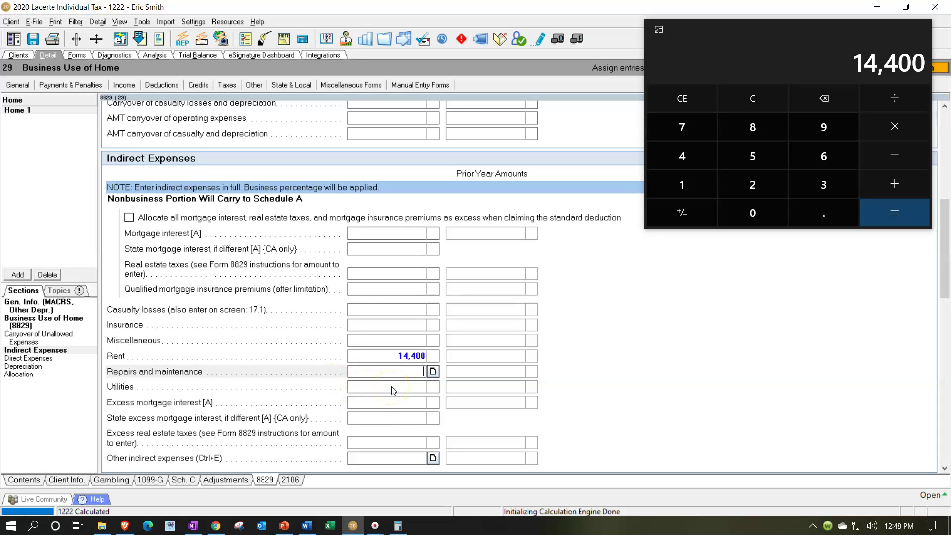
Step: Set indirect repairs and maintenance to 2,000 and utilities to 720, calculating the utilities as 60 × 12
{"action": "type", "text": "2,000"}
{"action": "left_click", "coordinate": [392, 387]}
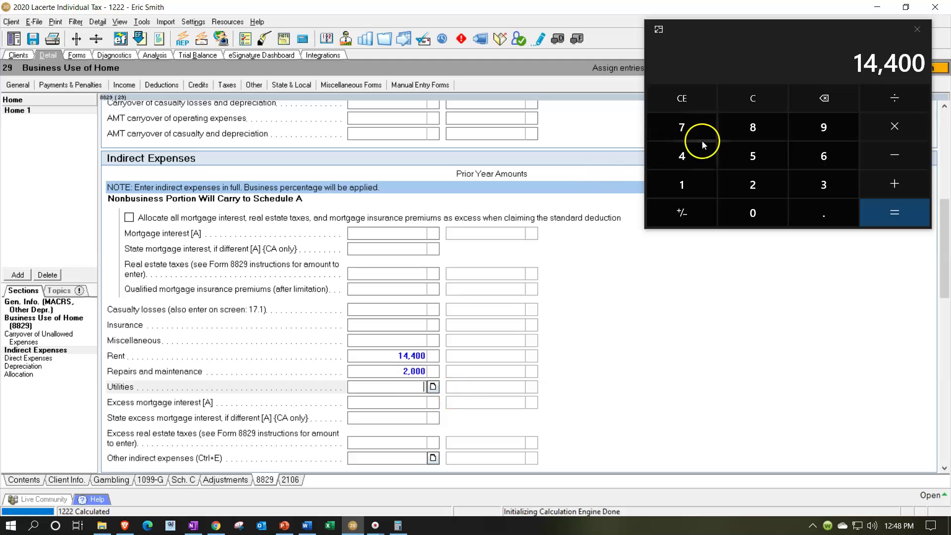
{"action": "left_click", "coordinate": [758, 102]}
{"action": "type", "text": "60"}
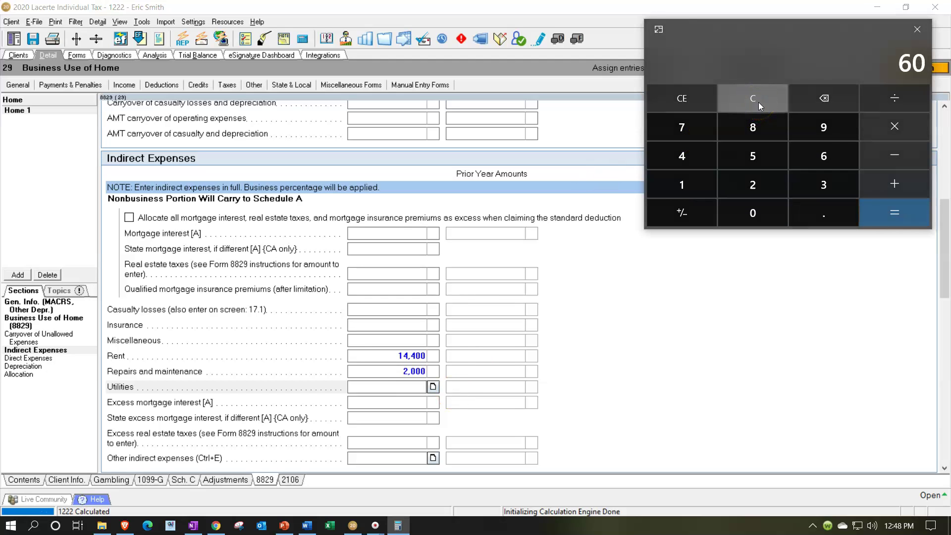
{"action": "type", "text": "*12"}
{"action": "key", "text": "Return"}
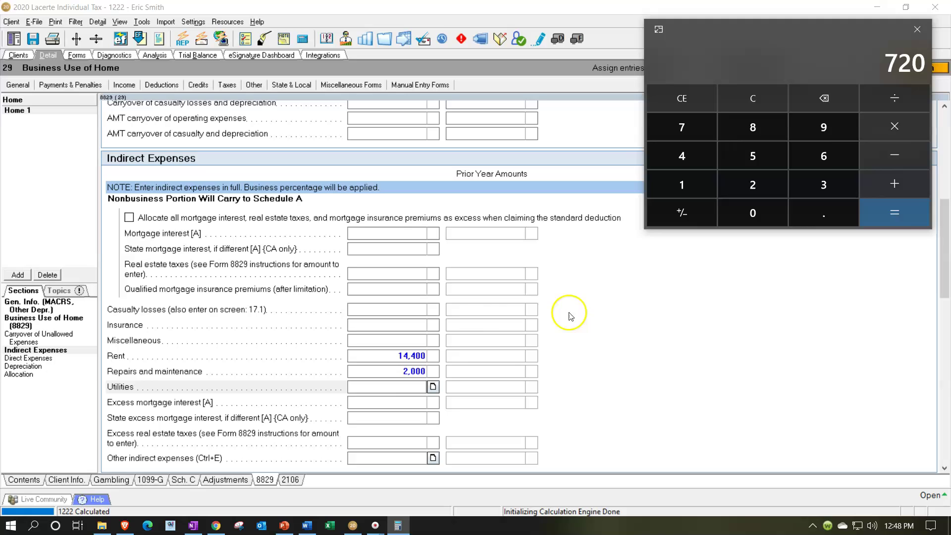
{"action": "left_click", "coordinate": [419, 385]}
{"action": "type", "text": "720"}
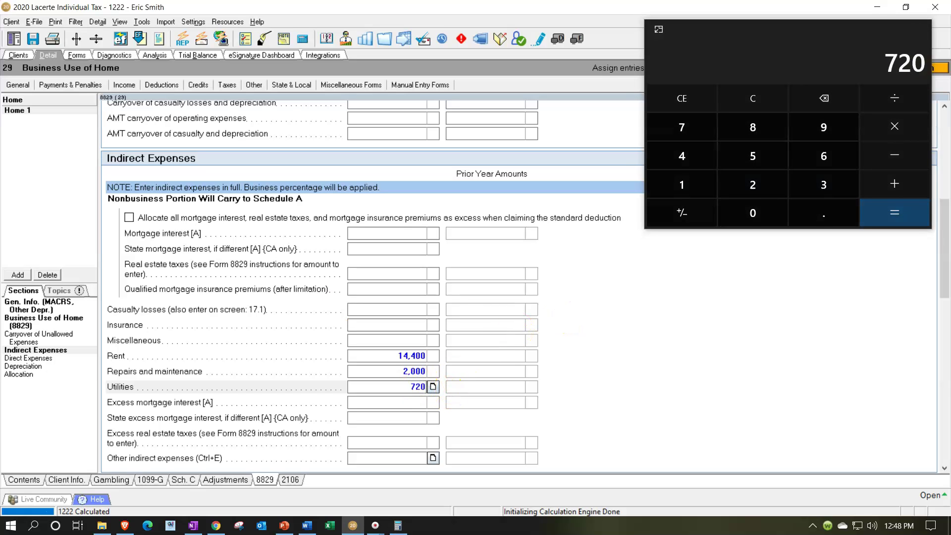
{"action": "key", "text": "Return"}
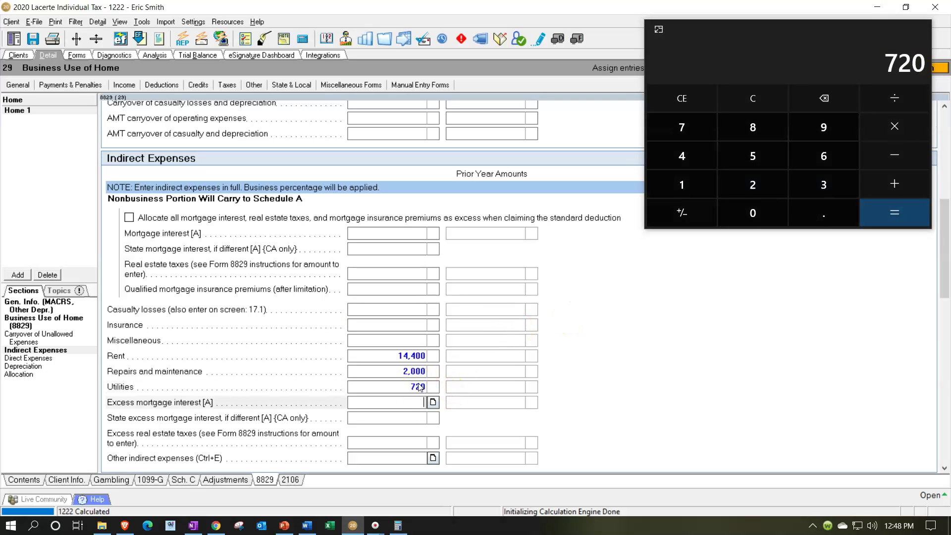
Step: Leave the excess mortgage interest, excess real estate taxes and other indirect expenses blank and bring up the Direct Expenses section
{"action": "key", "text": "Return"}
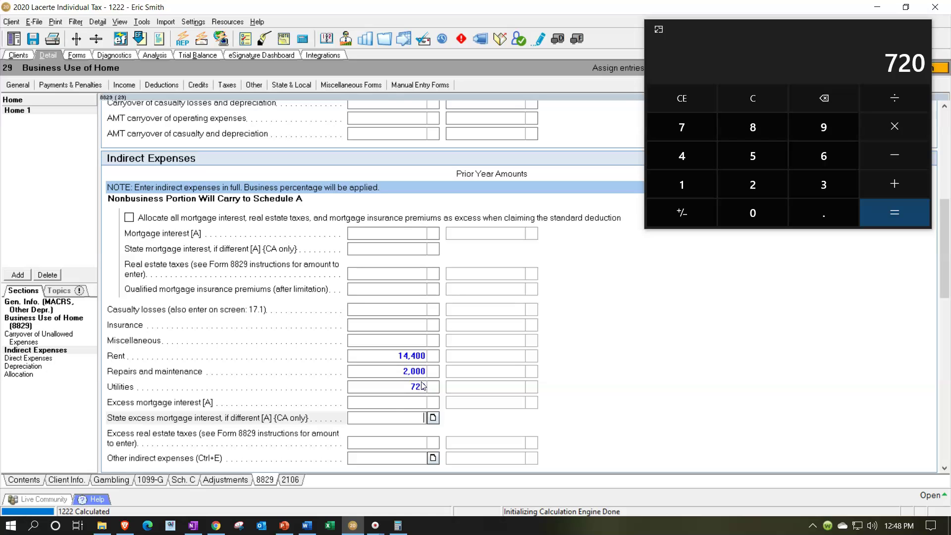
{"action": "key", "text": "Return"}
{"action": "scroll", "coordinate": [395, 402], "scroll_direction": "down", "scroll_amount": 2}
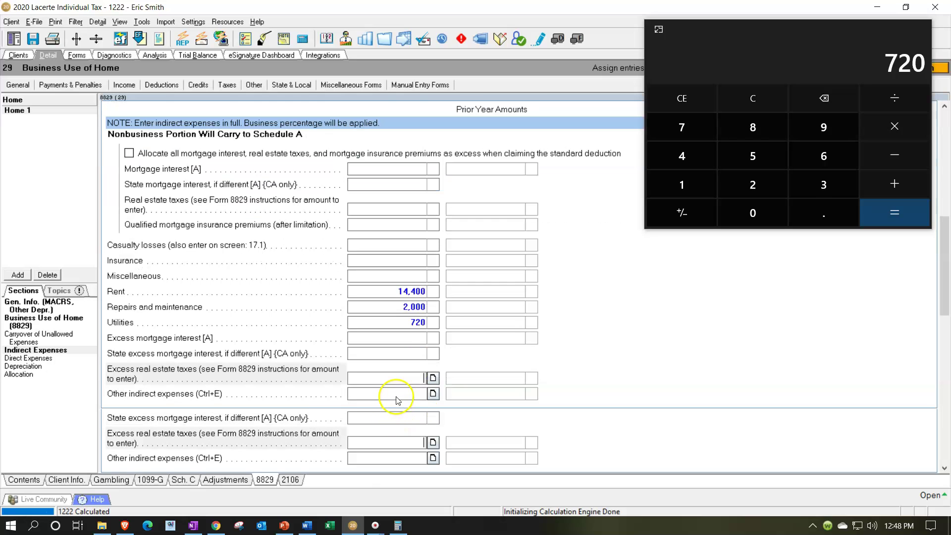
{"action": "key", "text": "Return"}
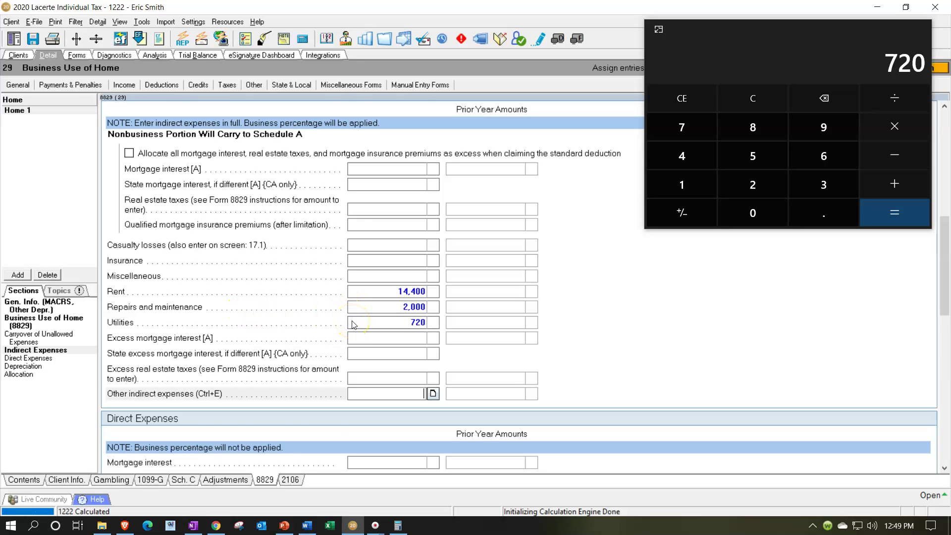
{"action": "scroll", "coordinate": [353, 324], "scroll_direction": "down", "scroll_amount": 3}
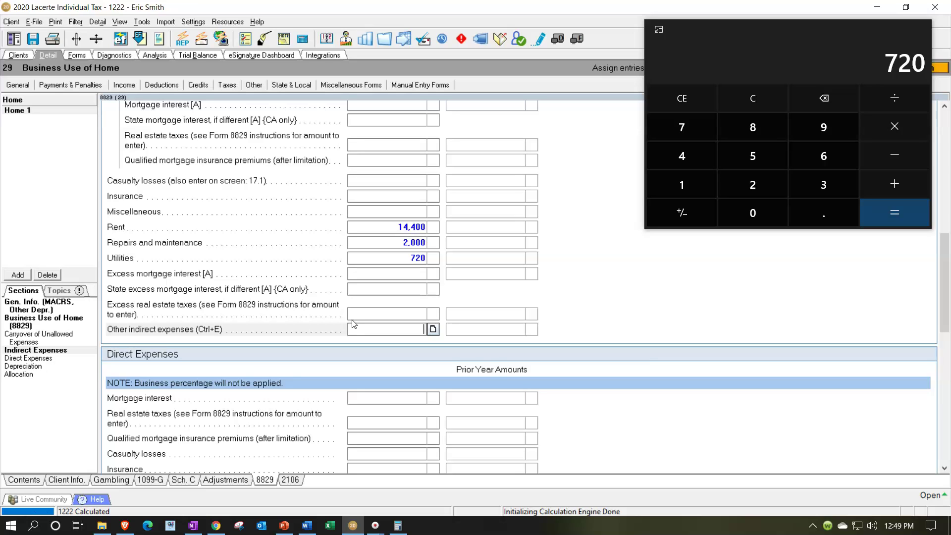
{"action": "scroll", "coordinate": [354, 323], "scroll_direction": "down", "scroll_amount": 2}
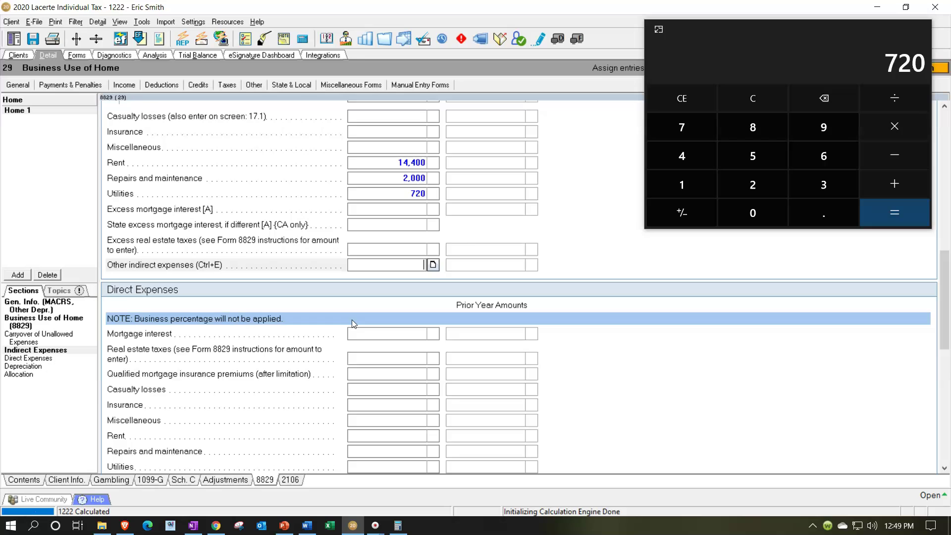
Step: Set repairs and maintenance under Direct Expenses to 200, leaving the direct expense entries above it blank
{"action": "left_click", "coordinate": [364, 321]}
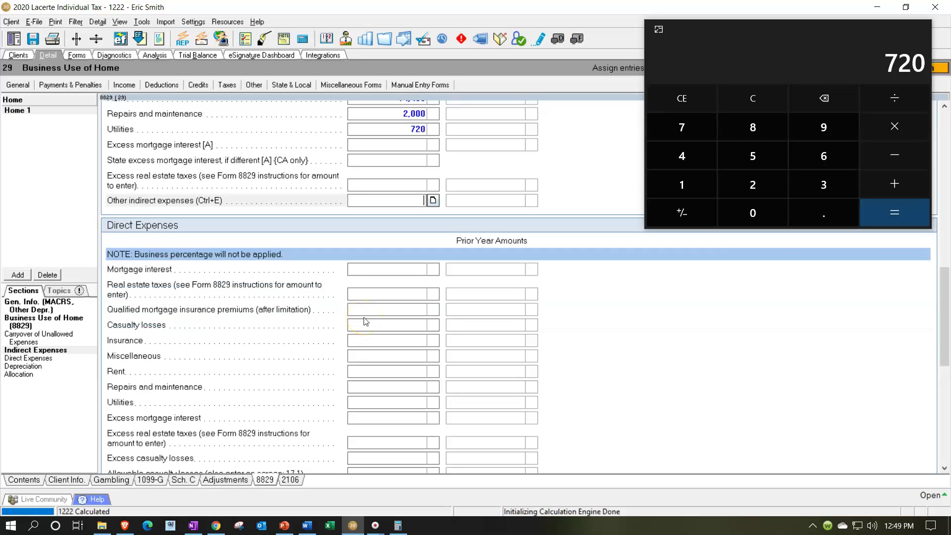
{"action": "left_click", "coordinate": [378, 293]}
{"action": "left_click", "coordinate": [373, 297]}
{"action": "key", "text": "Tab"}
{"action": "key", "text": "Tab"}
{"action": "key", "text": "Tab"}
{"action": "key", "text": "Tab"}
{"action": "key", "text": "Tab"}
{"action": "key", "text": "Tab"}
{"action": "left_click", "coordinate": [369, 303]}
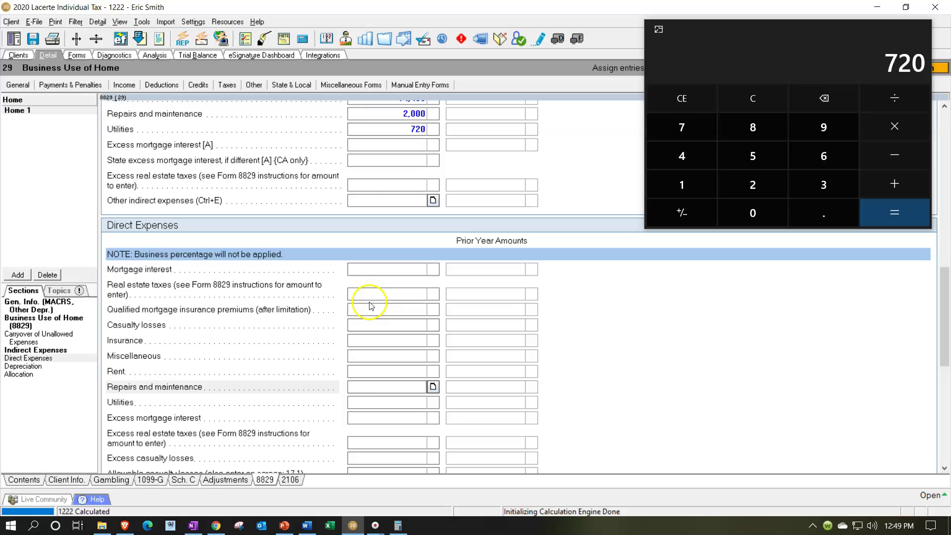
{"action": "type", "text": "200"}
{"action": "key", "text": "Return"}
{"action": "left_click", "coordinate": [403, 398]}
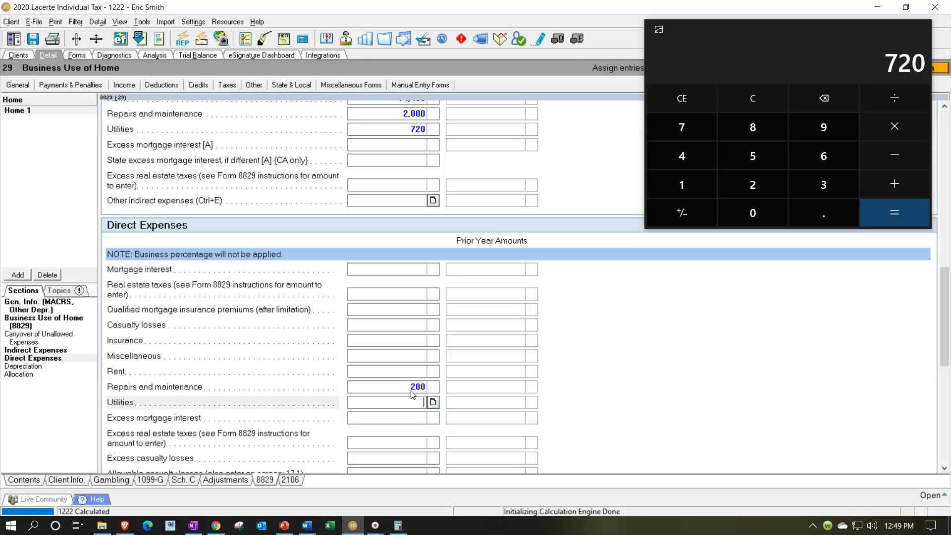
Step: Leave the remaining direct expenses from utilities through other direct expenses blank and bring up the Depreciation section
{"action": "key", "text": "Return"}
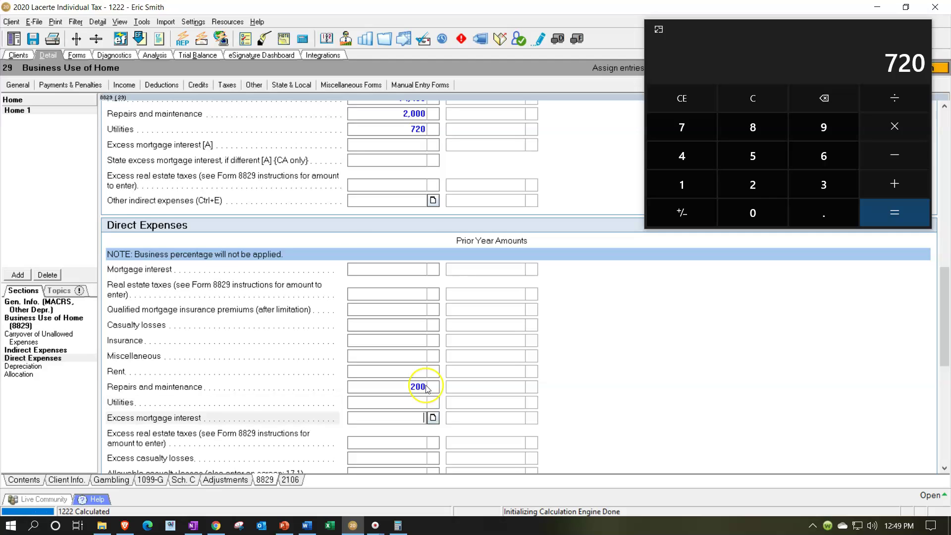
{"action": "scroll", "coordinate": [425, 388], "scroll_direction": "down", "scroll_amount": 2}
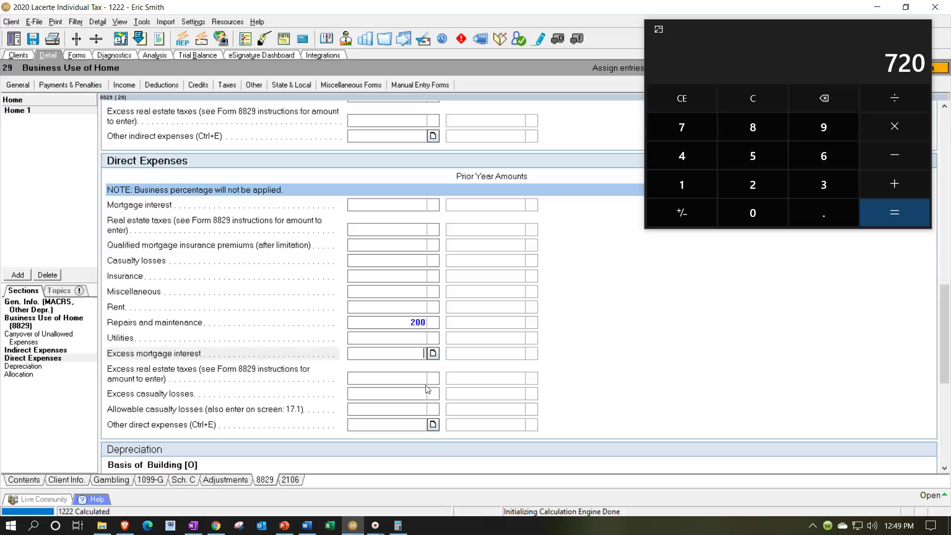
{"action": "key", "text": "Return"}
{"action": "key", "text": "Return"}
{"action": "key", "text": "Return"}
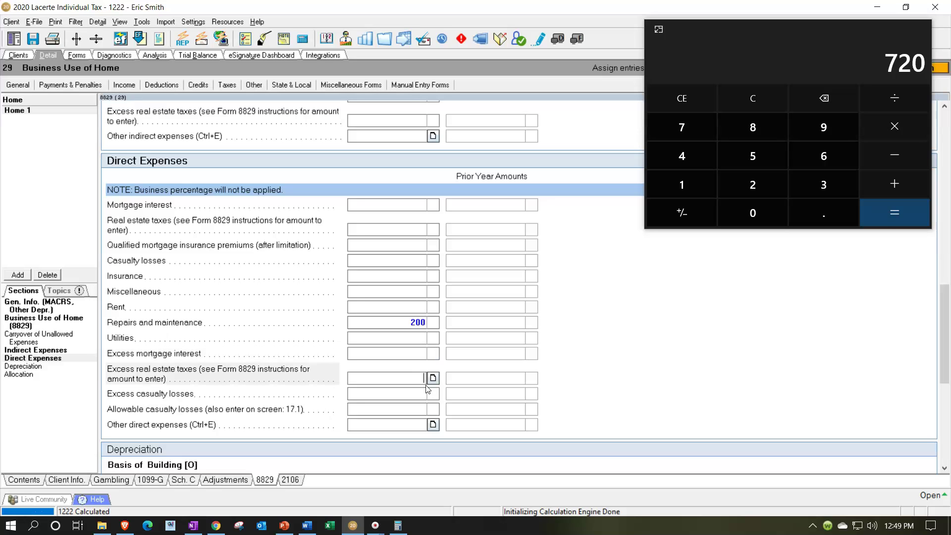
{"action": "key", "text": "Return"}
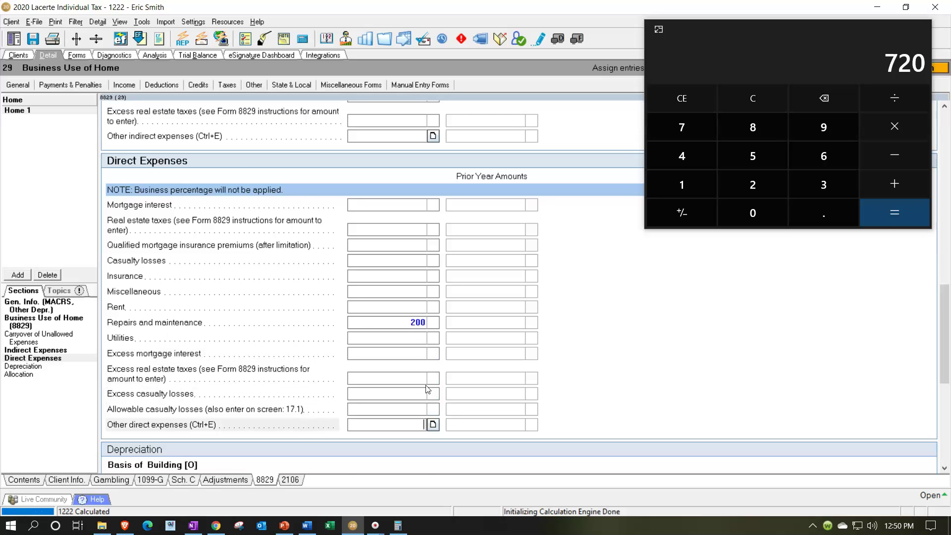
{"action": "scroll", "coordinate": [427, 387], "scroll_direction": "down", "scroll_amount": 4}
{"action": "scroll", "coordinate": [426, 385], "scroll_direction": "down", "scroll_amount": 2}
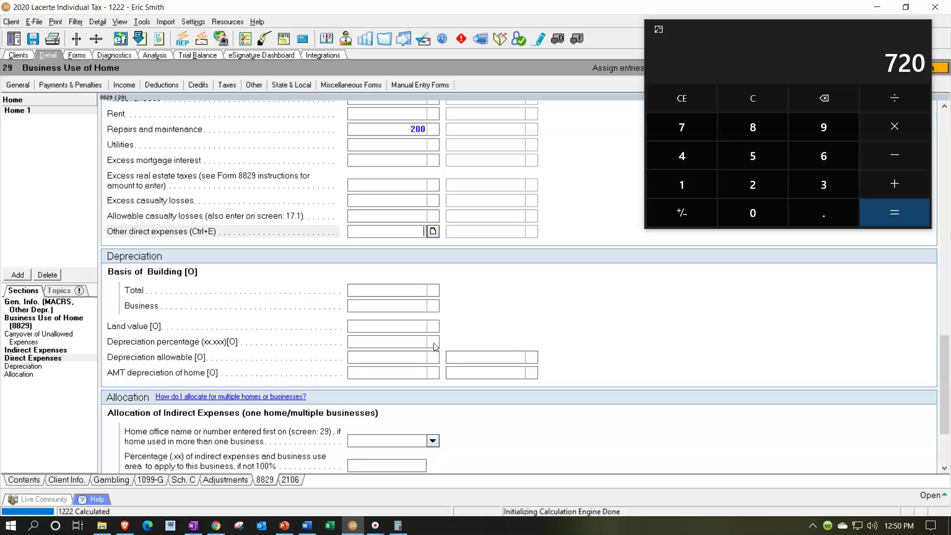
Step: View the completed Form 8829 and check its line 3 business percentage by dividing 500 by 1200 in the Calculator
{"action": "left_click", "coordinate": [398, 525]}
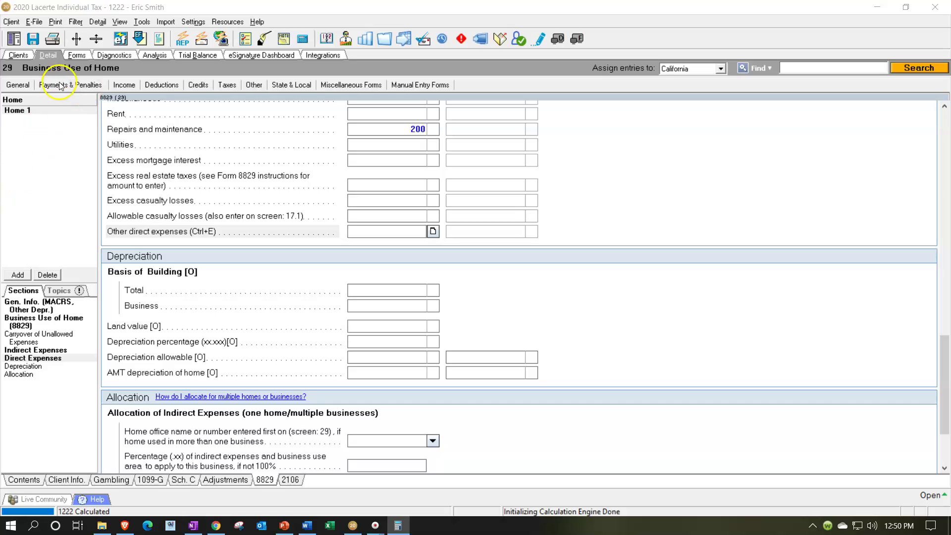
{"action": "left_click", "coordinate": [77, 55]}
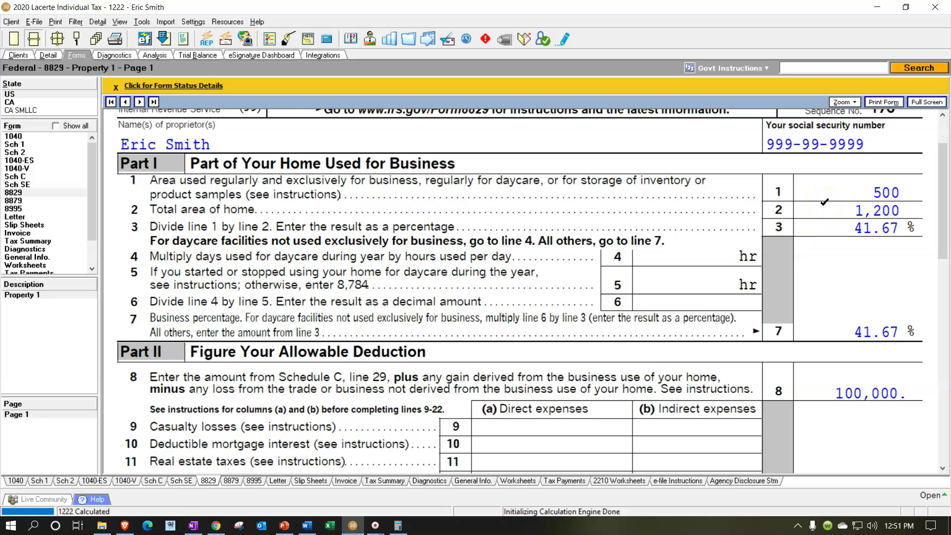
{"action": "key", "text": "XF86Calculator"}
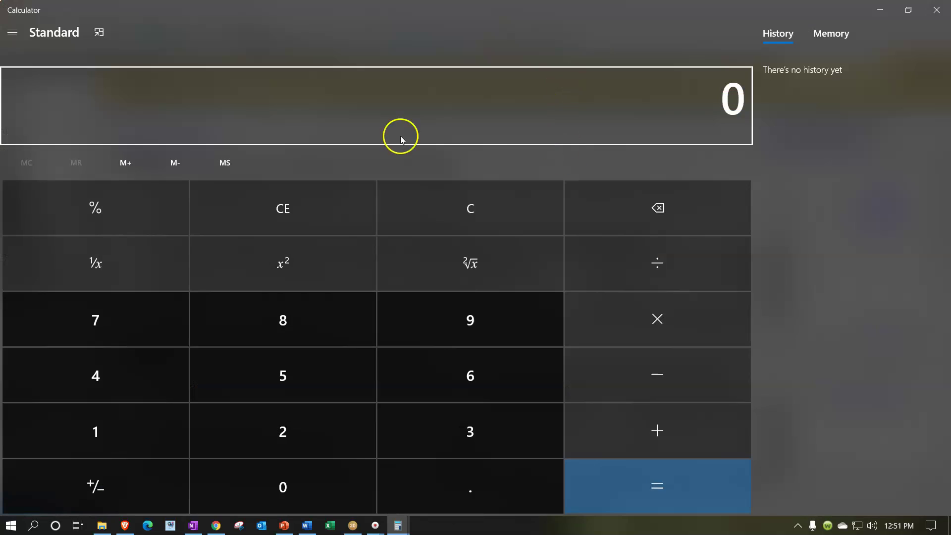
{"action": "left_click", "coordinate": [107, 36]}
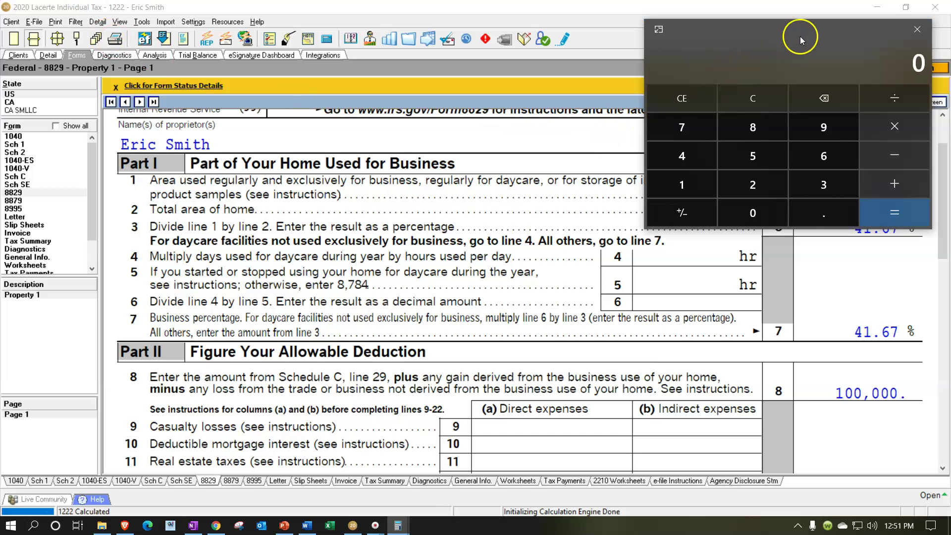
{"action": "left_click_drag", "start_coordinate": [763, 37], "coordinate": [527, 194]}
{"action": "type", "text": "500/1200"}
{"action": "key", "text": "Return"}
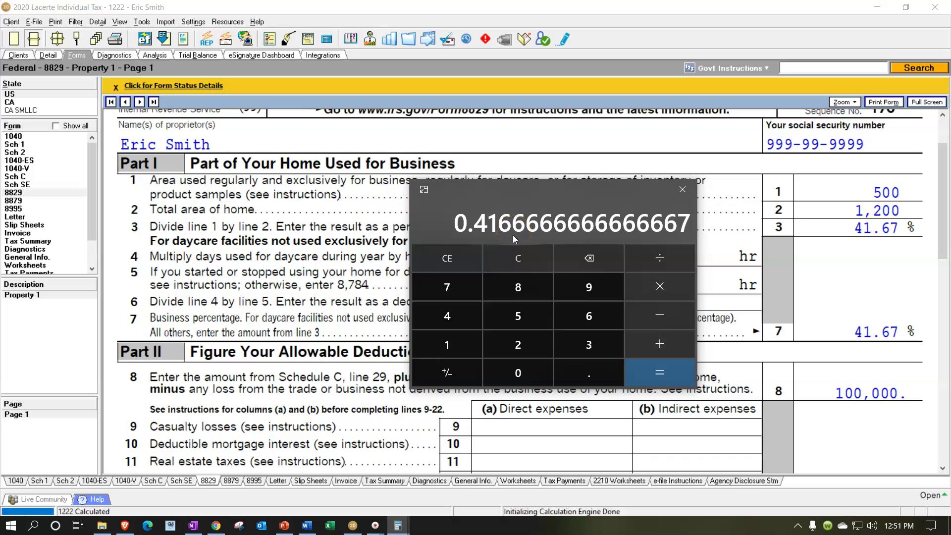
{"action": "scroll", "coordinate": [323, 325], "scroll_direction": "down", "scroll_amount": 1}
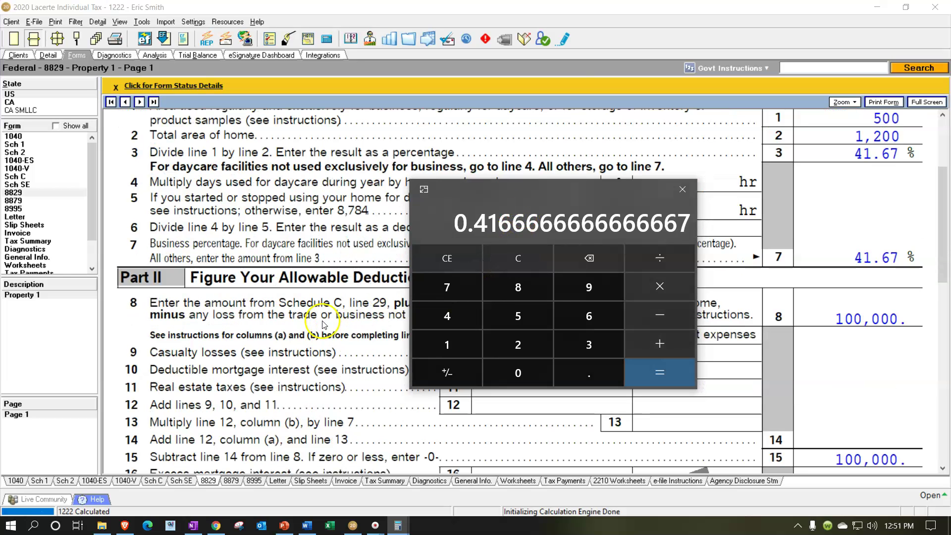
{"action": "left_click_drag", "start_coordinate": [560, 189], "coordinate": [401, 0]}
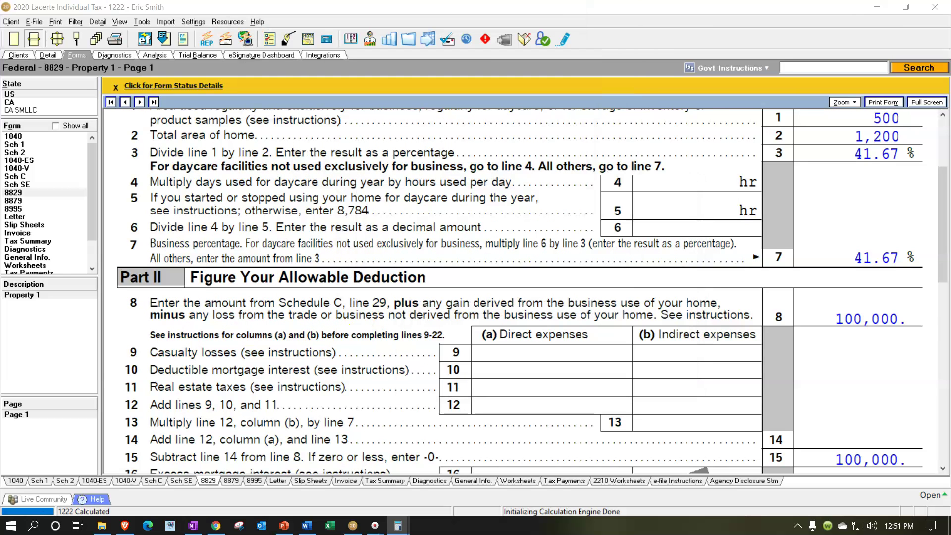
Step: Tick off the indirect rent, repairs and maintenance, utilities and line 23 total amounts in Part II of Form 8829
{"action": "scroll", "coordinate": [589, 345], "scroll_direction": "down", "scroll_amount": 2}
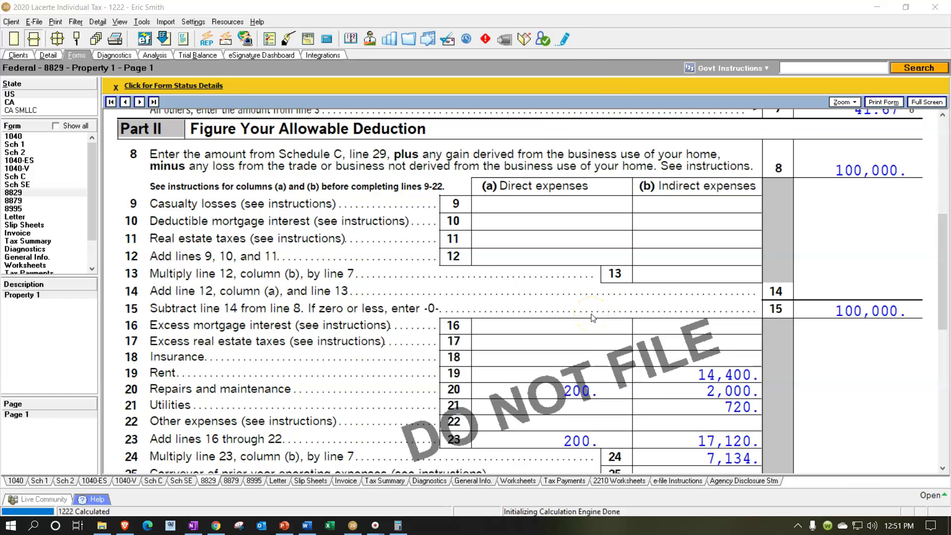
{"action": "left_click", "coordinate": [820, 159]}
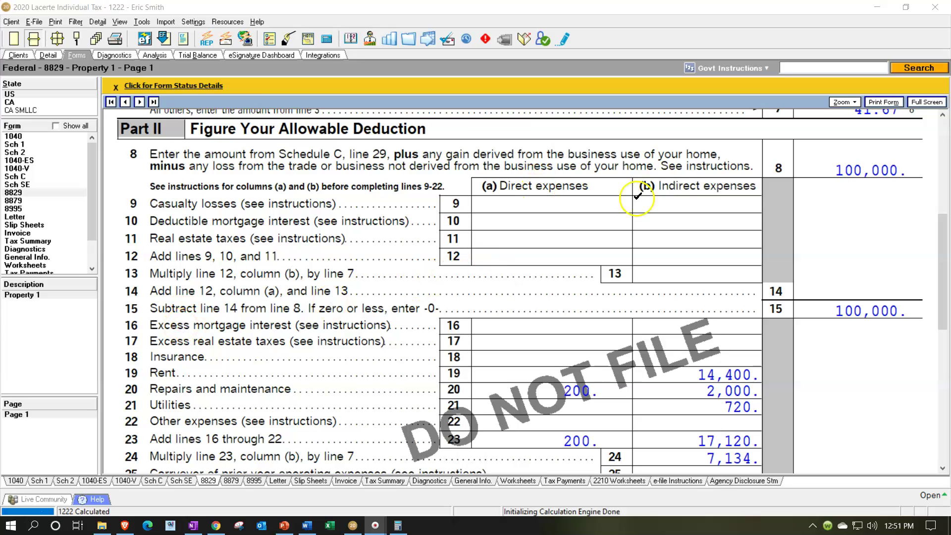
{"action": "scroll", "coordinate": [487, 319], "scroll_direction": "down", "scroll_amount": 1}
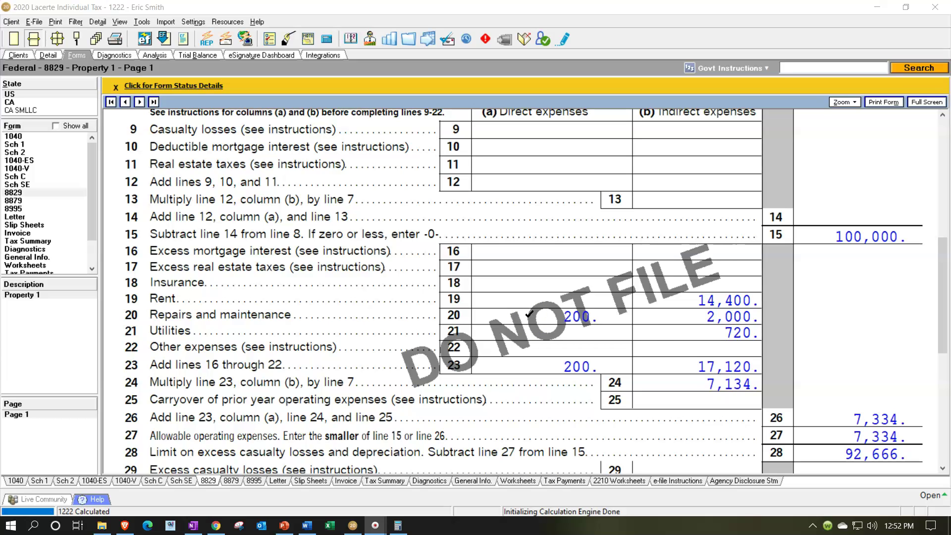
{"action": "left_click", "coordinate": [662, 300]}
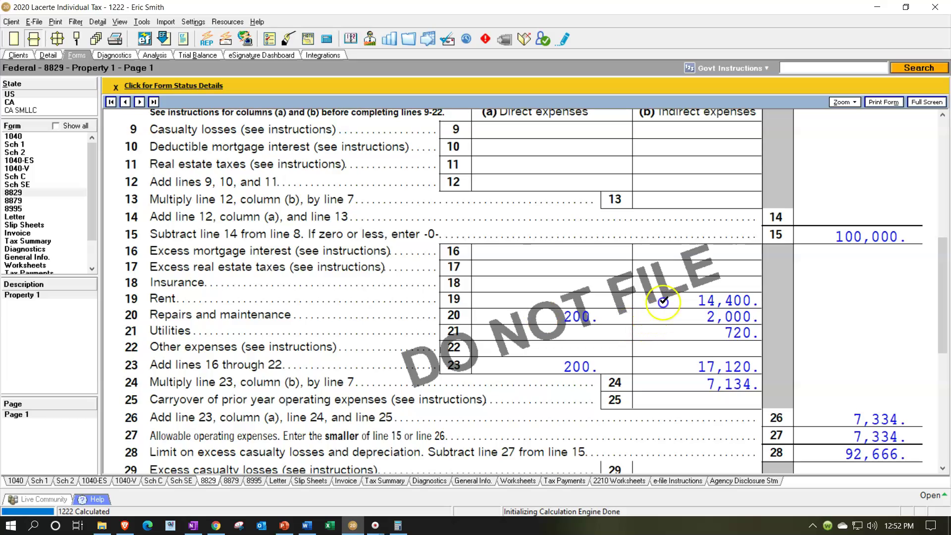
{"action": "left_click", "coordinate": [666, 315]}
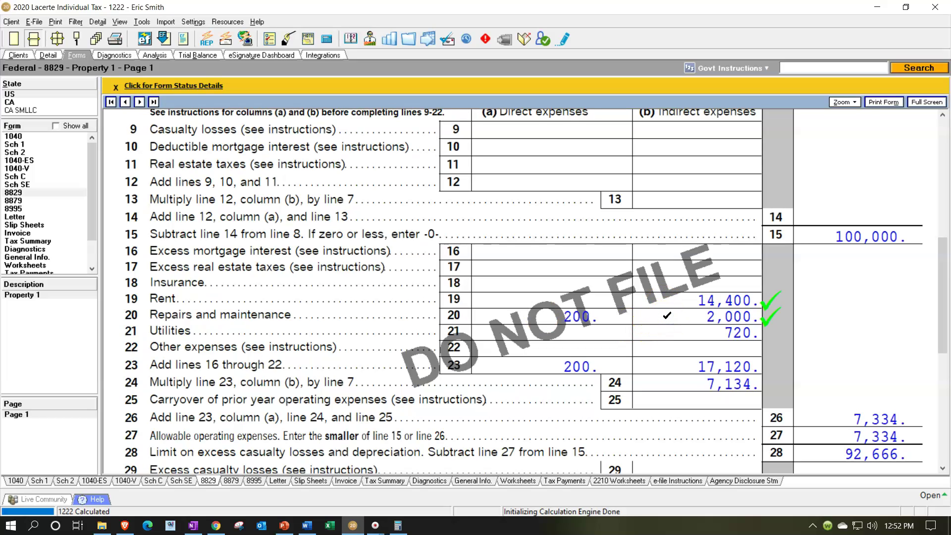
{"action": "left_click", "coordinate": [670, 331]}
{"action": "left_click", "coordinate": [684, 362]}
{"action": "left_click", "coordinate": [660, 337]}
Step: Switch to the Calculator and add 14400, 2000 and 720 to check the line 23 indirect expense total
{"action": "key", "text": "alt+Tab"}
{"action": "left_click", "coordinate": [578, 162]}
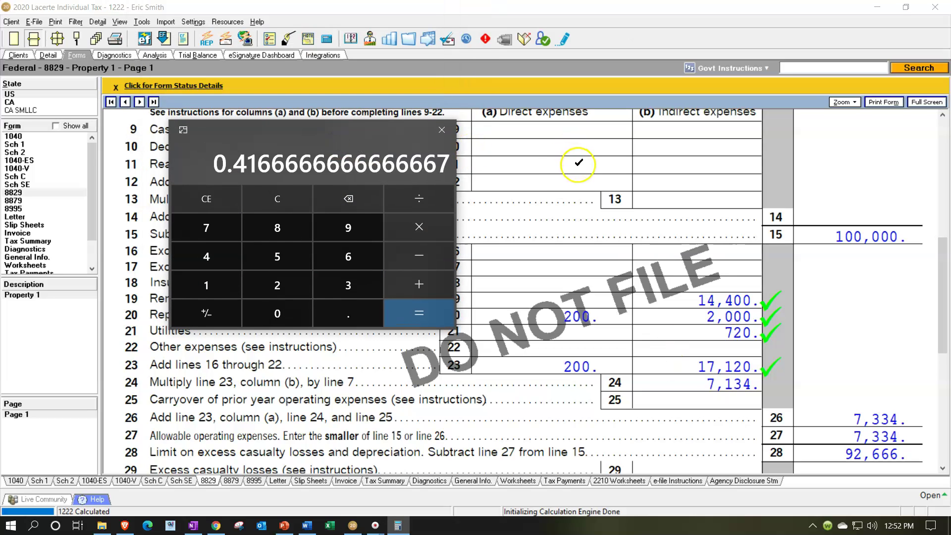
{"action": "left_click", "coordinate": [278, 200]}
{"action": "type", "text": "14400/2000+720="}
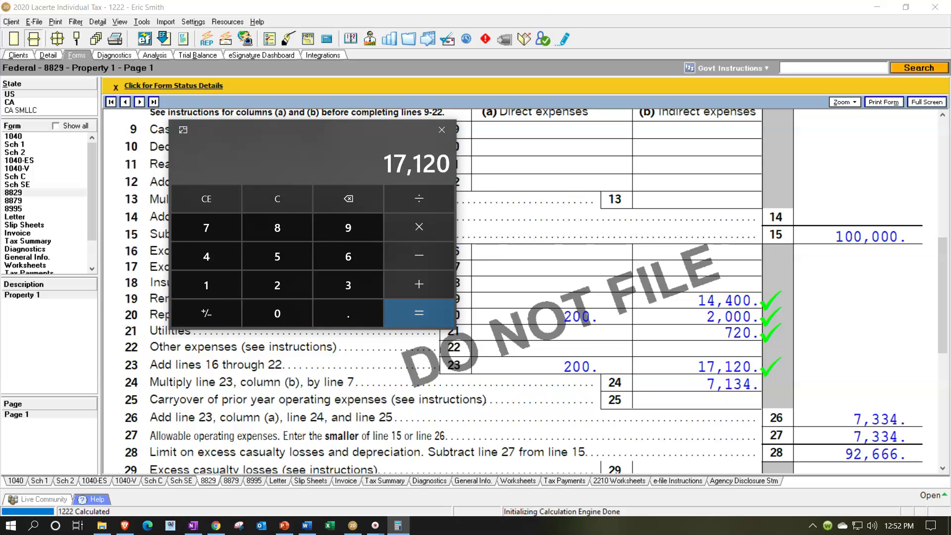
Step: Multiply the total by the .4167 business percentage and add 200 to check lines 24 and 26, then close the Calculator
{"action": "scroll", "coordinate": [682, 229], "scroll_direction": "up", "scroll_amount": 5}
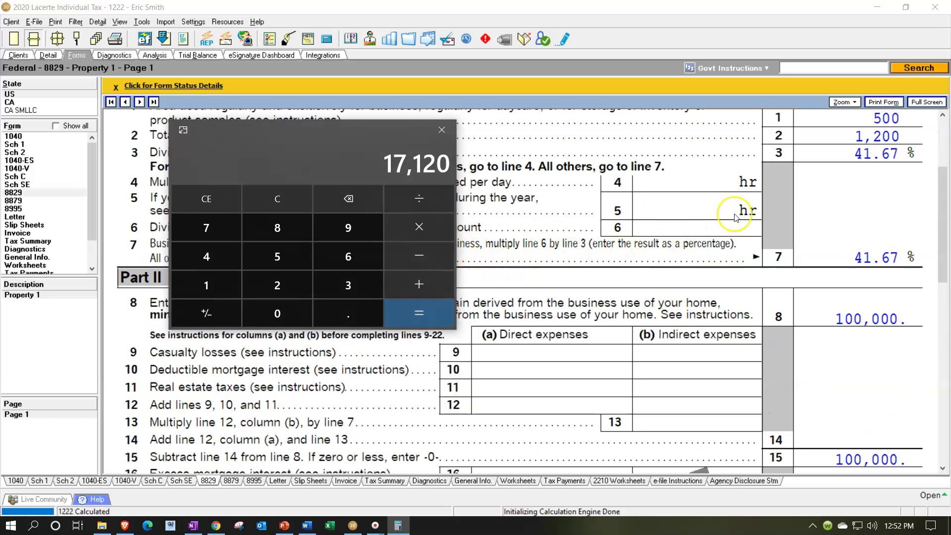
{"action": "type", "text": "*.4167="}
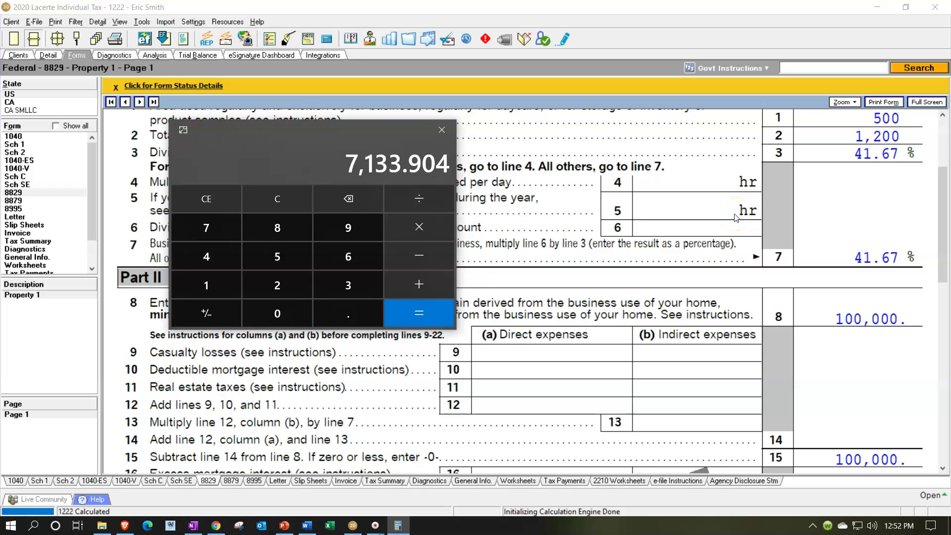
{"action": "scroll", "coordinate": [708, 273], "scroll_direction": "down", "scroll_amount": 3}
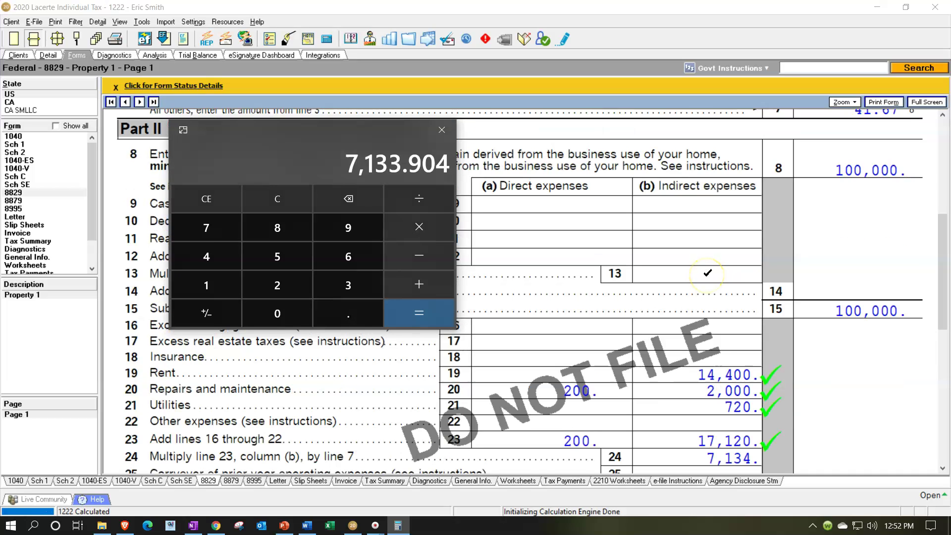
{"action": "scroll", "coordinate": [707, 274], "scroll_direction": "down", "scroll_amount": 2}
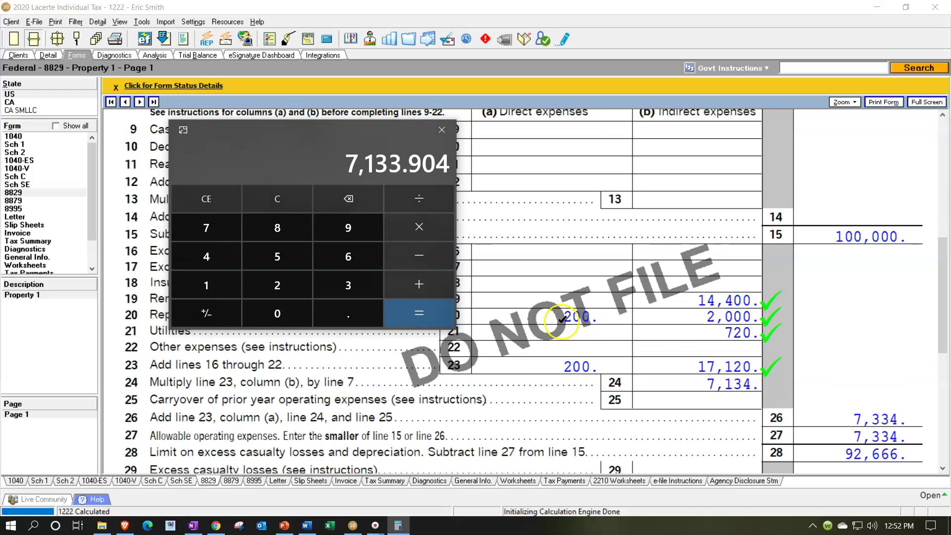
{"action": "type", "text": "200"}
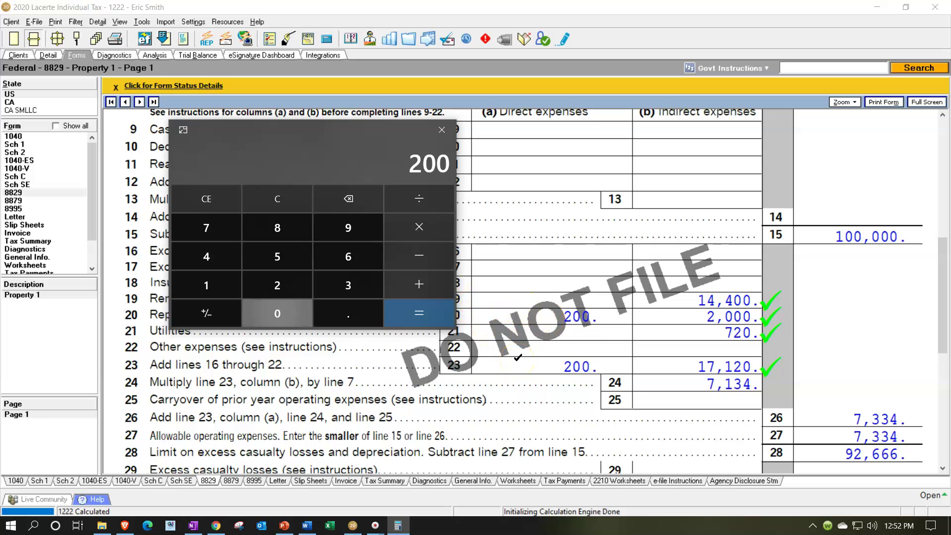
{"action": "key", "text": "Return"}
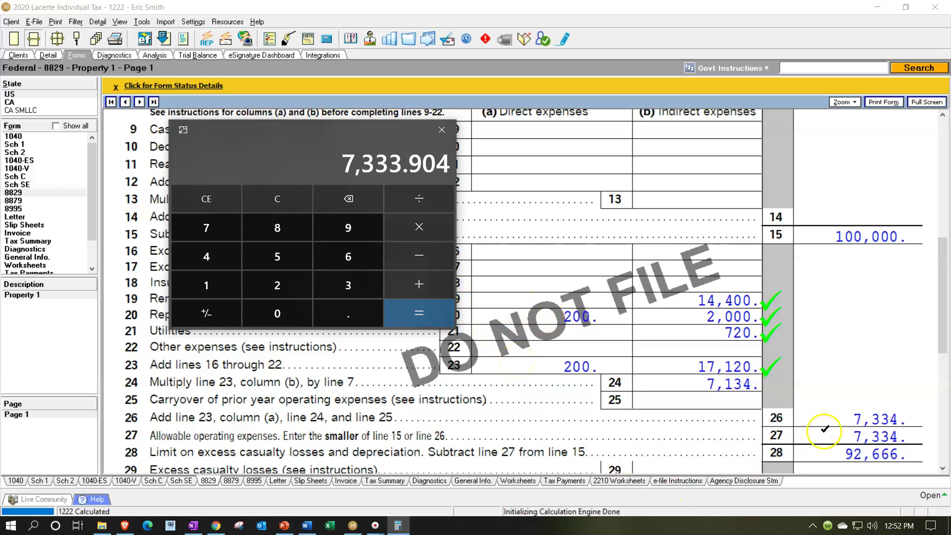
{"action": "scroll", "coordinate": [825, 411], "scroll_direction": "down", "scroll_amount": 2}
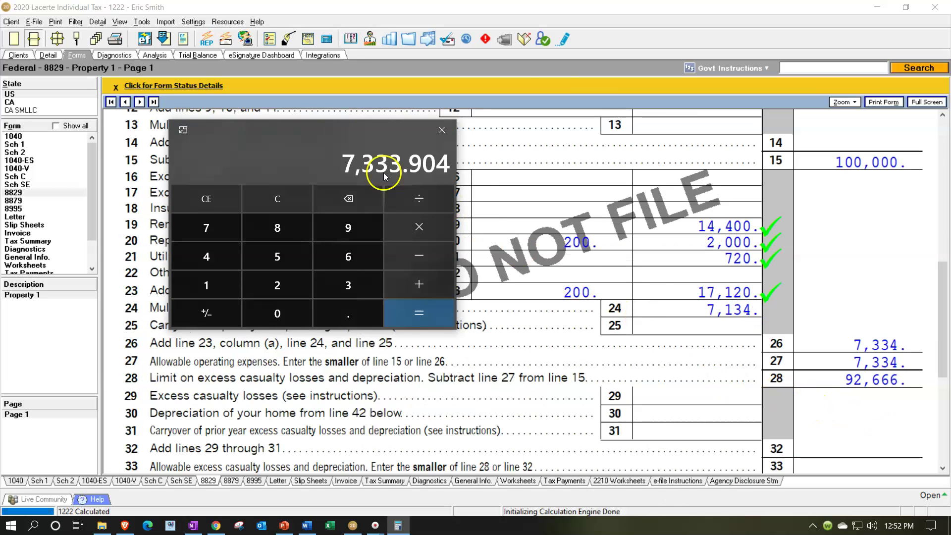
{"action": "key", "text": "alt+F4"}
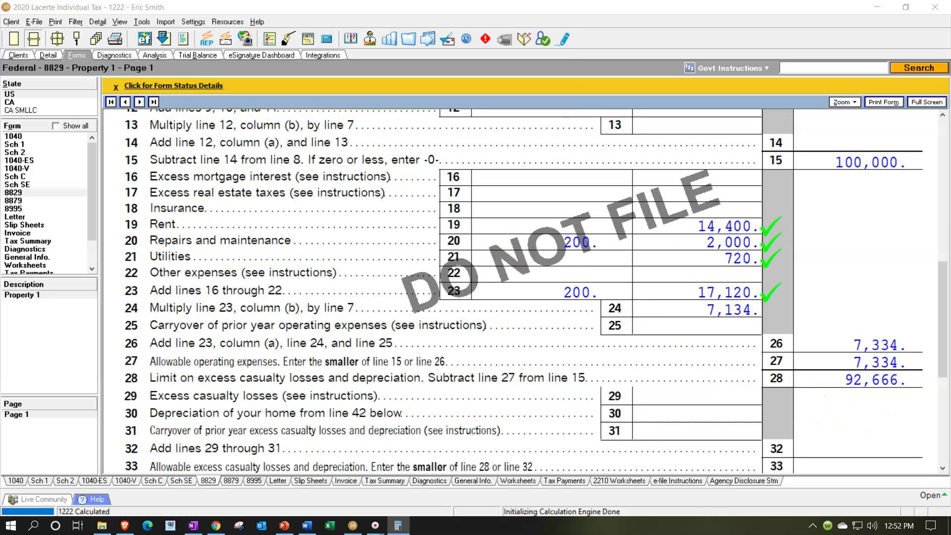
Step: Trace the allowable home office expenses from Form 8829 line 36 to Schedule C line 30, and check Schedule C's regular expense lines
{"action": "scroll", "coordinate": [506, 269], "scroll_direction": "down", "scroll_amount": 5}
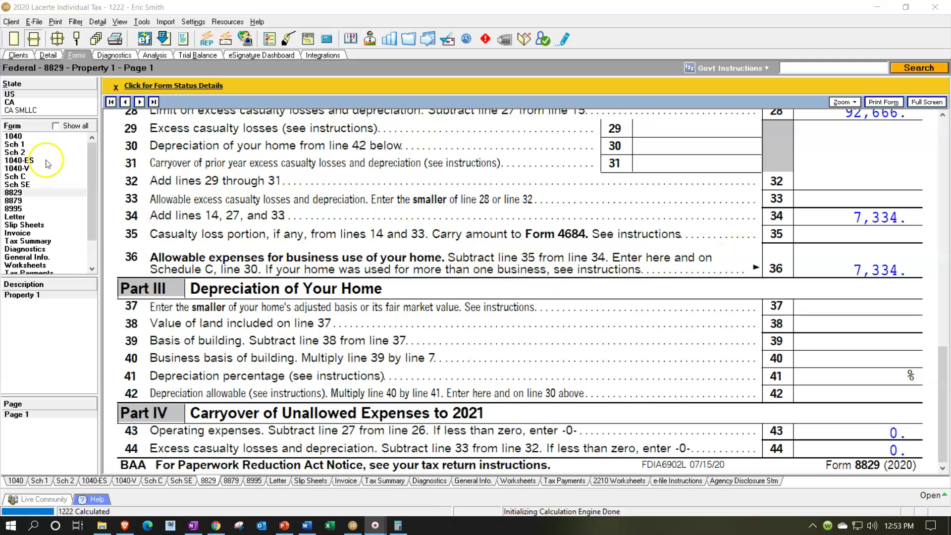
{"action": "left_click", "coordinate": [23, 136]}
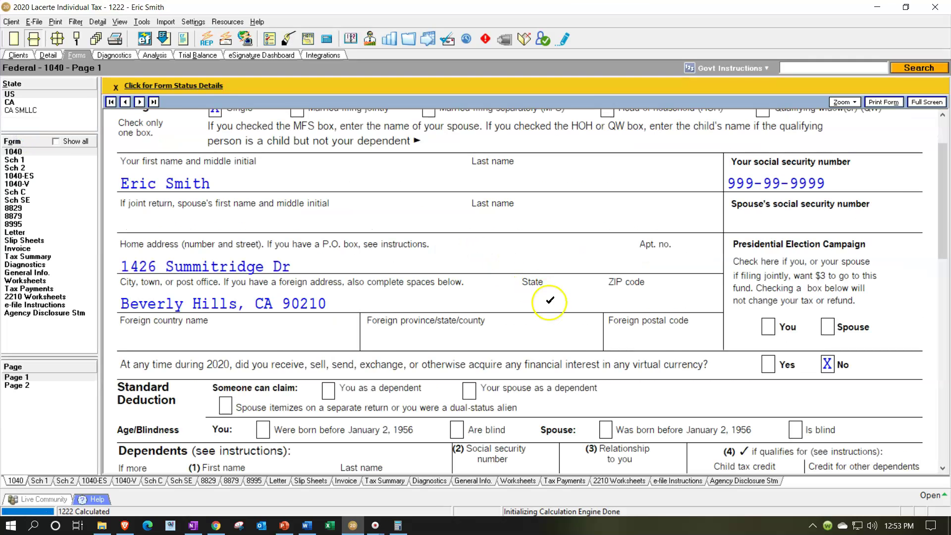
{"action": "scroll", "coordinate": [548, 299], "scroll_direction": "down", "scroll_amount": 4}
{"action": "left_click", "coordinate": [19, 191]}
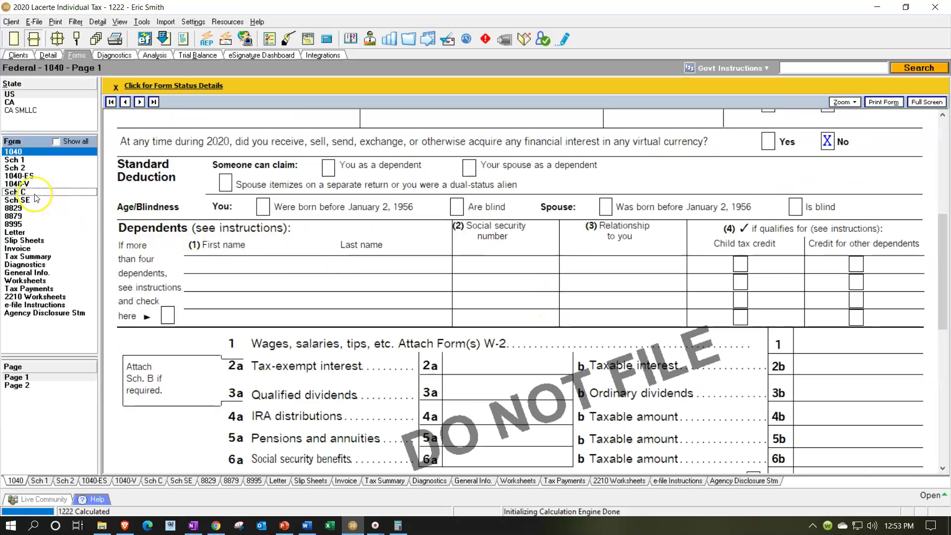
{"action": "scroll", "coordinate": [466, 299], "scroll_direction": "down", "scroll_amount": 10}
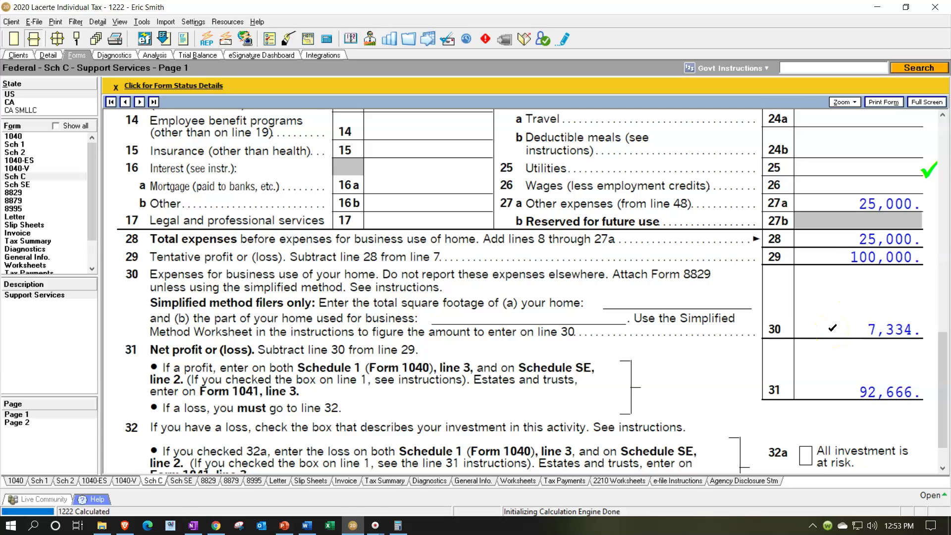
{"action": "scroll", "coordinate": [832, 327], "scroll_direction": "up", "scroll_amount": 3}
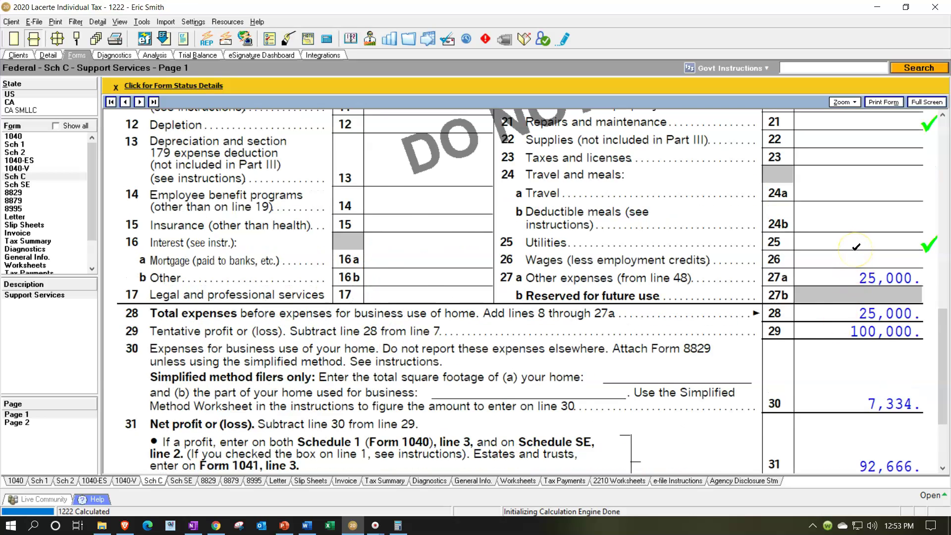
{"action": "scroll", "coordinate": [856, 246], "scroll_direction": "up", "scroll_amount": 3}
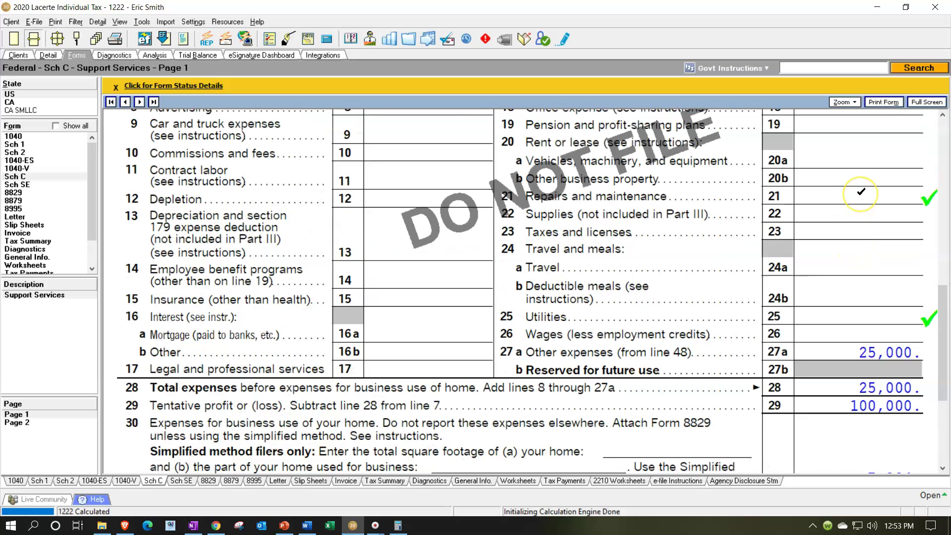
{"action": "scroll", "coordinate": [861, 193], "scroll_direction": "down", "scroll_amount": 6}
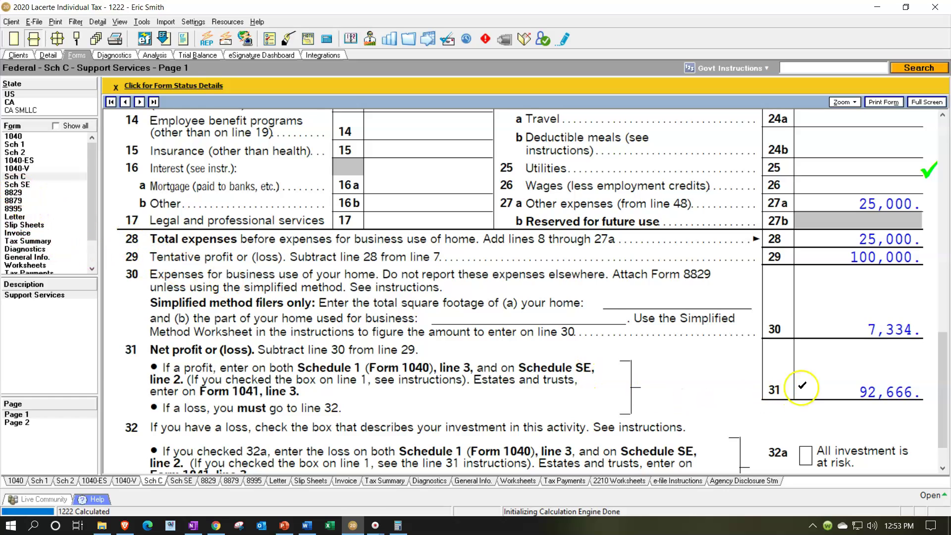
Step: Check where the Schedule C net profit flows into Form 1040 income, and review Schedule C lines 28 through 31 again
{"action": "left_click", "coordinate": [20, 137]}
{"action": "scroll", "coordinate": [545, 312], "scroll_direction": "down", "scroll_amount": 10}
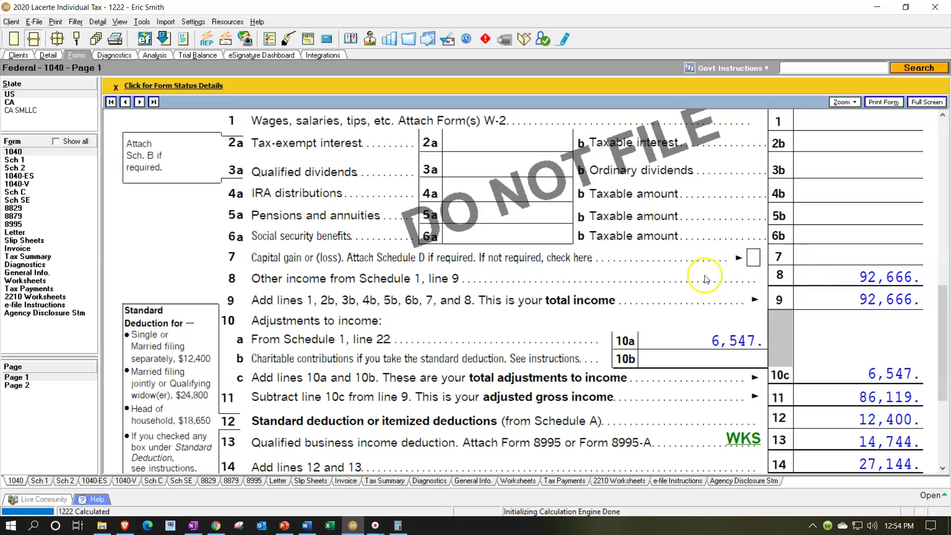
{"action": "left_click", "coordinate": [14, 192]}
{"action": "scroll", "coordinate": [545, 295], "scroll_direction": "down", "scroll_amount": 10}
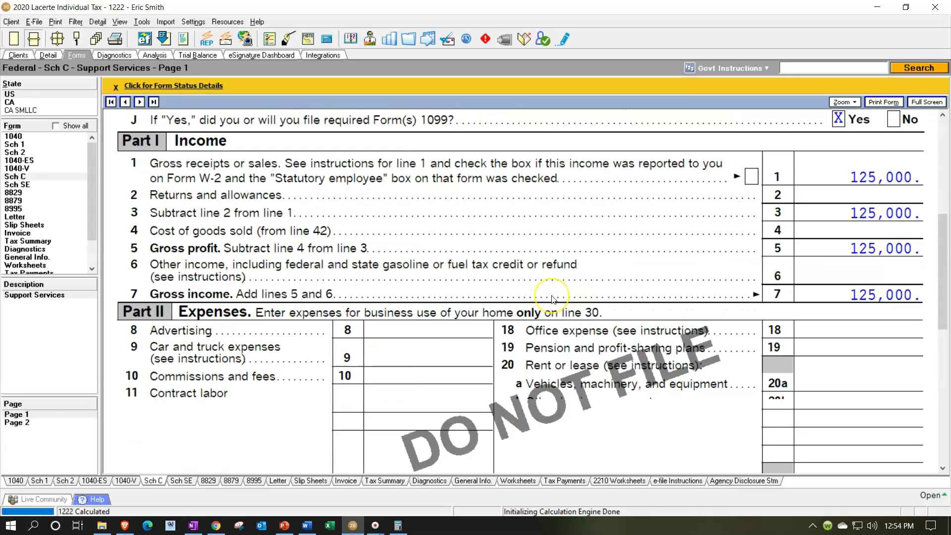
{"action": "scroll", "coordinate": [553, 299], "scroll_direction": "down", "scroll_amount": 3}
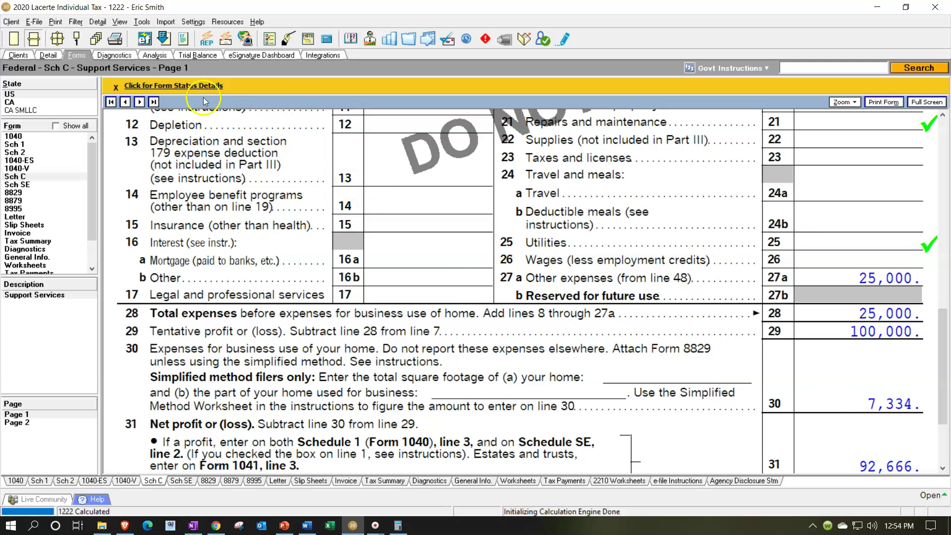
Step: Set Rent under Indirect Expenses to 70,000 and review the recalculated home office deduction on Schedule C
{"action": "left_click", "coordinate": [58, 56]}
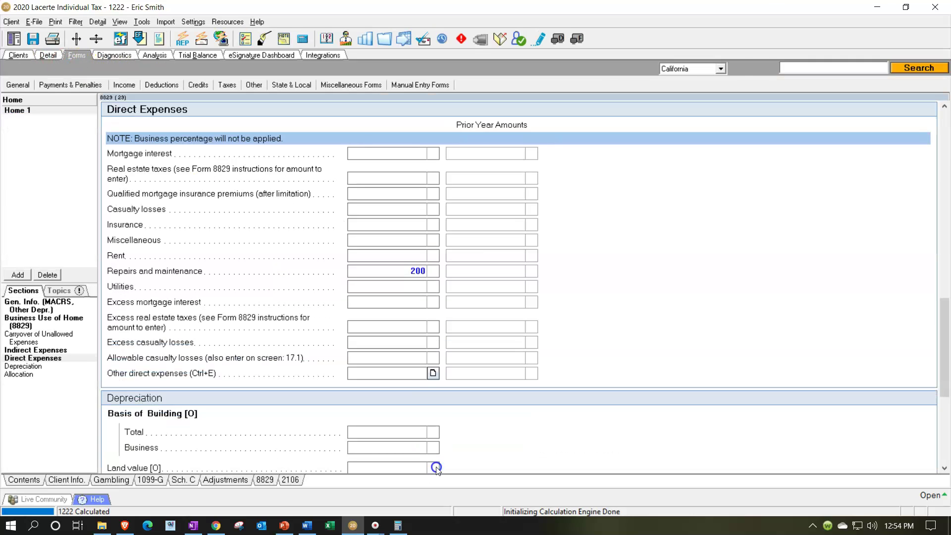
{"action": "scroll", "coordinate": [405, 378], "scroll_direction": "up", "scroll_amount": 3}
{"action": "scroll", "coordinate": [404, 379], "scroll_direction": "up", "scroll_amount": 2}
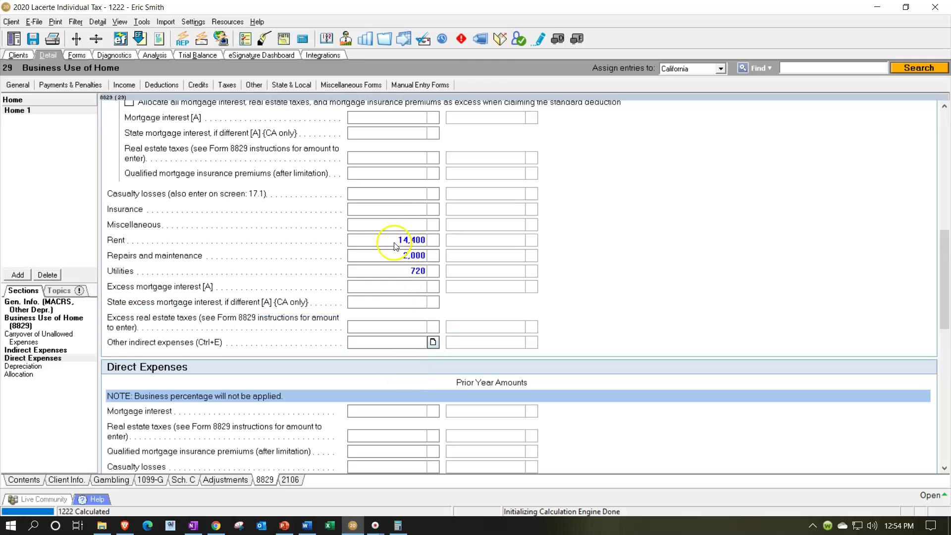
{"action": "left_click", "coordinate": [394, 241]}
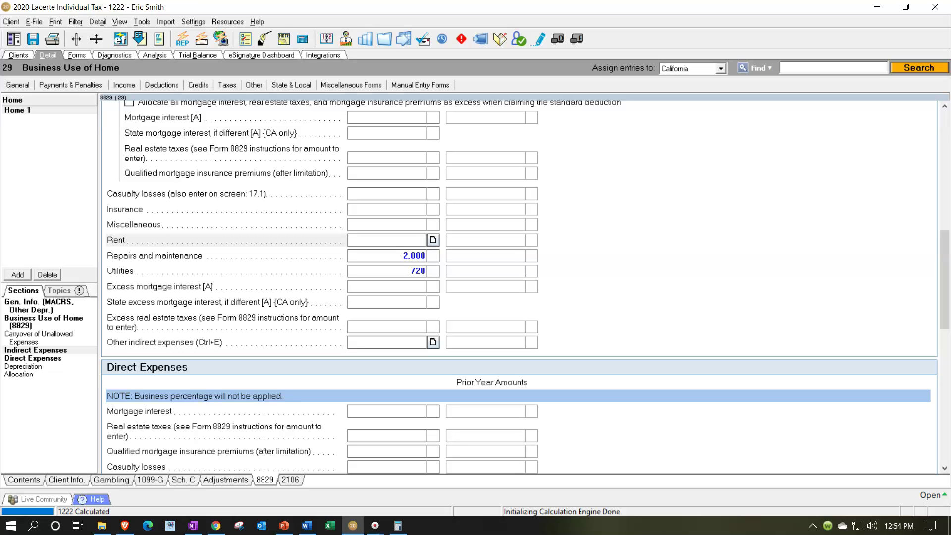
{"action": "key", "text": "Tab"}
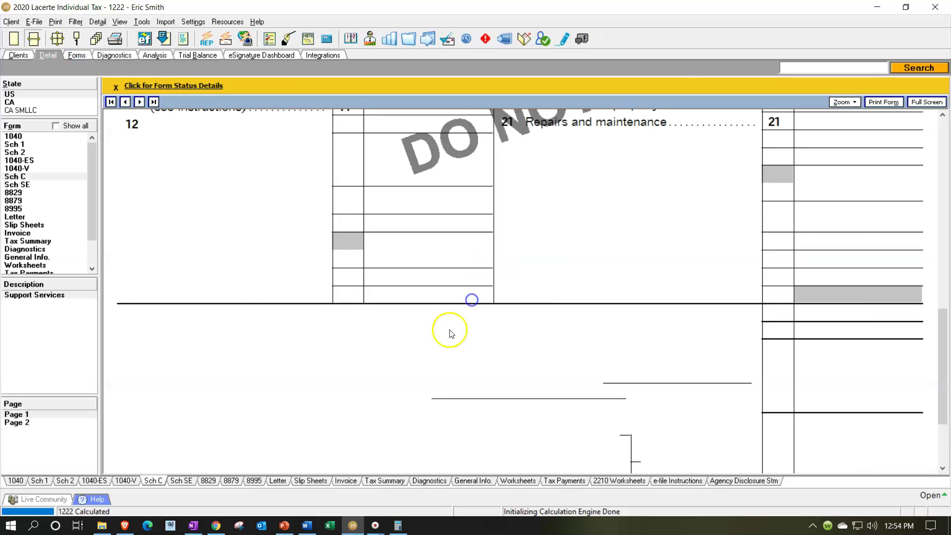
{"action": "scroll", "coordinate": [516, 336], "scroll_direction": "down", "scroll_amount": 2}
{"action": "scroll", "coordinate": [516, 337], "scroll_direction": "up", "scroll_amount": 2}
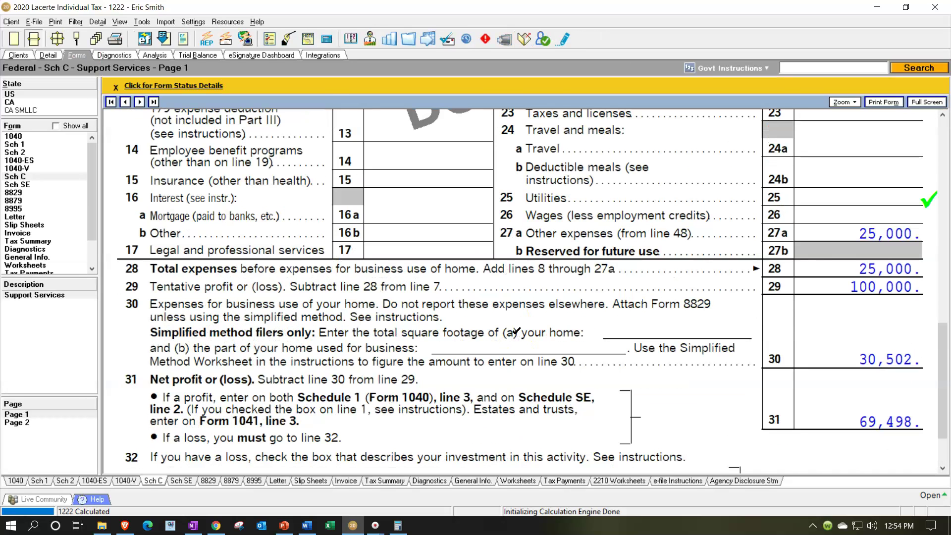
{"action": "scroll", "coordinate": [516, 334], "scroll_direction": "up", "scroll_amount": 2}
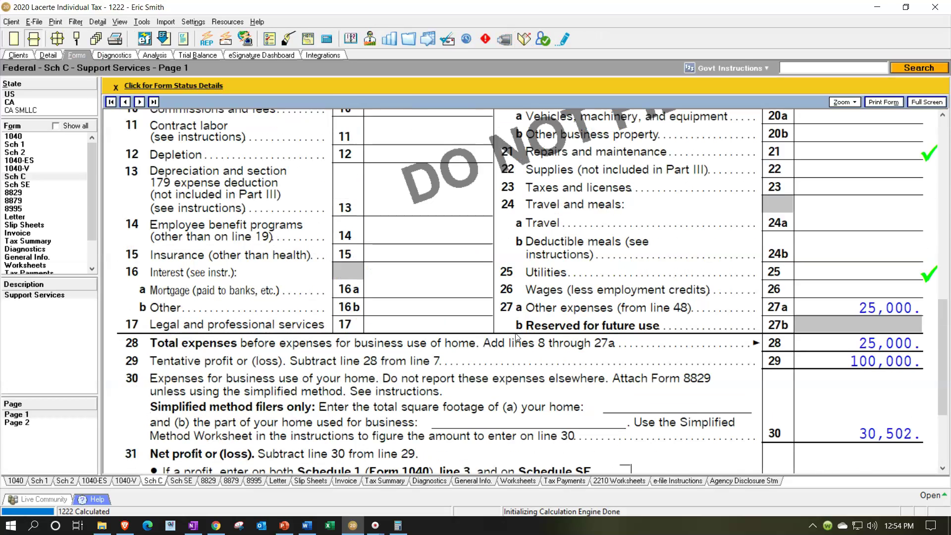
Step: Add a -60,000 line to the supporting detail for gross receipts in the Schedule C business income
{"action": "left_click", "coordinate": [48, 55]}
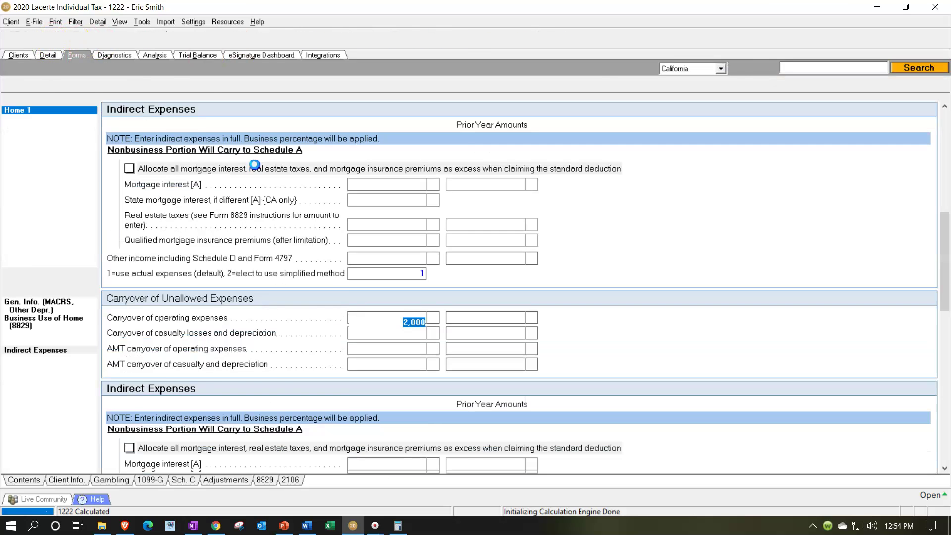
{"action": "left_click", "coordinate": [124, 85]}
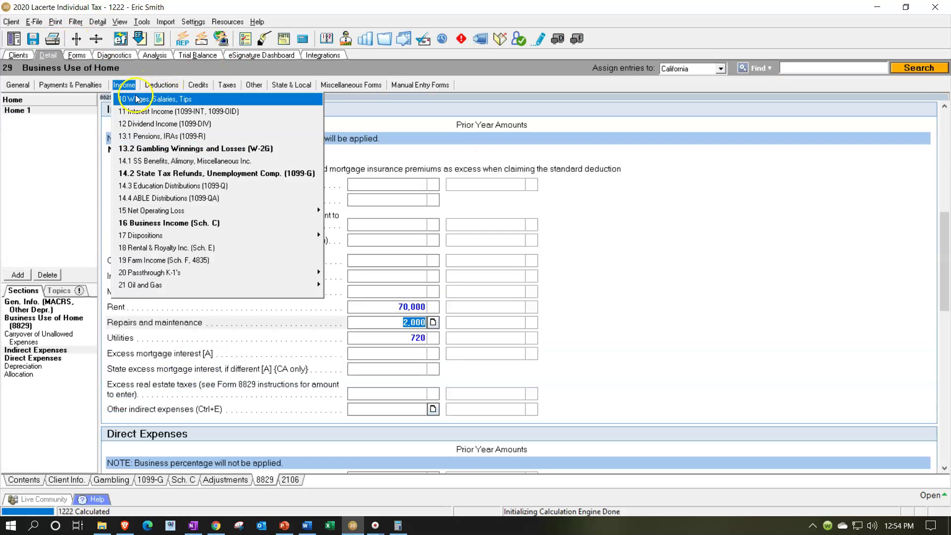
{"action": "left_click", "coordinate": [149, 100]}
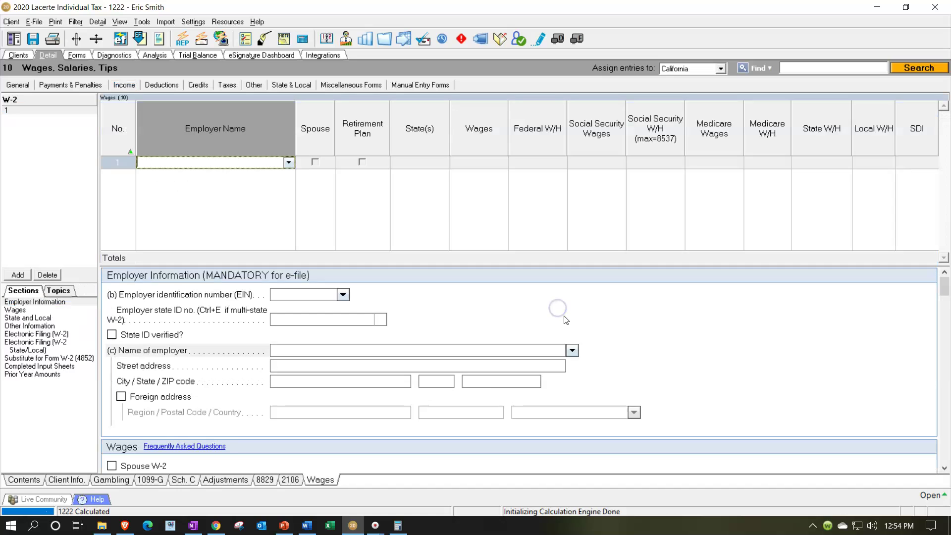
{"action": "left_click", "coordinate": [124, 85]}
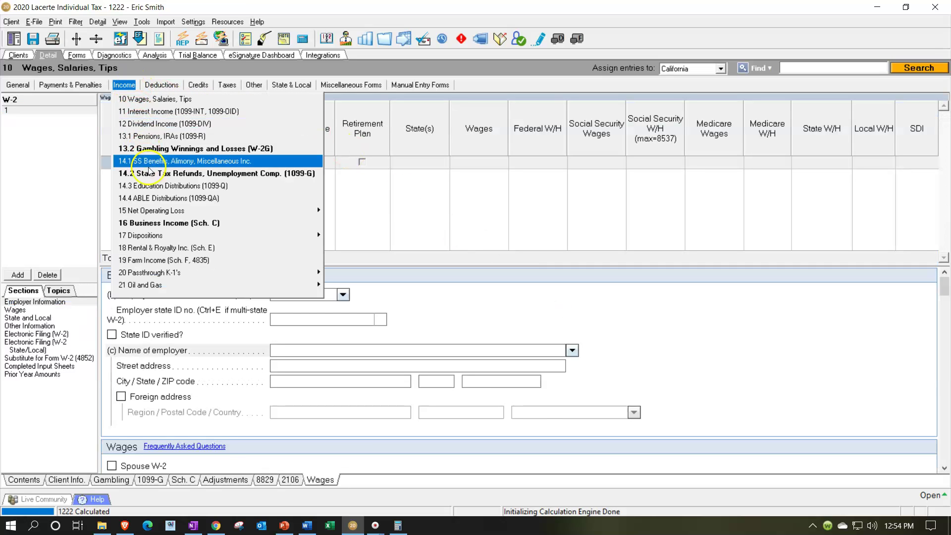
{"action": "left_click", "coordinate": [160, 223]}
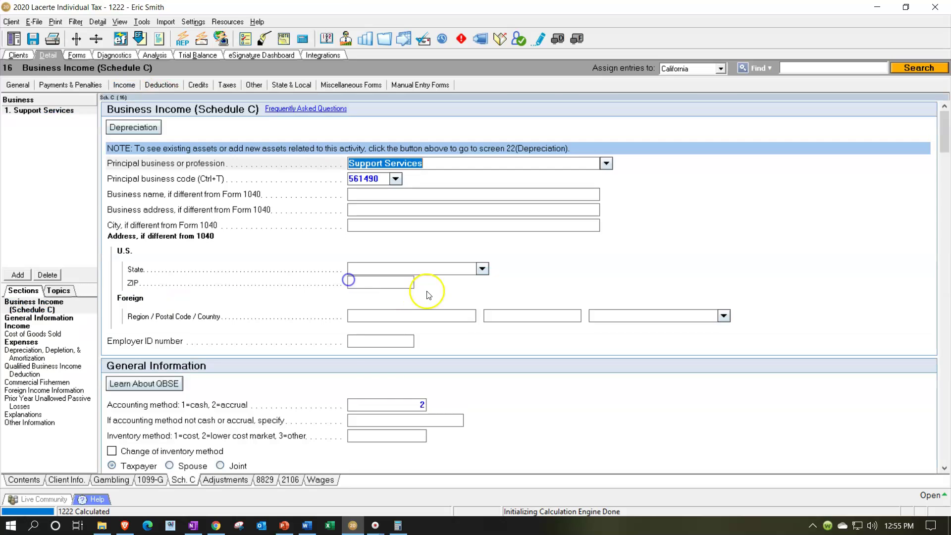
{"action": "scroll", "coordinate": [513, 355], "scroll_direction": "down", "scroll_amount": 5}
{"action": "double_click", "coordinate": [425, 259]}
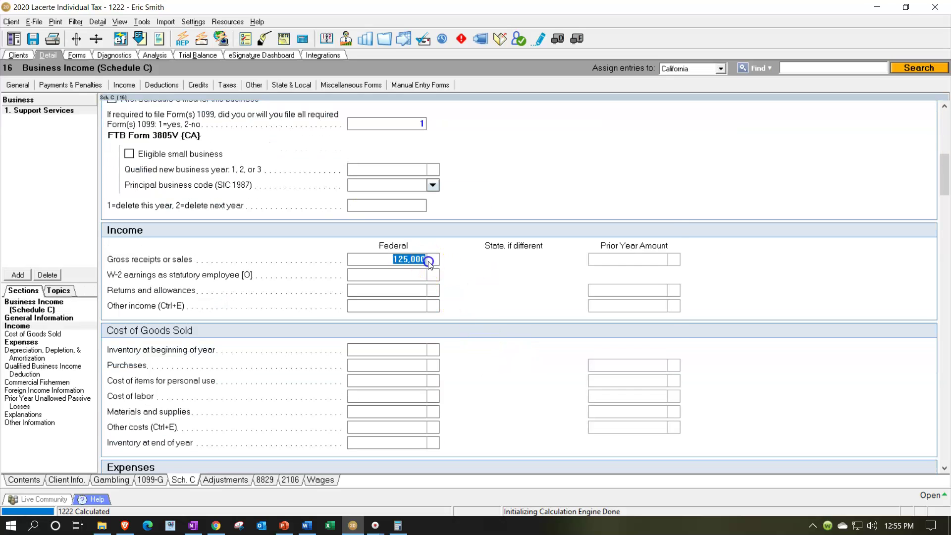
{"action": "left_click", "coordinate": [645, 277]}
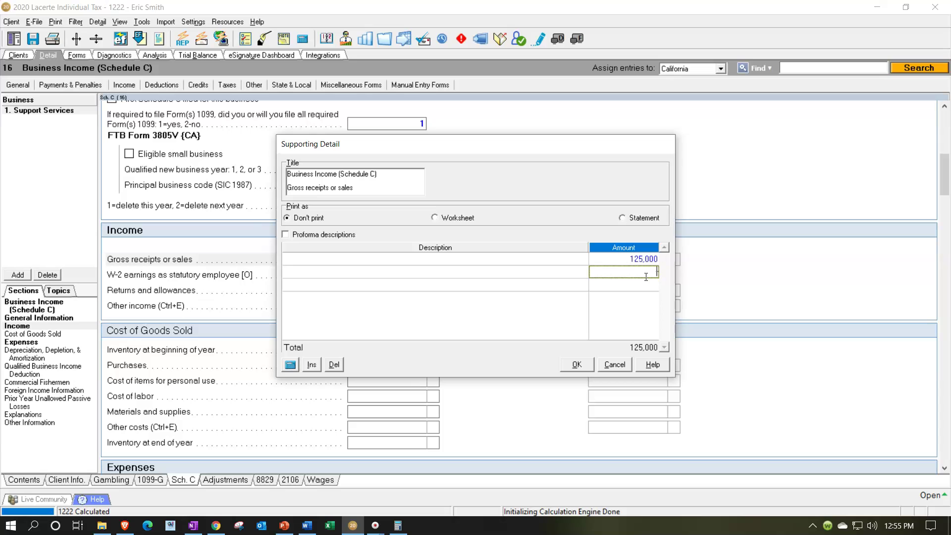
{"action": "type", "text": "-60,000"}
{"action": "key", "text": "Return"}
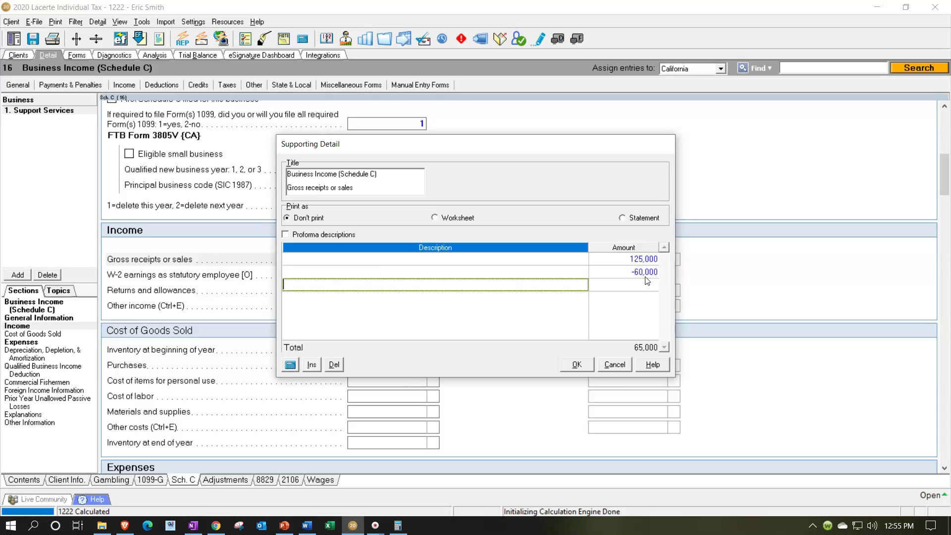
{"action": "left_click", "coordinate": [575, 363]}
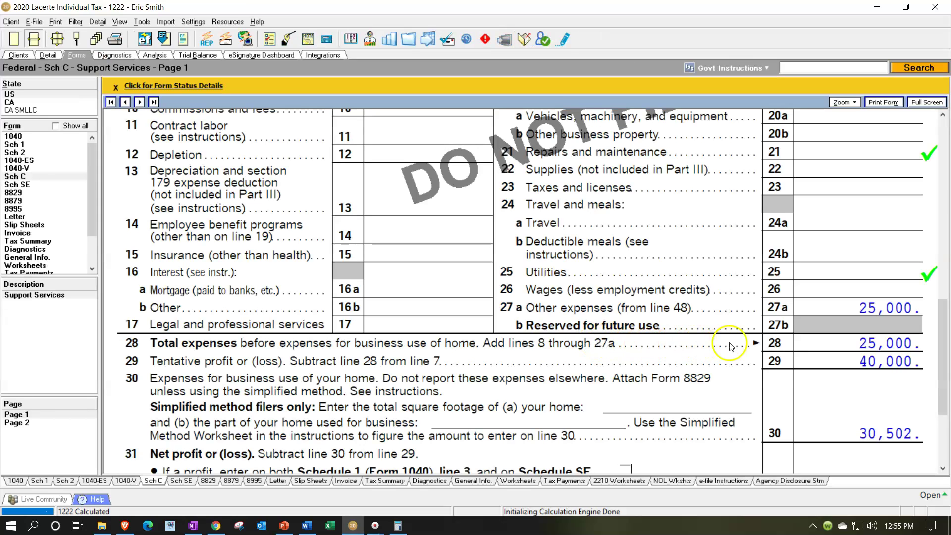
Step: Review Schedule C expense lines and lines 28 through 31 for the effect of the reduced income on the home office deduction
{"action": "scroll", "coordinate": [815, 361], "scroll_direction": "up", "scroll_amount": 3}
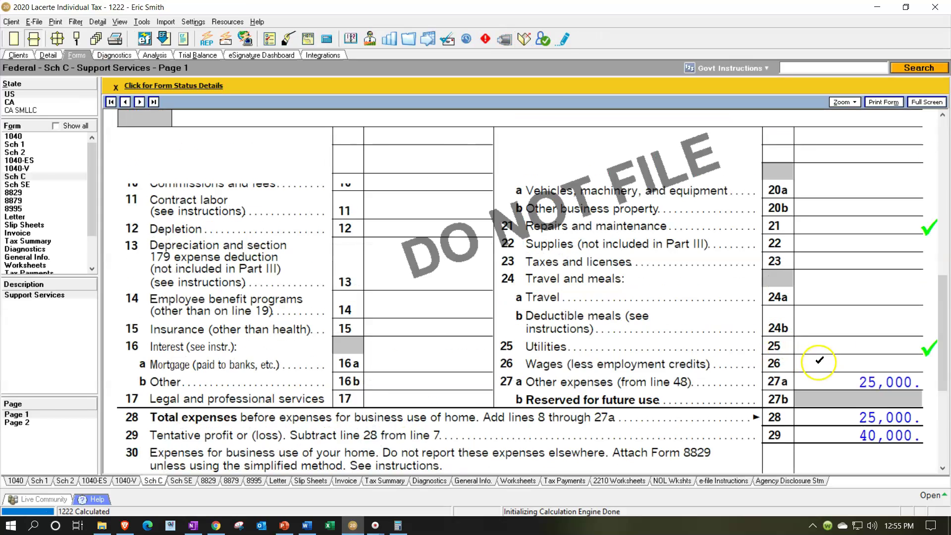
{"action": "scroll", "coordinate": [860, 238], "scroll_direction": "up", "scroll_amount": 2}
{"action": "scroll", "coordinate": [855, 233], "scroll_direction": "down", "scroll_amount": 3}
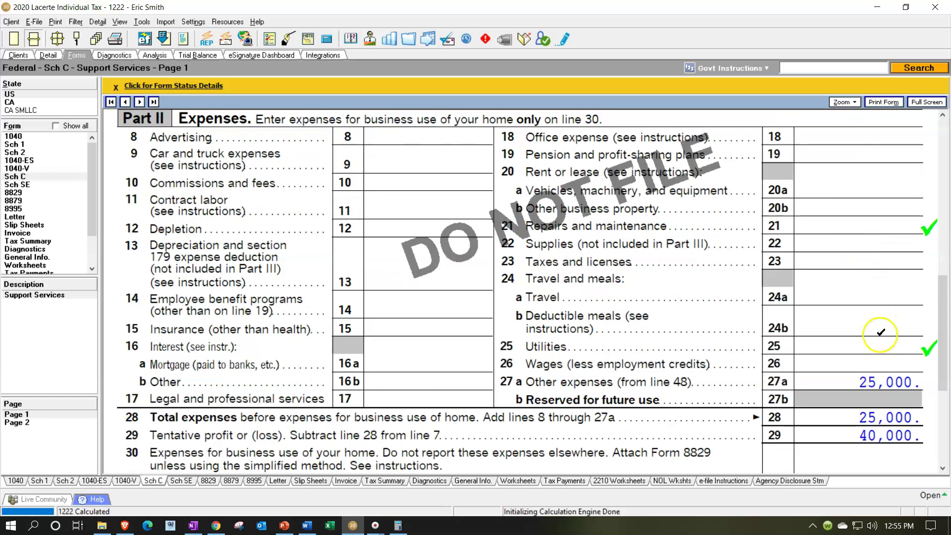
{"action": "scroll", "coordinate": [854, 372], "scroll_direction": "down", "scroll_amount": 2}
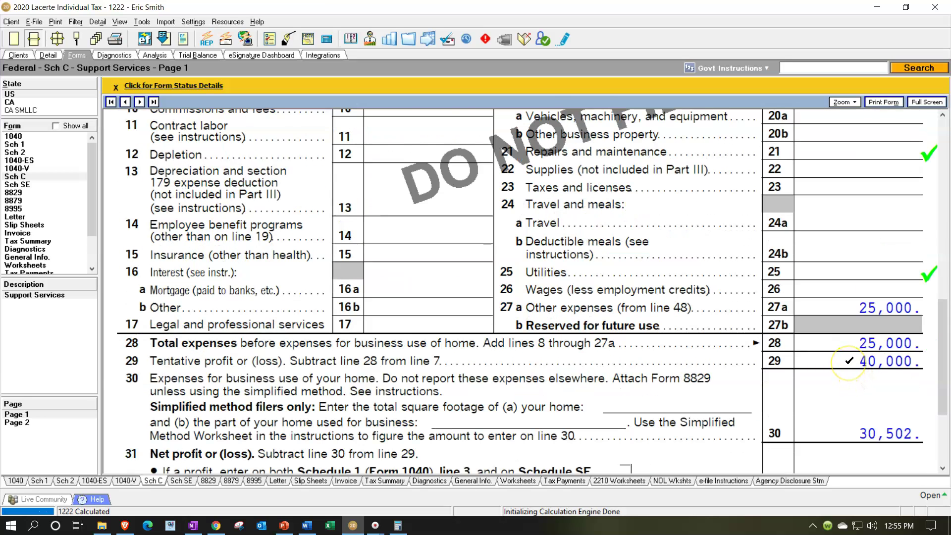
{"action": "scroll", "coordinate": [849, 360], "scroll_direction": "down", "scroll_amount": 2}
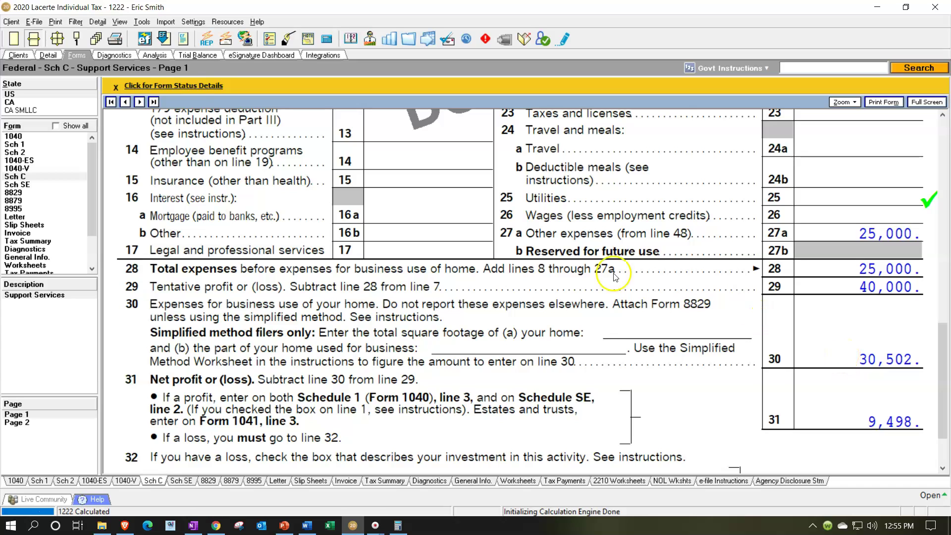
Step: Change the second supporting detail amount for Schedule C gross receipts to -75,000 and recalculate the forms
{"action": "left_click", "coordinate": [45, 56]}
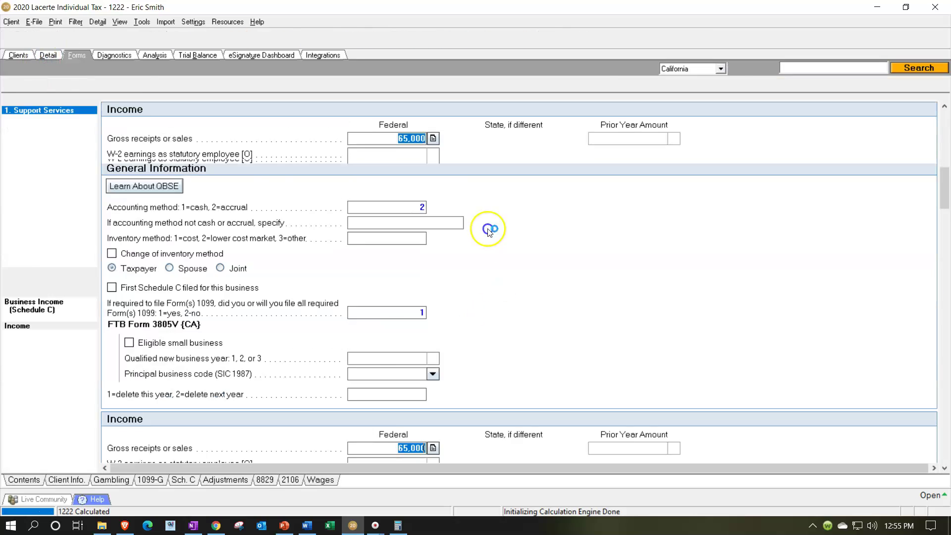
{"action": "left_click", "coordinate": [433, 138]}
{"action": "left_click", "coordinate": [618, 271]}
{"action": "key", "text": "Delete"}
{"action": "type", "text": "-75,000"}
{"action": "key", "text": "Return"}
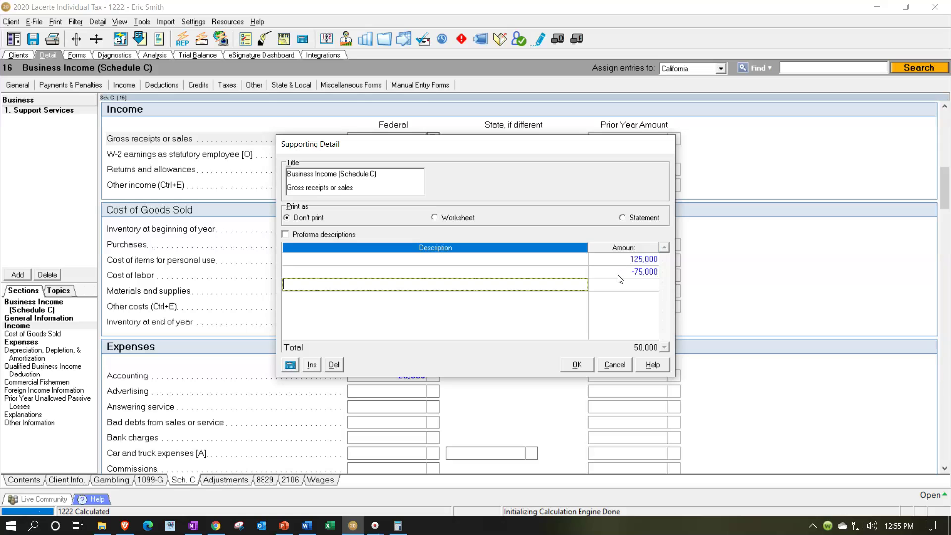
{"action": "left_click", "coordinate": [581, 362]}
{"action": "left_click", "coordinate": [150, 92]}
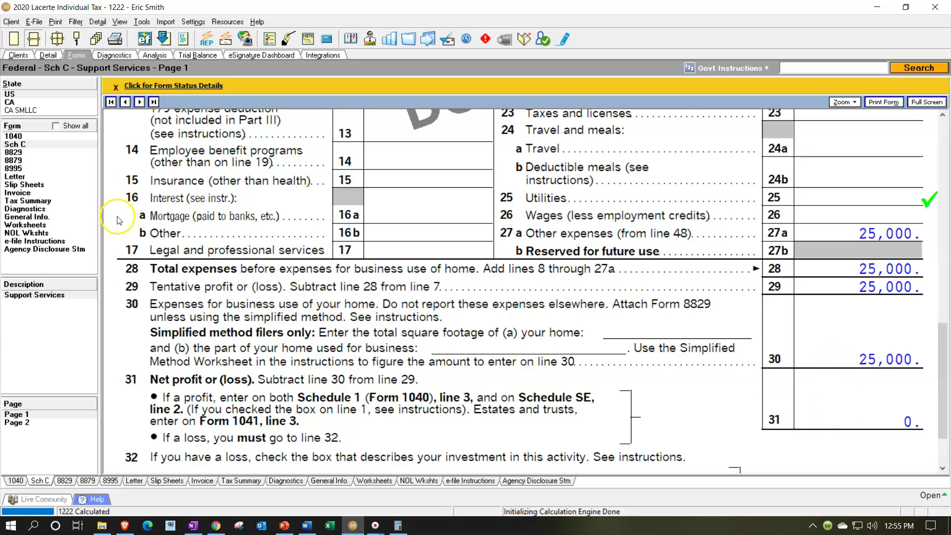
Step: Check how Form 8829 limits allowable operating expenses on line 27, comparing lines 15, 26 and 36
{"action": "left_click", "coordinate": [21, 153]}
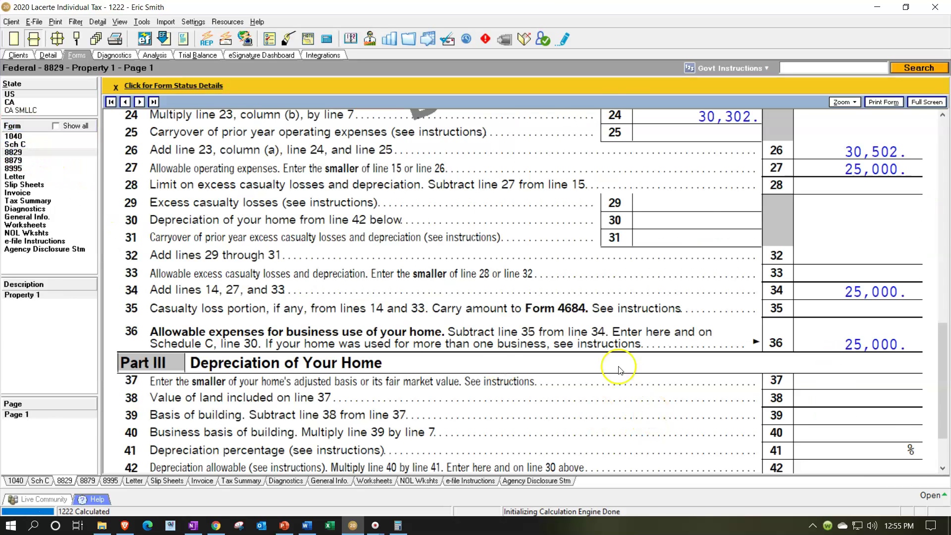
{"action": "scroll", "coordinate": [609, 354], "scroll_direction": "up", "scroll_amount": 3}
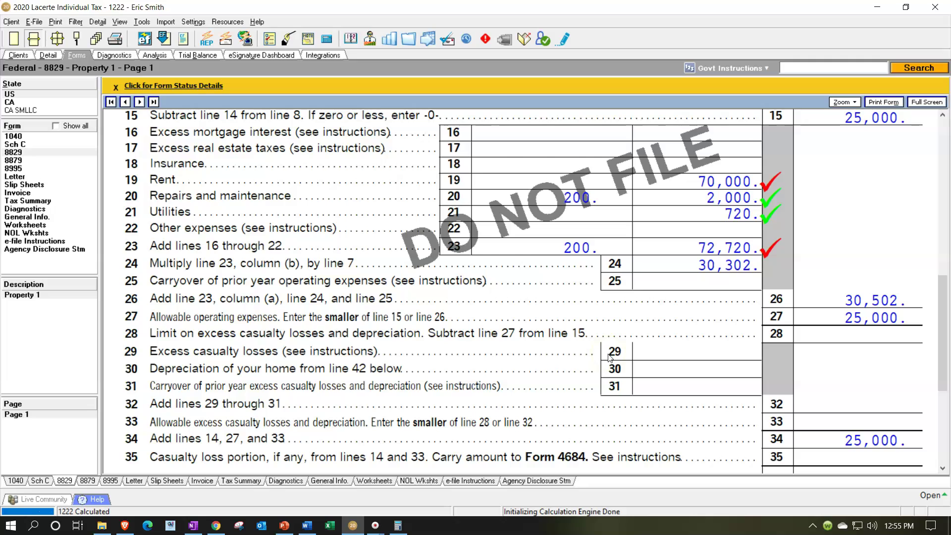
{"action": "scroll", "coordinate": [609, 356], "scroll_direction": "down", "scroll_amount": 3}
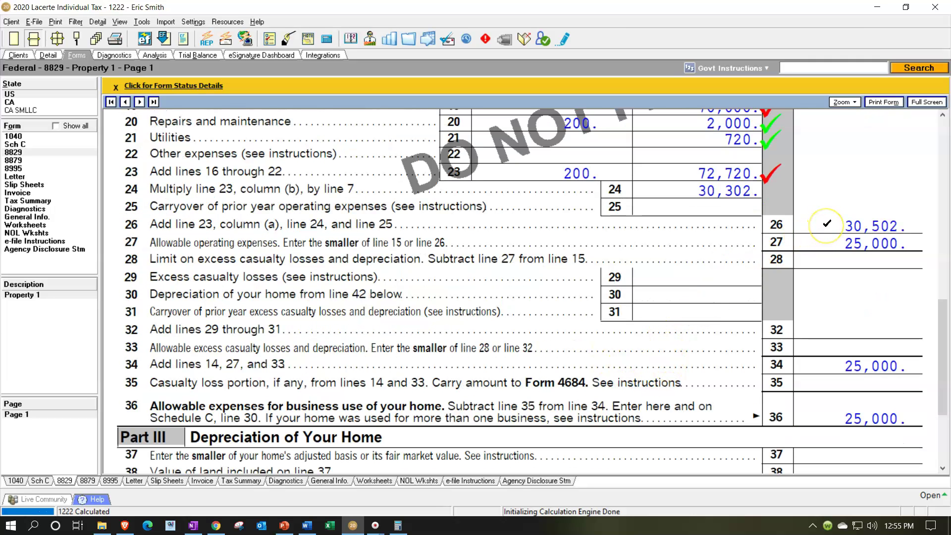
{"action": "left_click", "coordinate": [833, 356]}
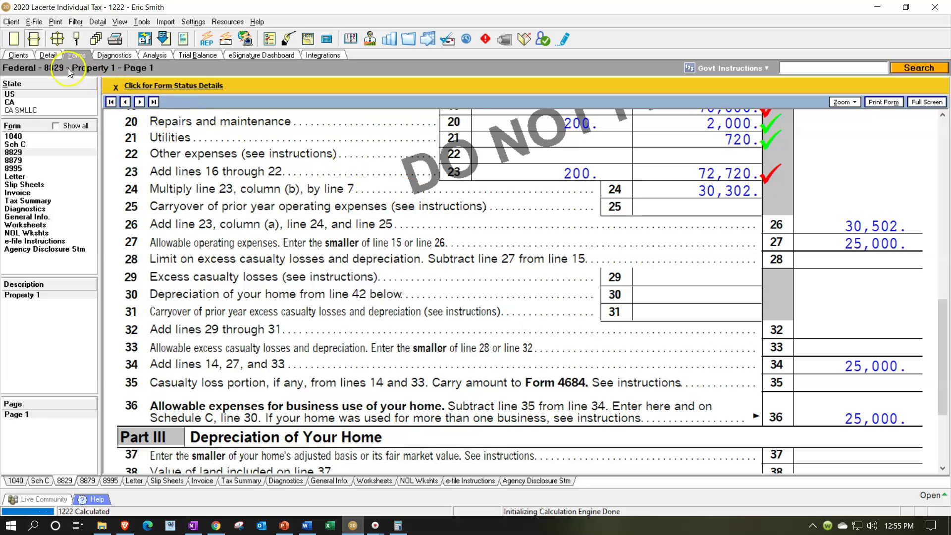
Step: Remove the -75,000 line from the gross receipts supporting detail and review the recalculated Form 8829
{"action": "left_click", "coordinate": [48, 56]}
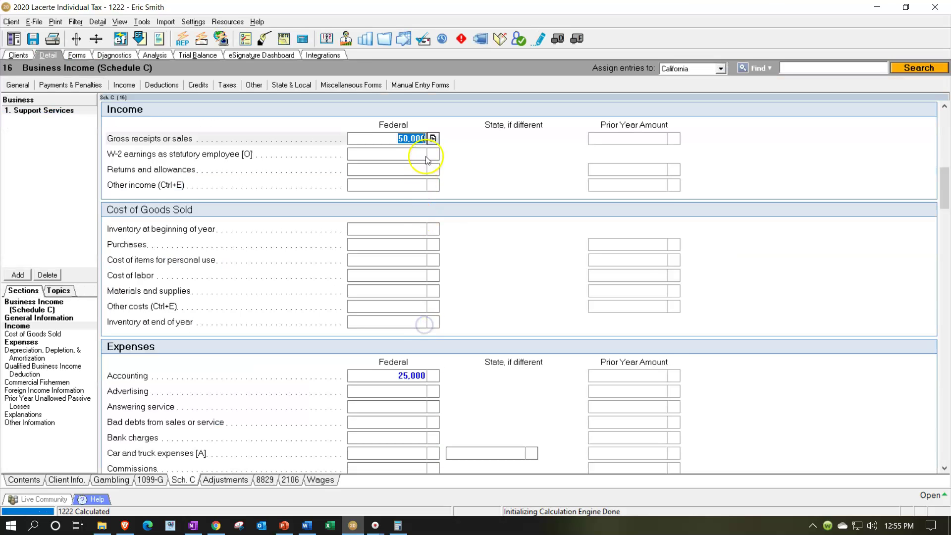
{"action": "left_click", "coordinate": [432, 141]}
{"action": "left_click", "coordinate": [653, 270]}
{"action": "key", "text": "Delete"}
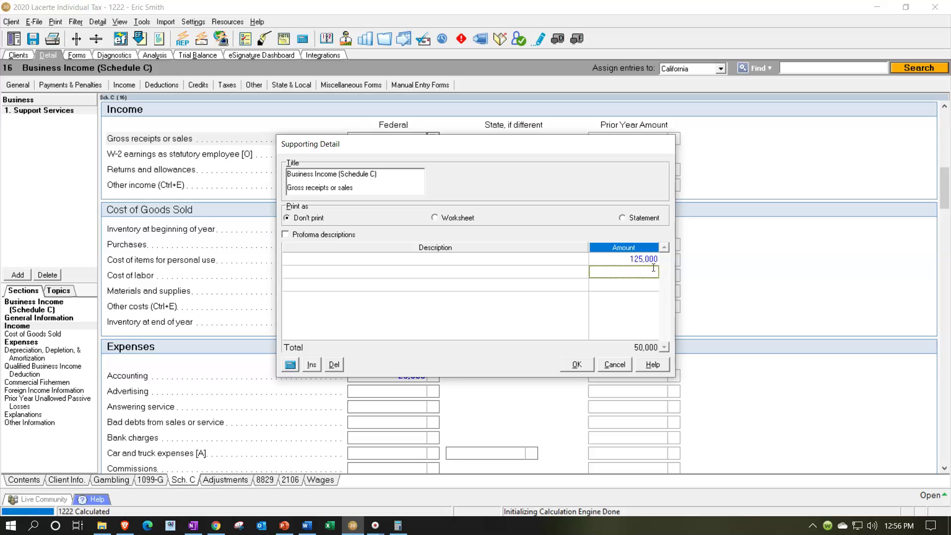
{"action": "left_click", "coordinate": [577, 368]}
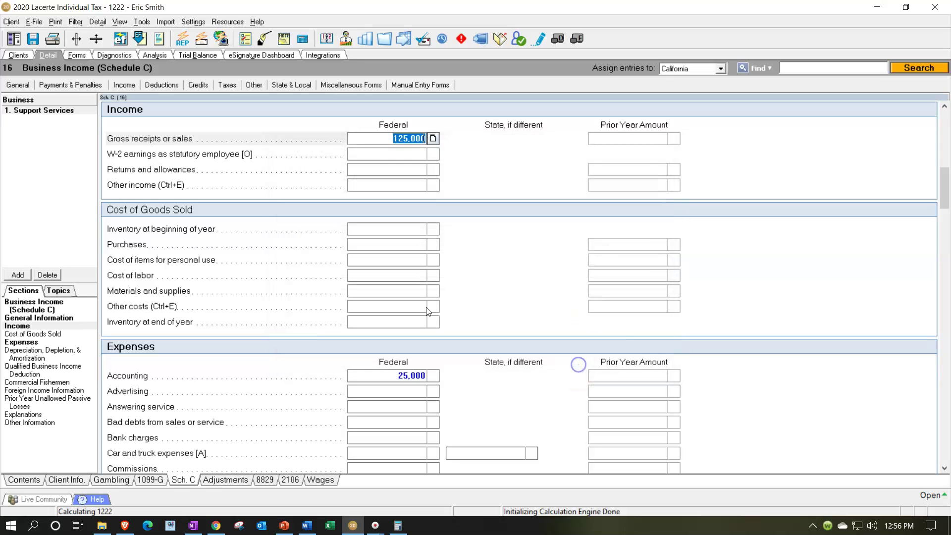
{"action": "left_click", "coordinate": [77, 55]}
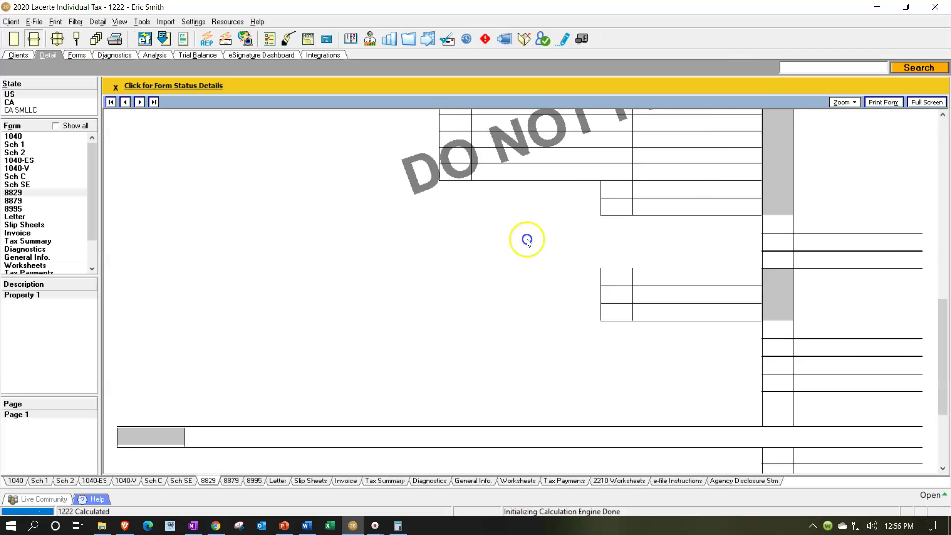
{"action": "scroll", "coordinate": [536, 270], "scroll_direction": "up", "scroll_amount": 4}
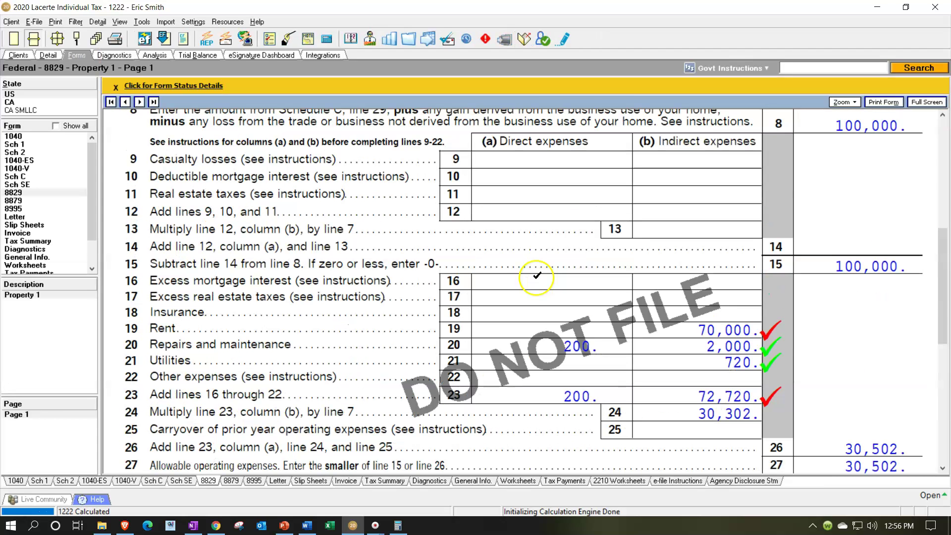
Step: Set the expense method for the business use of the home to 2, electing the simplified method
{"action": "left_click", "coordinate": [67, 58]}
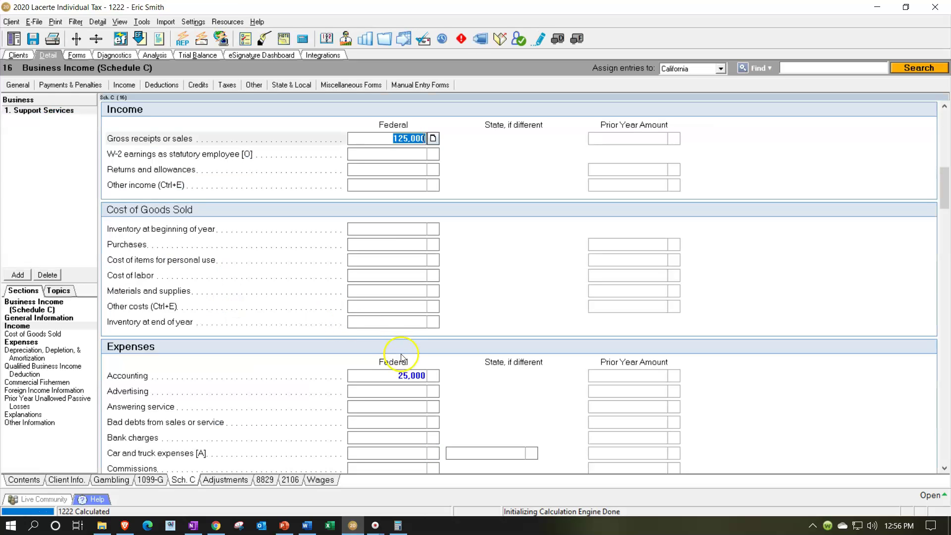
{"action": "left_click", "coordinate": [265, 480]}
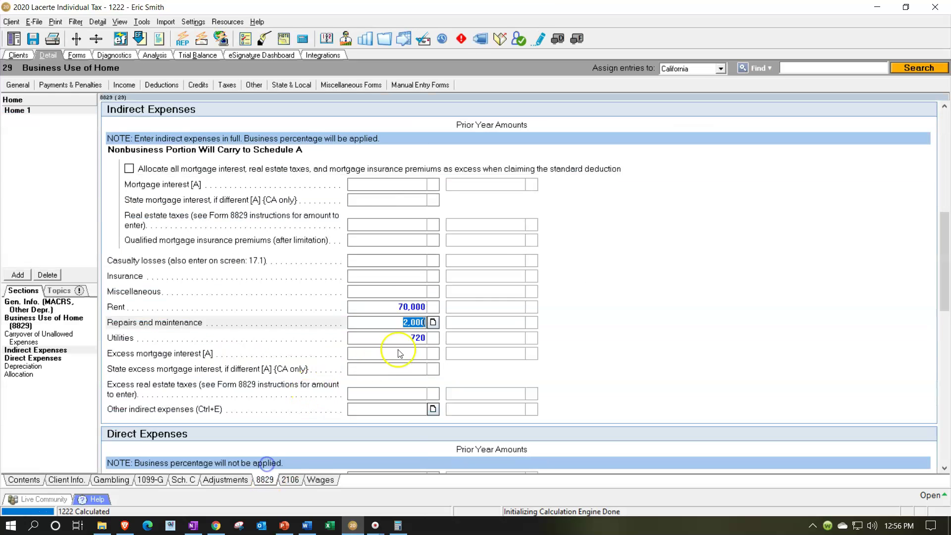
{"action": "scroll", "coordinate": [400, 352], "scroll_direction": "up", "scroll_amount": 5}
{"action": "left_click", "coordinate": [395, 253]}
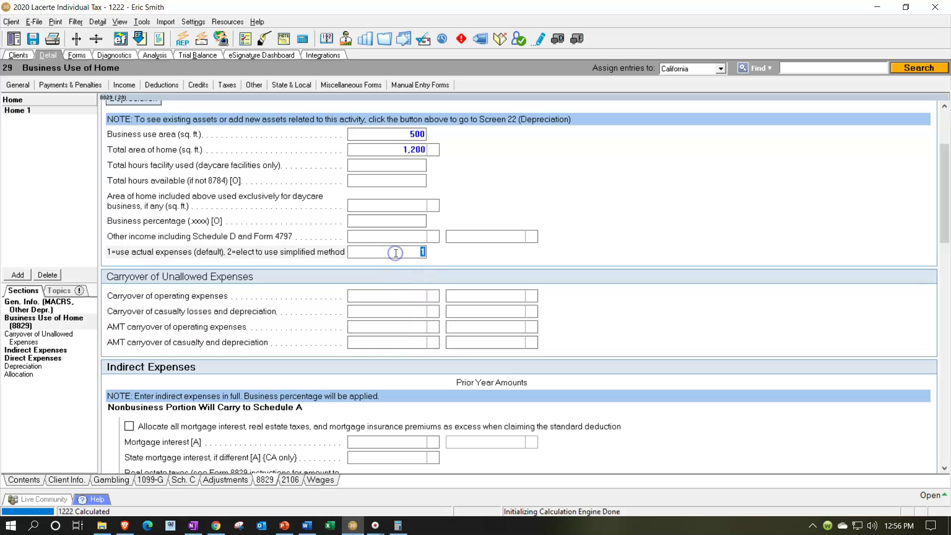
{"action": "type", "text": "2"}
{"action": "key", "text": "Return"}
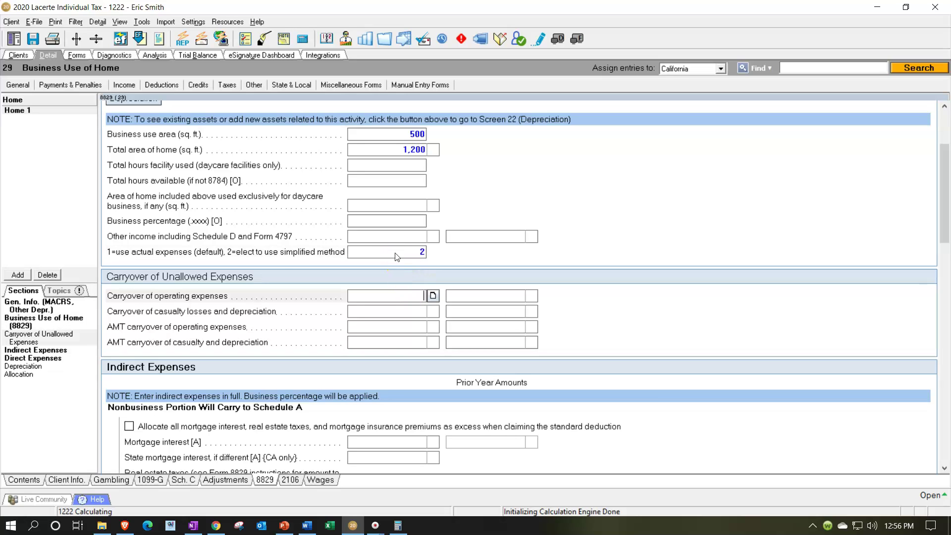
{"action": "left_click", "coordinate": [417, 140]}
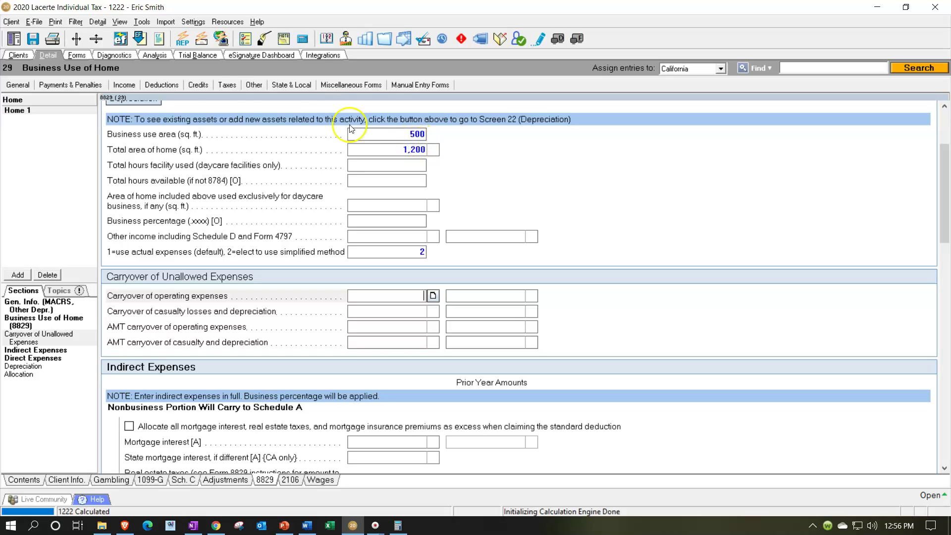
Step: Review other income on Form 1040 and the simplified-method home office deduction on Schedule C line 30
{"action": "left_click", "coordinate": [84, 56]}
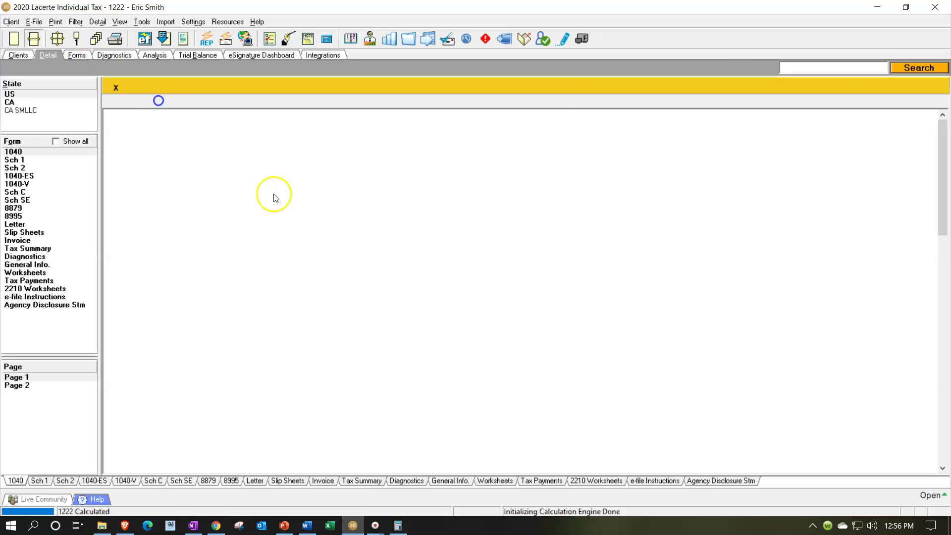
{"action": "scroll", "coordinate": [608, 318], "scroll_direction": "down", "scroll_amount": 5}
{"action": "scroll", "coordinate": [608, 319], "scroll_direction": "down", "scroll_amount": 5}
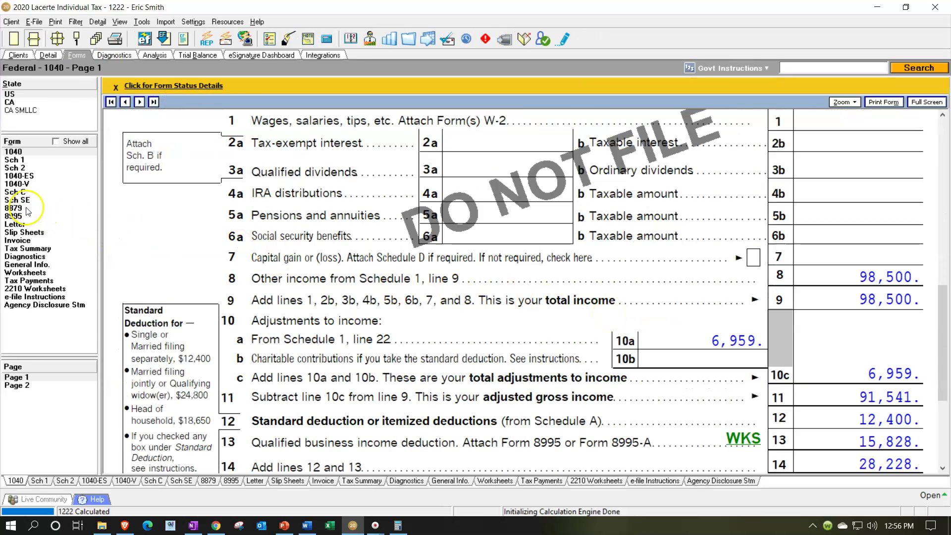
{"action": "left_click", "coordinate": [23, 190]}
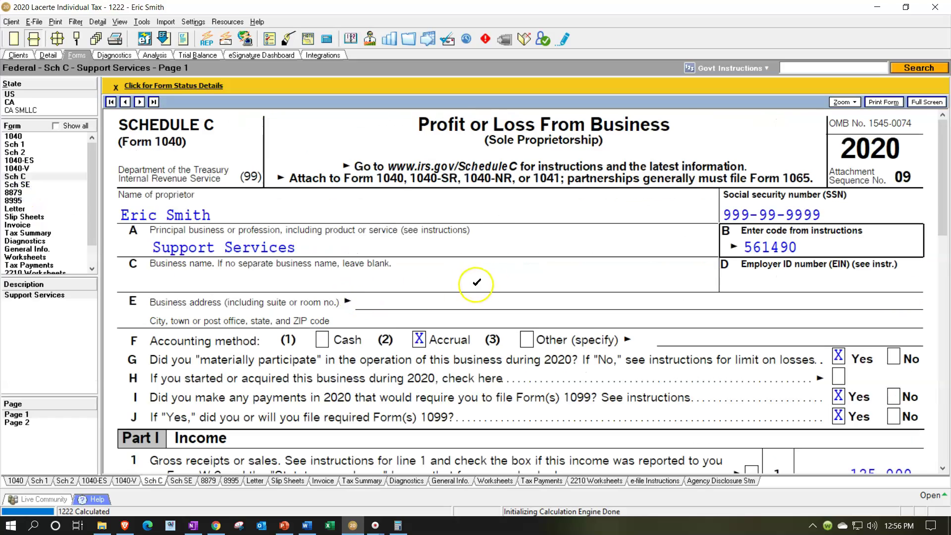
{"action": "scroll", "coordinate": [497, 304], "scroll_direction": "down", "scroll_amount": 10}
{"action": "scroll", "coordinate": [504, 299], "scroll_direction": "down", "scroll_amount": 5}
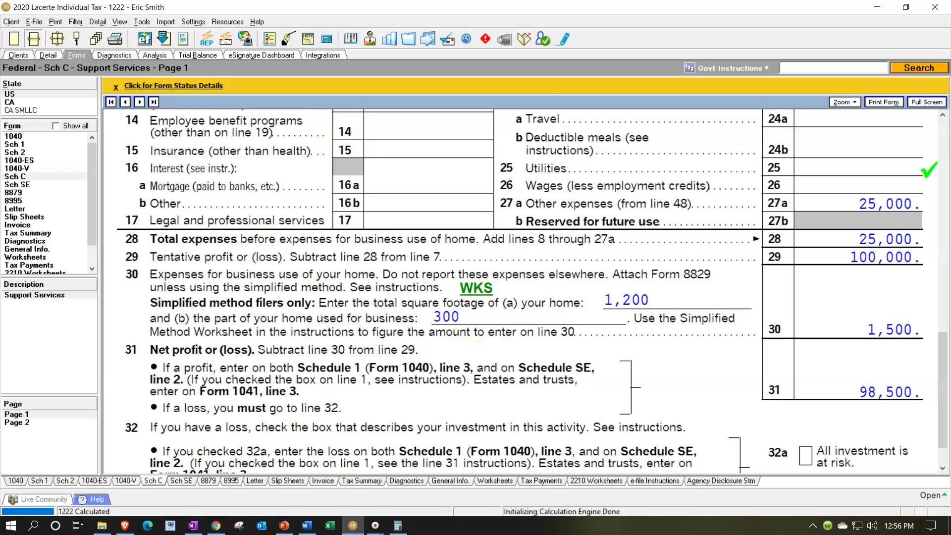
Step: Multiply 300 by 5 in the calculator to verify the simplified-method deduction on Schedule C line 30
{"action": "left_click", "coordinate": [398, 525]}
{"action": "left_click_drag", "start_coordinate": [301, 138], "coordinate": [217, 225]}
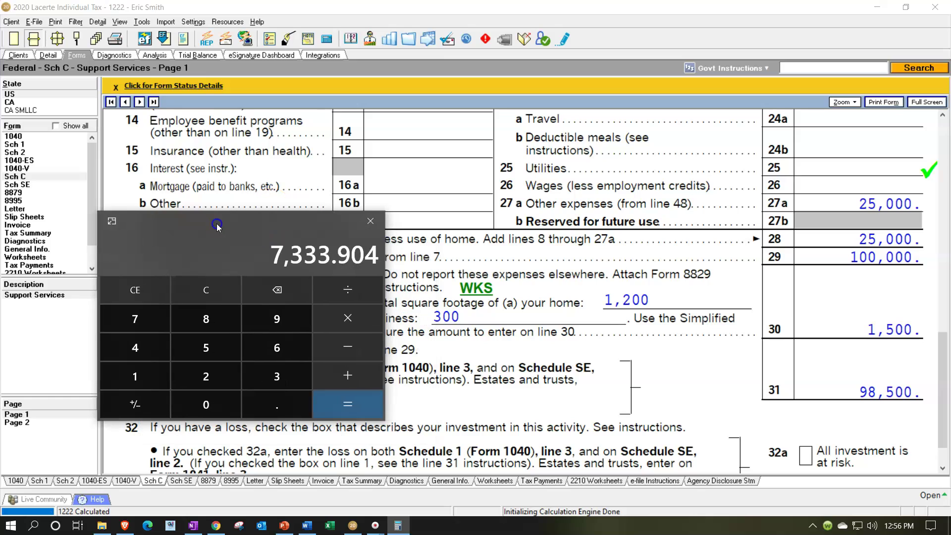
{"action": "left_click", "coordinate": [210, 289]}
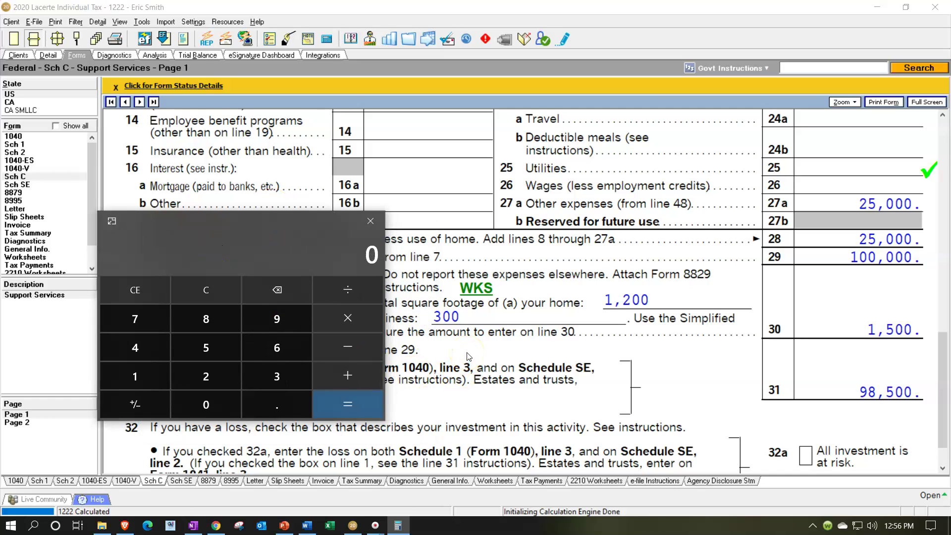
{"action": "type", "text": "300*5"}
{"action": "key", "text": "Return"}
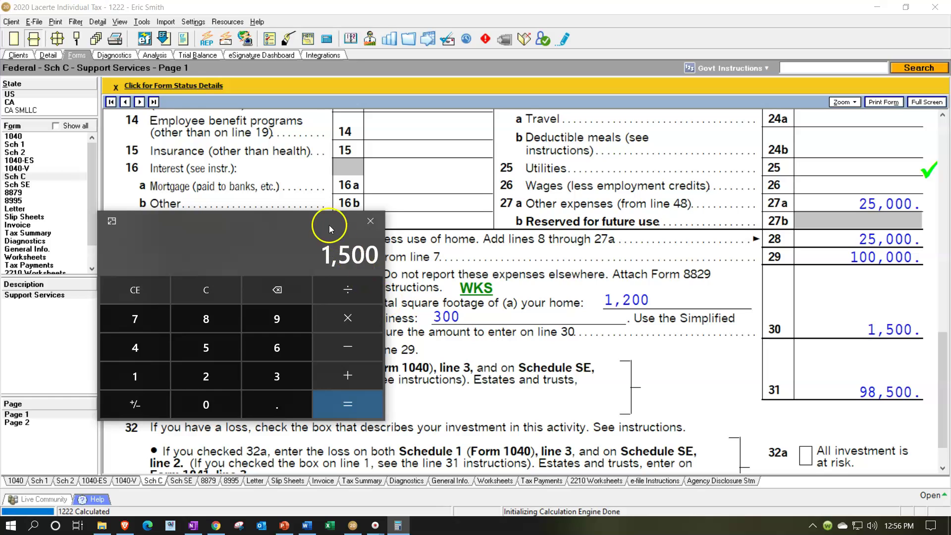
{"action": "key", "text": "alt+F4"}
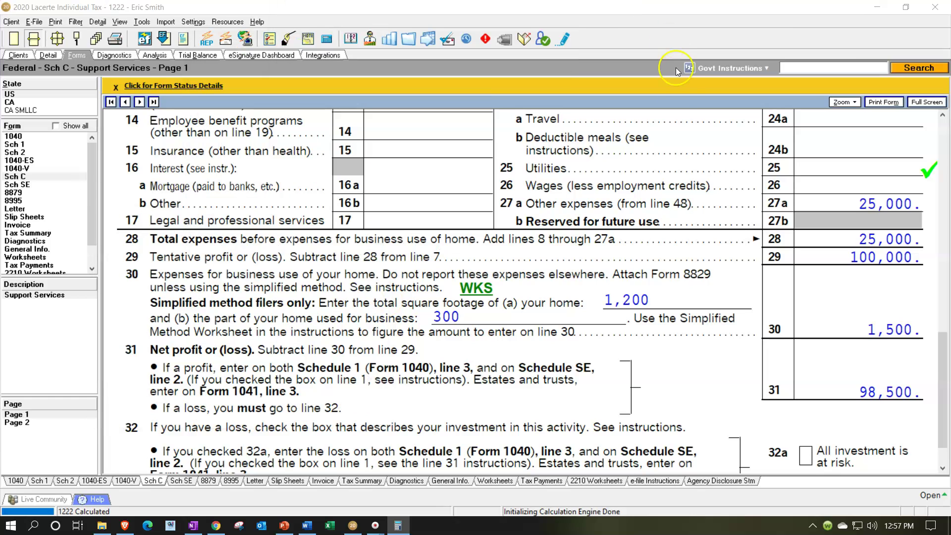
Step: Set the business use area of the home to 200 sq. ft. in the Form 8829 input
{"action": "scroll", "coordinate": [679, 324], "scroll_direction": "up", "scroll_amount": 5}
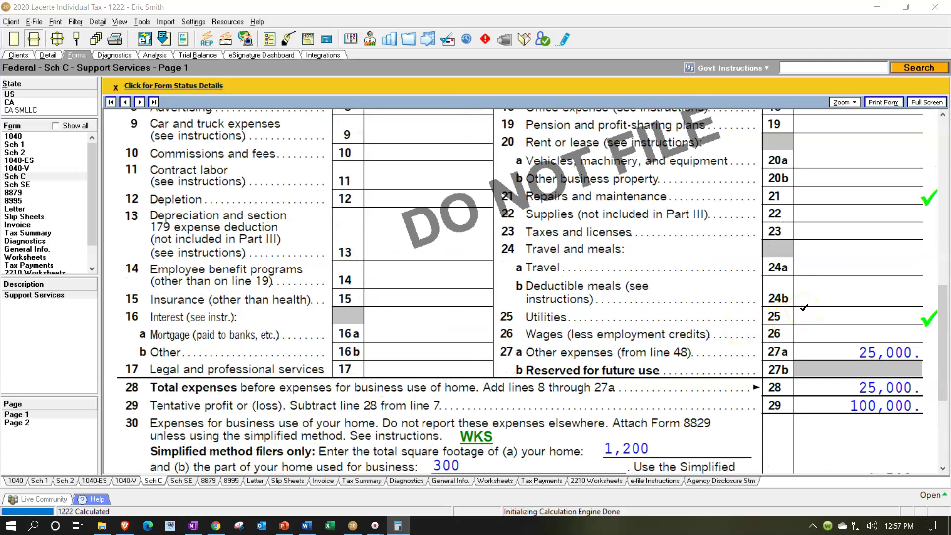
{"action": "left_click", "coordinate": [807, 314]}
{"action": "scroll", "coordinate": [686, 369], "scroll_direction": "down", "scroll_amount": 3}
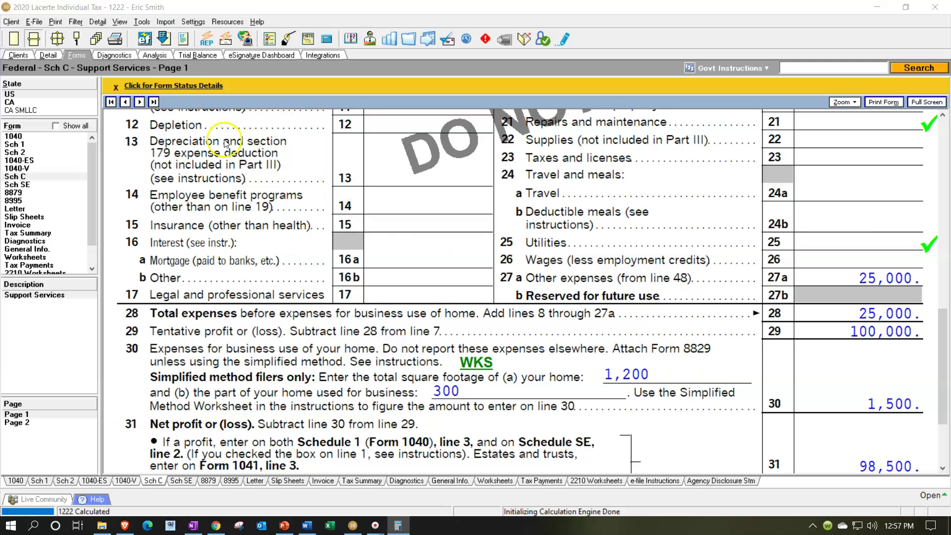
{"action": "left_click", "coordinate": [48, 55]}
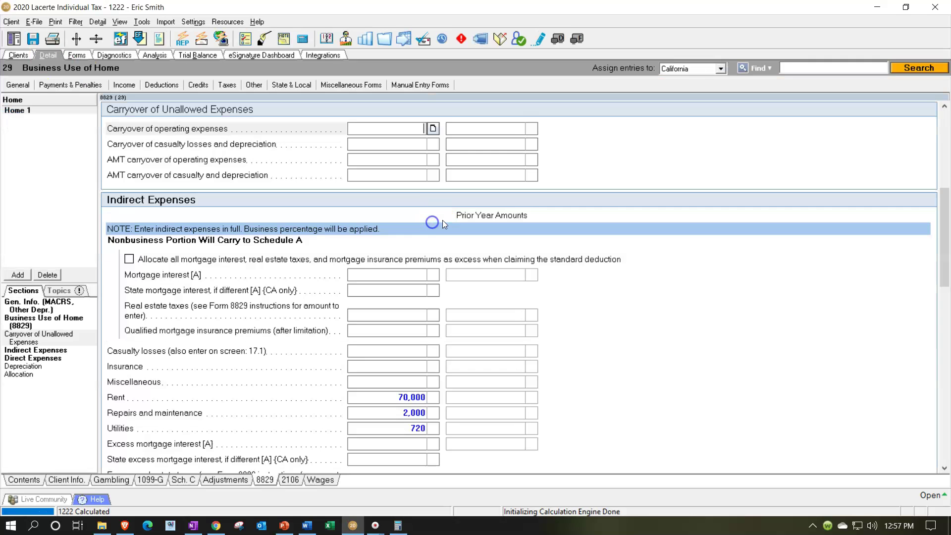
{"action": "scroll", "coordinate": [431, 283], "scroll_direction": "up", "scroll_amount": 5}
{"action": "left_click", "coordinate": [415, 226]}
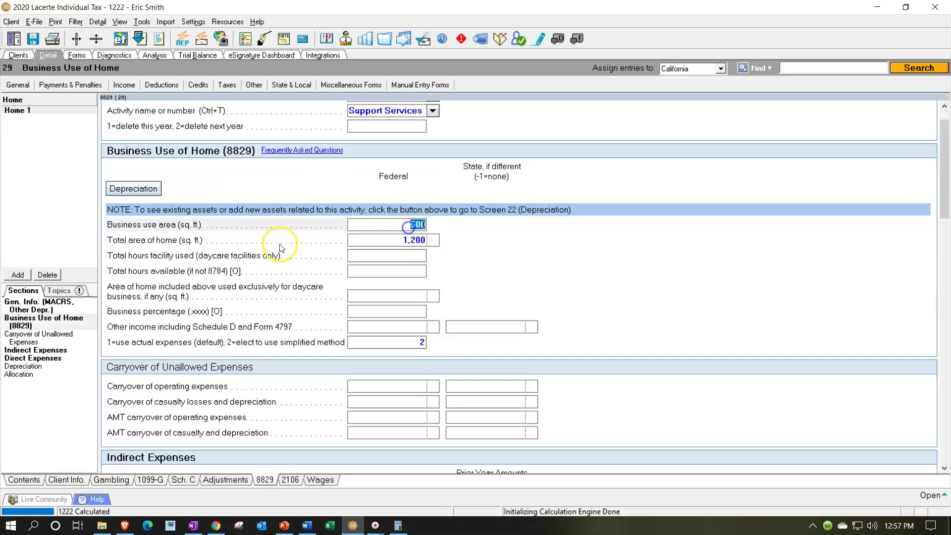
{"action": "type", "text": "200"}
{"action": "key", "text": "Tab"}
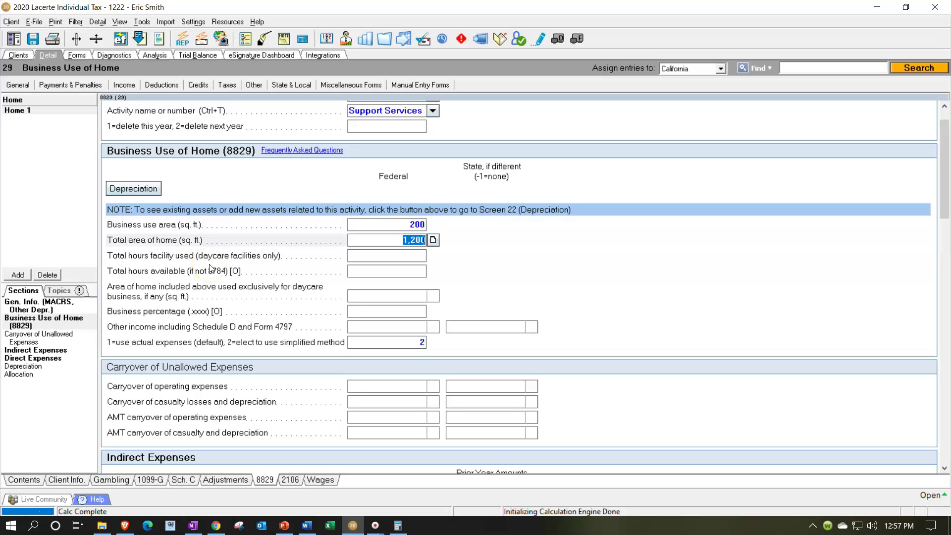
Step: Check the recalculated home office deduction on Schedule C line 30 by multiplying 200 by 5 in the calculator
{"action": "left_click", "coordinate": [77, 55]}
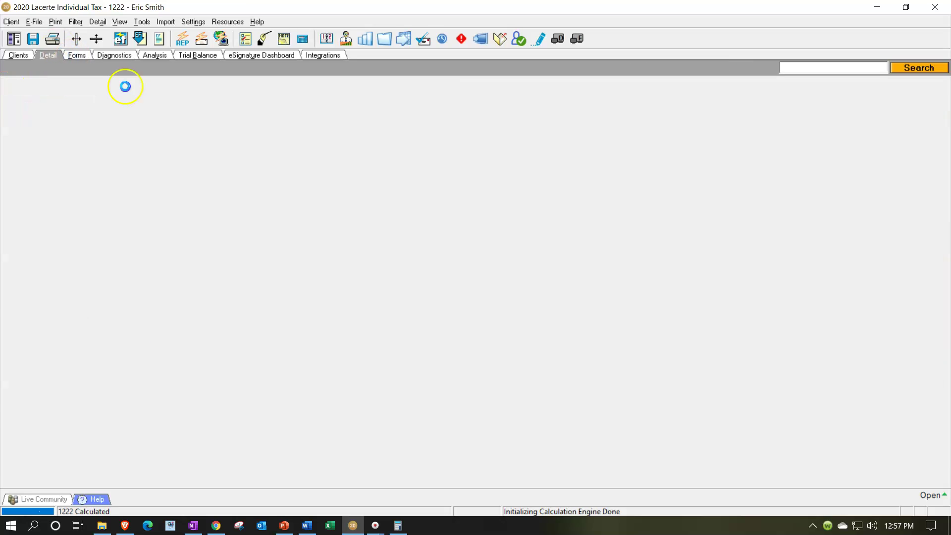
{"action": "scroll", "coordinate": [396, 300], "scroll_direction": "down", "scroll_amount": 3}
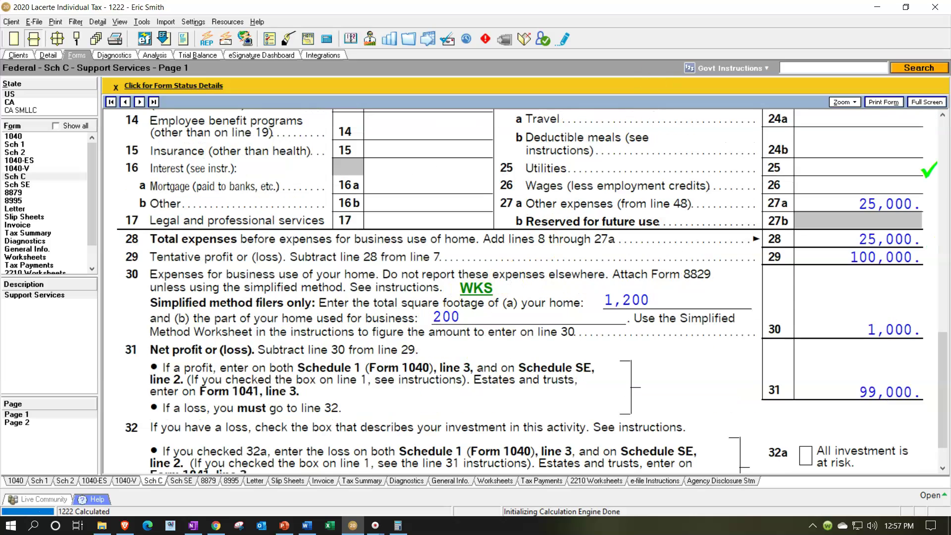
{"action": "key", "text": "alt+Tab"}
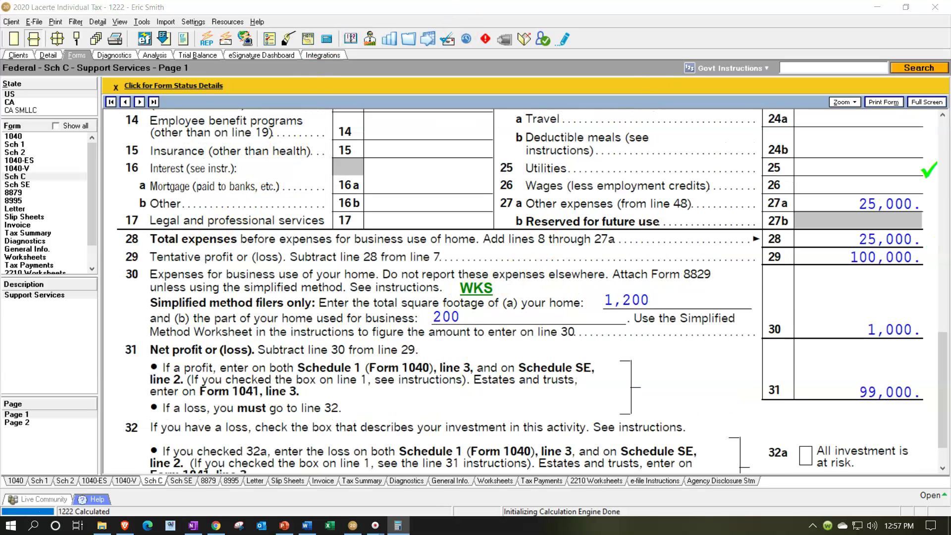
{"action": "left_click", "coordinate": [229, 324]}
{"action": "type", "text": "200*5"}
{"action": "key", "text": "Return"}
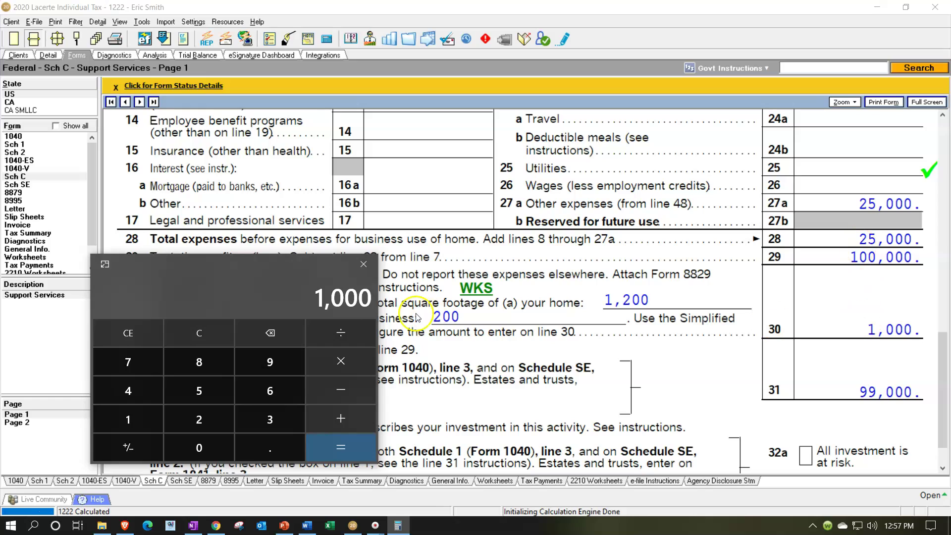
{"action": "left_click_drag", "start_coordinate": [274, 270], "coordinate": [278, 0]}
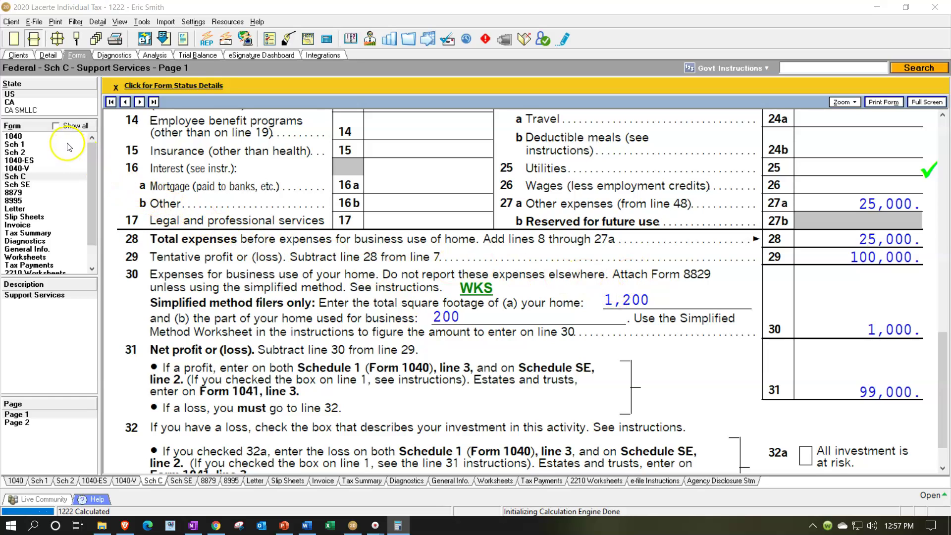
Step: Enter 15,000 as home mortgage interest and points on Form 1098 in the itemized deductions
{"action": "key", "text": "ctrl+d"}
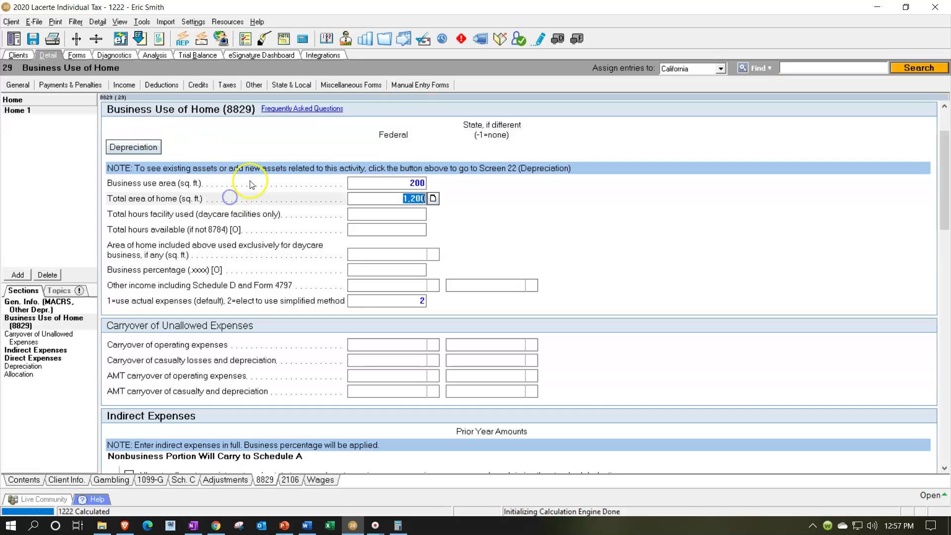
{"action": "left_click", "coordinate": [152, 86]}
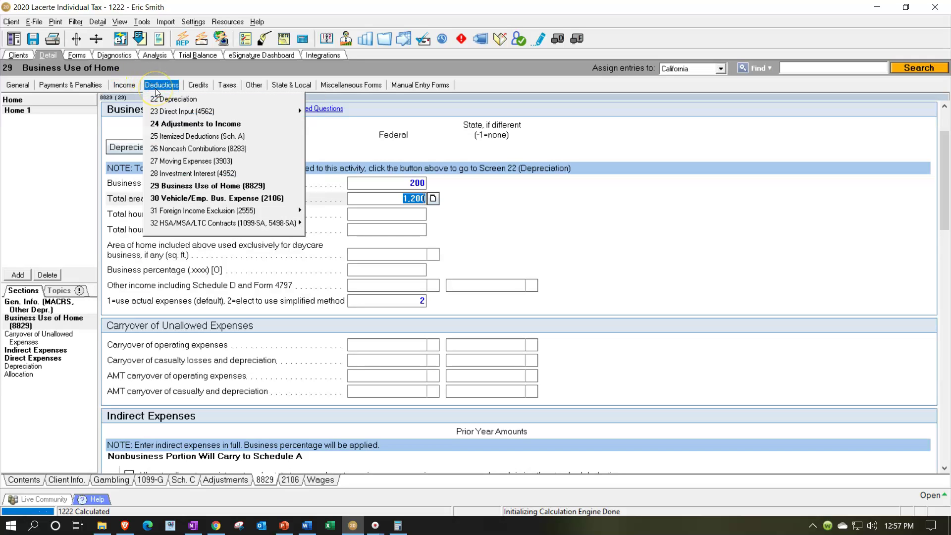
{"action": "left_click", "coordinate": [198, 186]}
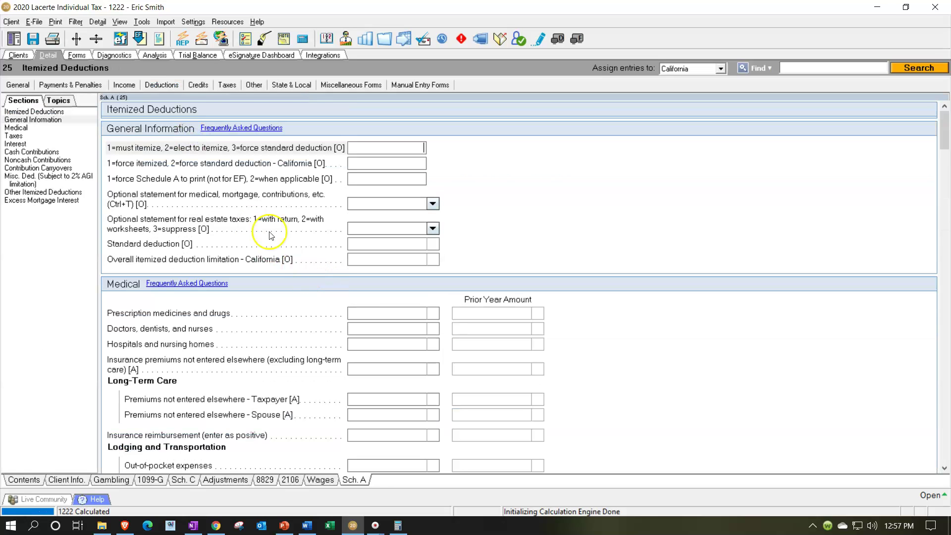
{"action": "left_click", "coordinate": [13, 135]}
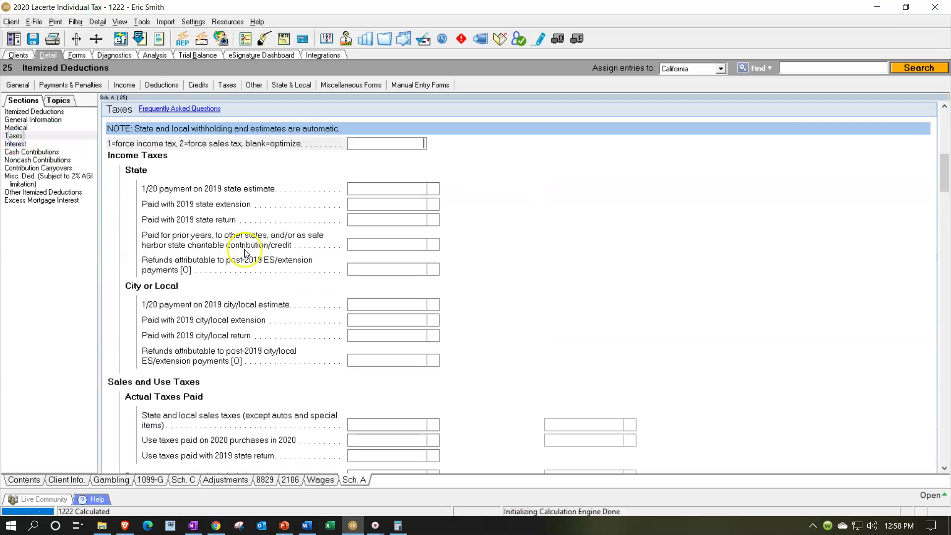
{"action": "left_click", "coordinate": [38, 144]}
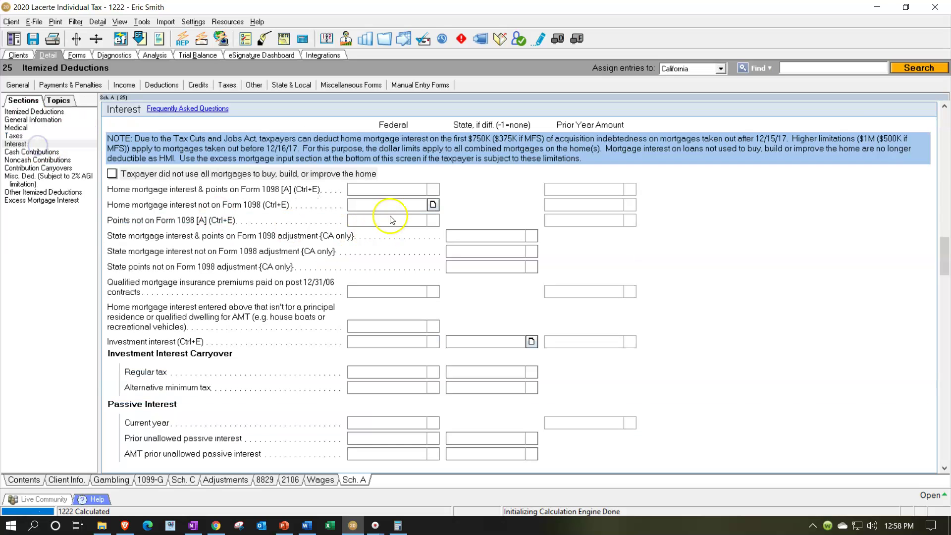
{"action": "left_click", "coordinate": [385, 190]}
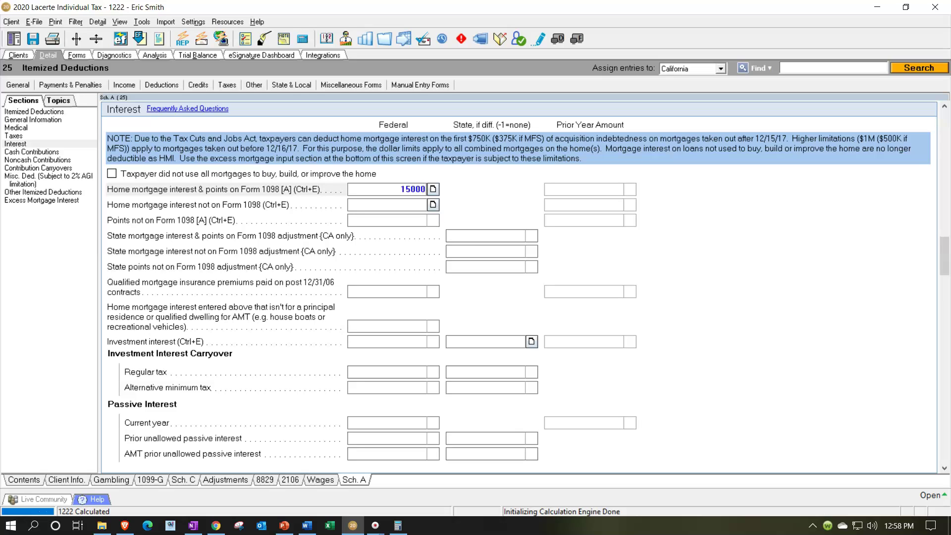
{"action": "key", "text": "Return"}
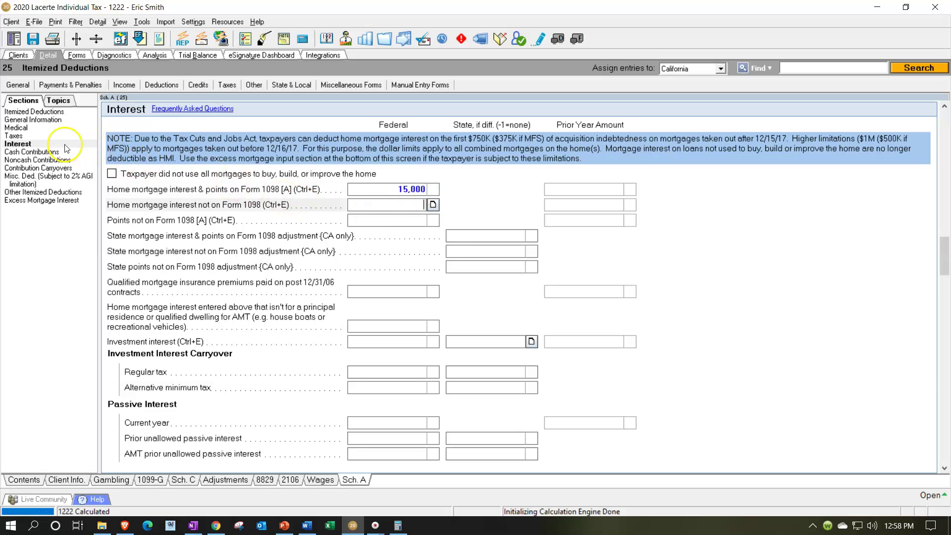
Step: Enter 7,500 as real estate taxes on the principal residence in the itemized deductions
{"action": "left_click", "coordinate": [31, 137]}
{"action": "scroll", "coordinate": [302, 304], "scroll_direction": "down", "scroll_amount": 3}
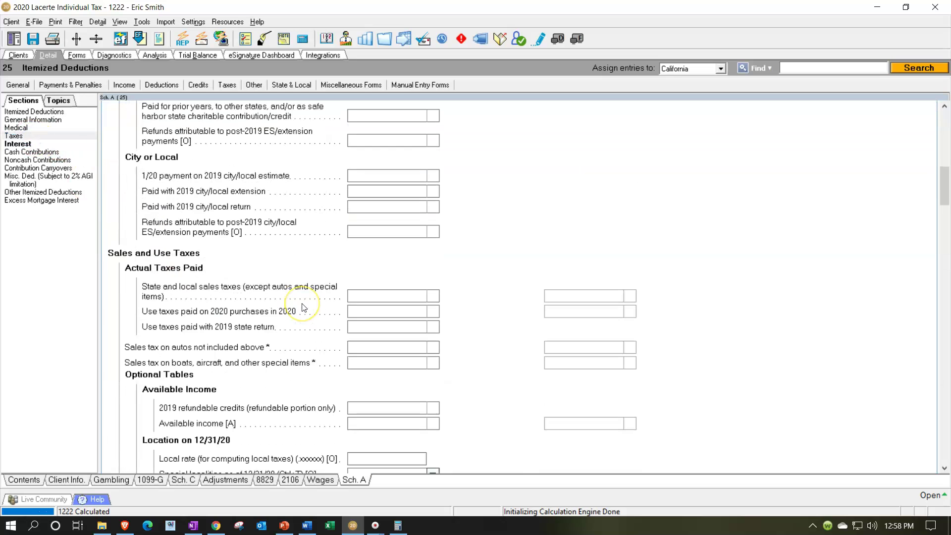
{"action": "scroll", "coordinate": [303, 310], "scroll_direction": "down", "scroll_amount": 6}
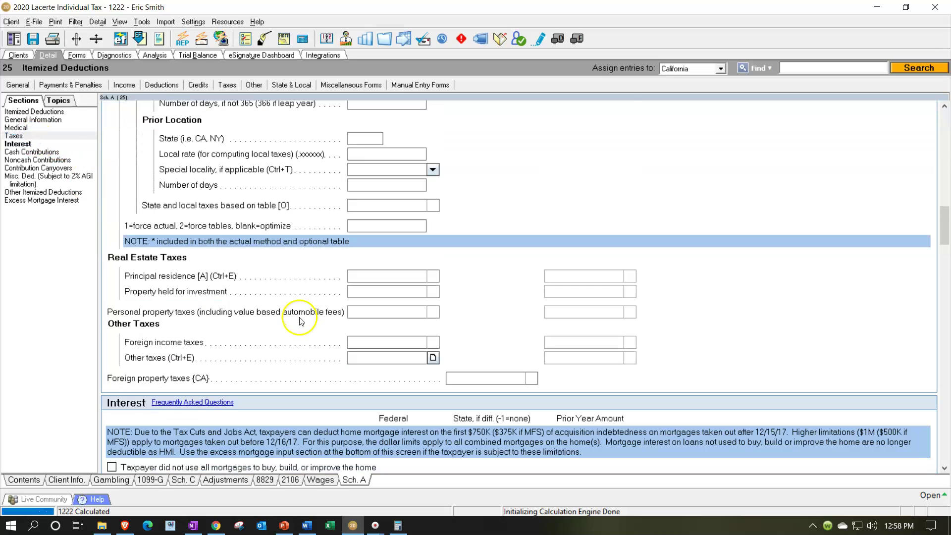
{"action": "left_click", "coordinate": [388, 277]}
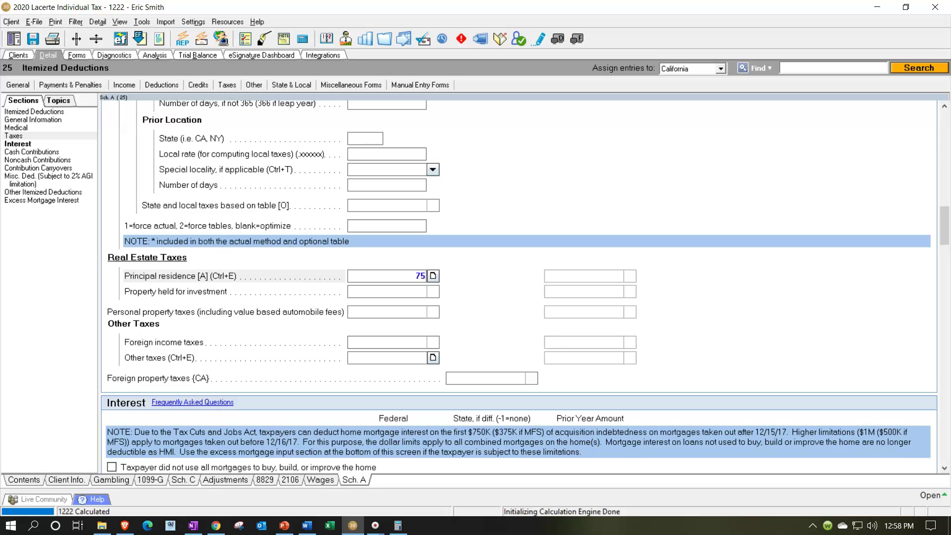
{"action": "key", "text": "Return"}
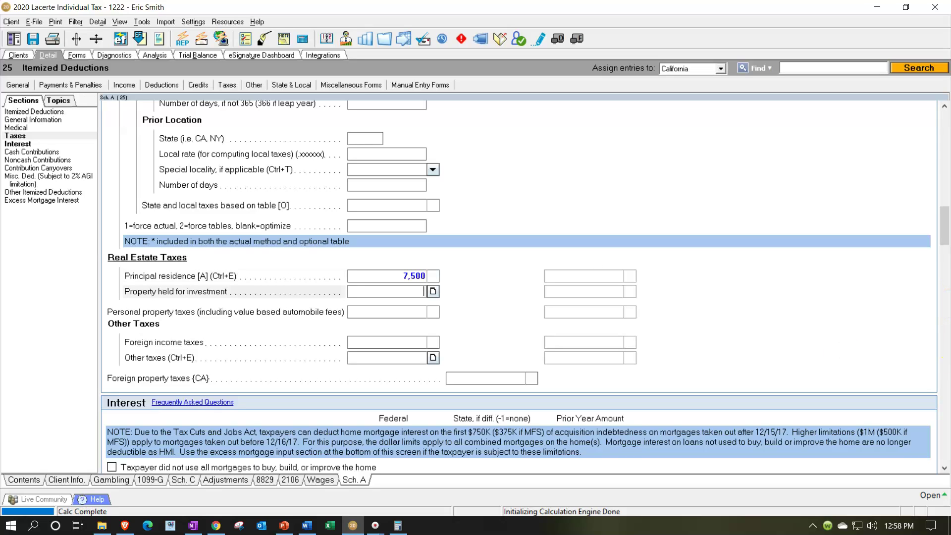
{"action": "key", "text": "alt+Tab"}
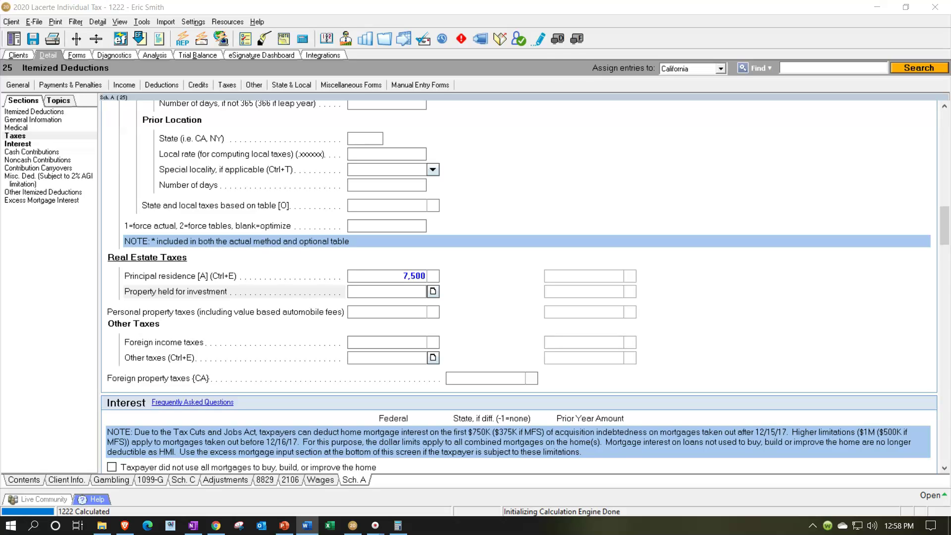
Step: Review the taxes, mortgage interest and total itemized deductions on Schedule A
{"action": "left_click", "coordinate": [79, 55]}
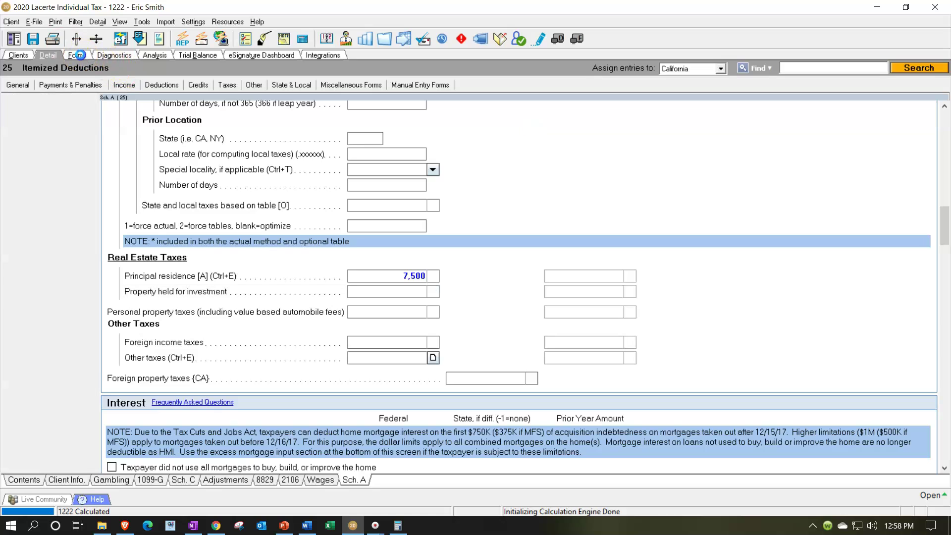
{"action": "left_click", "coordinate": [56, 177]}
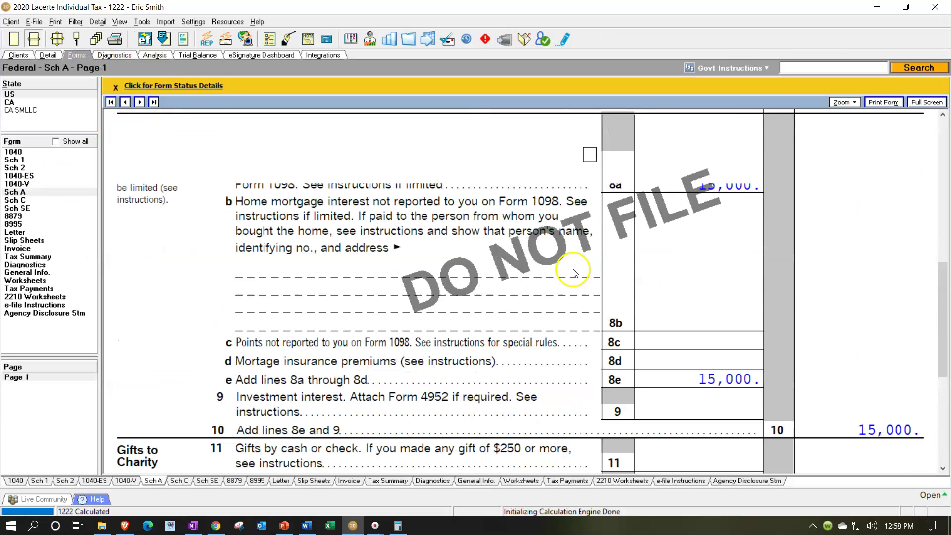
{"action": "scroll", "coordinate": [664, 178], "scroll_direction": "up", "scroll_amount": 5}
{"action": "scroll", "coordinate": [673, 172], "scroll_direction": "down", "scroll_amount": 3}
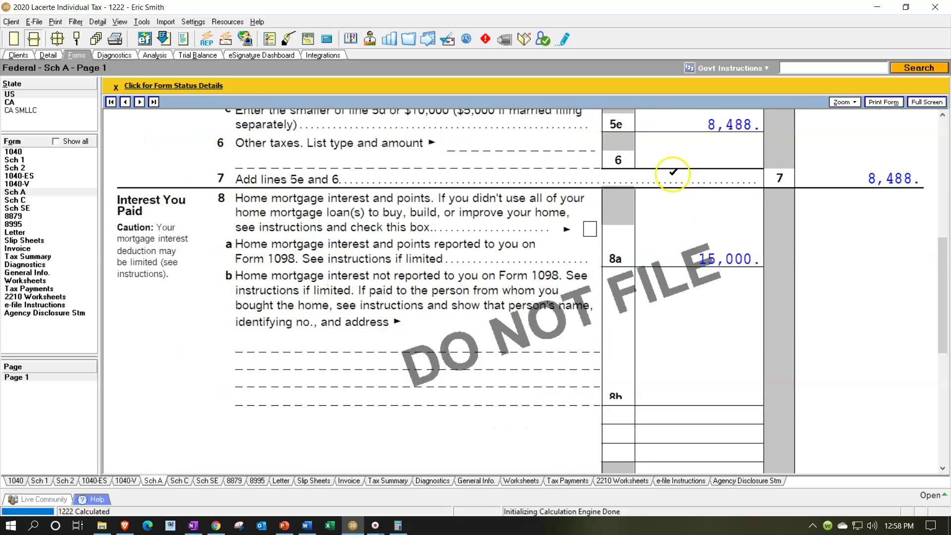
{"action": "scroll", "coordinate": [672, 173], "scroll_direction": "down", "scroll_amount": 7}
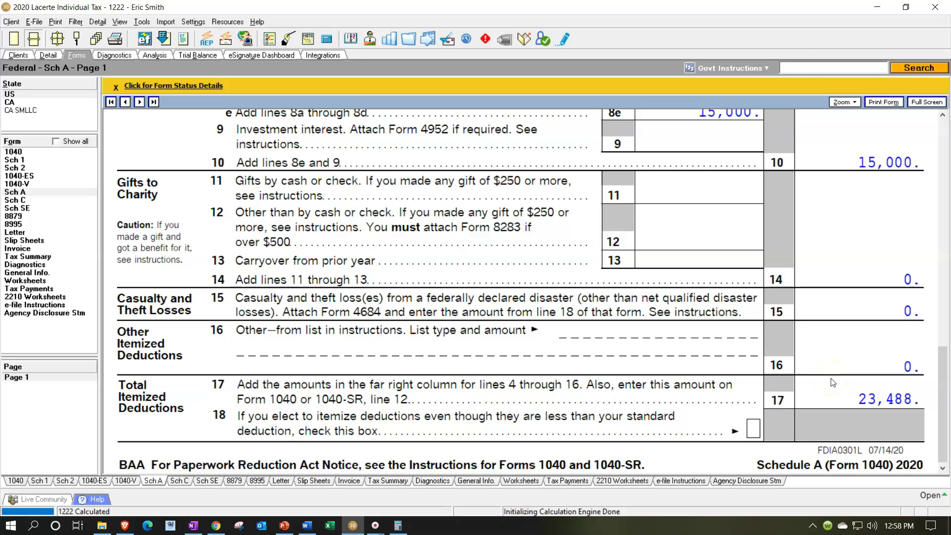
{"action": "scroll", "coordinate": [833, 381], "scroll_direction": "up", "scroll_amount": 7}
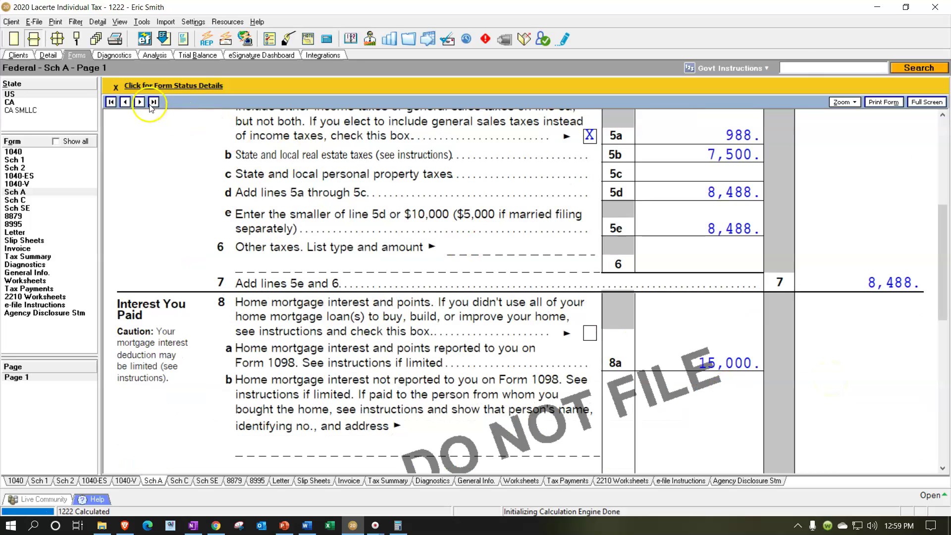
Step: Set the business use area to 500 sq. ft. and the expense method to 1 for actual expenses
{"action": "left_click", "coordinate": [48, 60]}
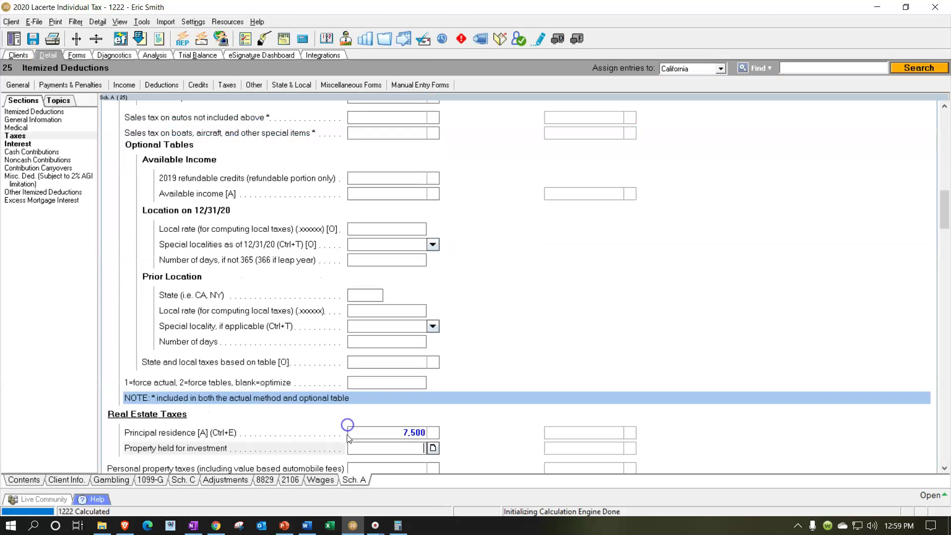
{"action": "left_click", "coordinate": [266, 480]}
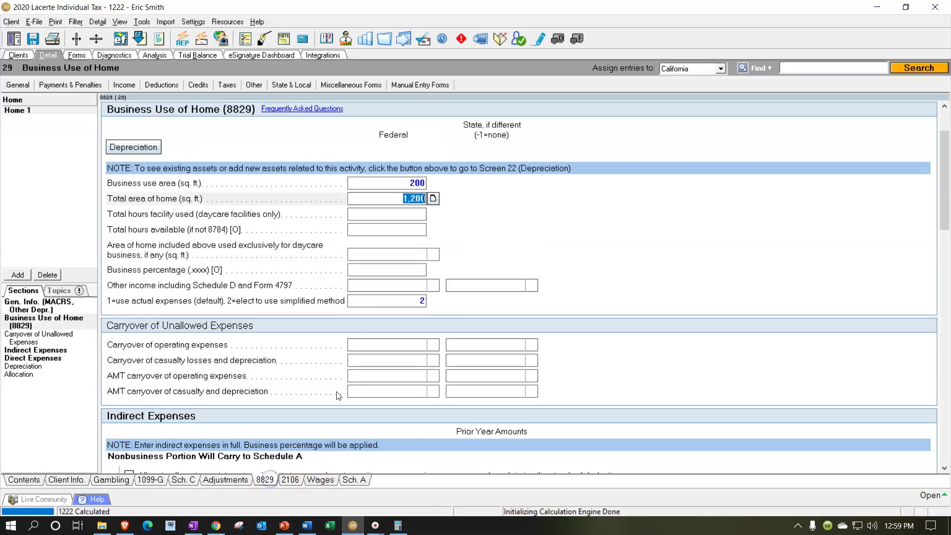
{"action": "left_click", "coordinate": [405, 181]}
{"action": "type", "text": "5"}
{"action": "key", "text": "Tab"}
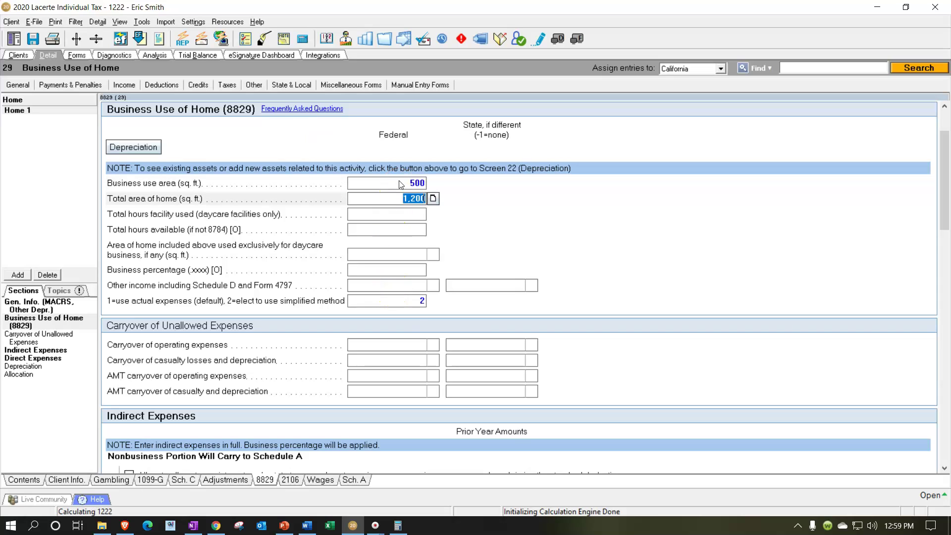
{"action": "left_click", "coordinate": [405, 300]}
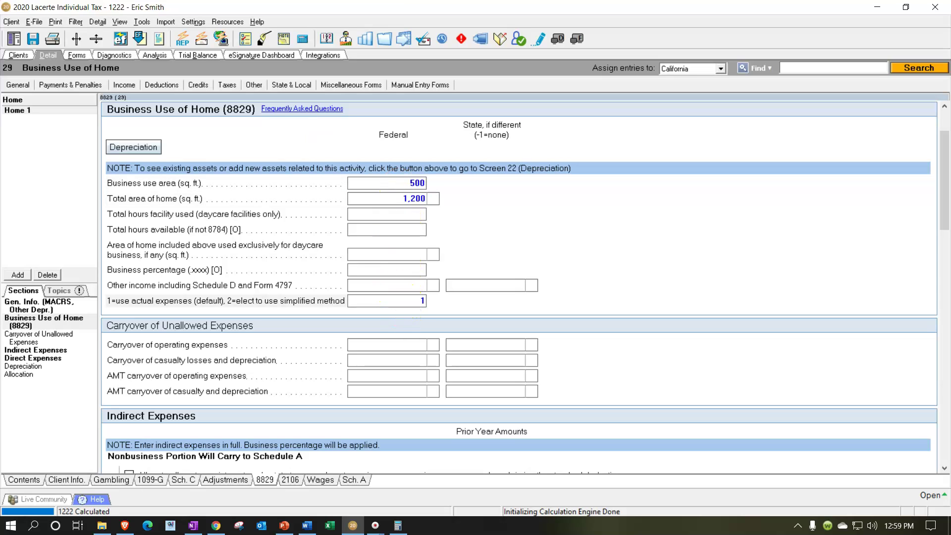
Step: Set the home office expense method to 1 for actual expenses and clear the rent amount under Indirect Expenses
{"action": "type", "text": "1"}
{"action": "key", "text": "Tab"}
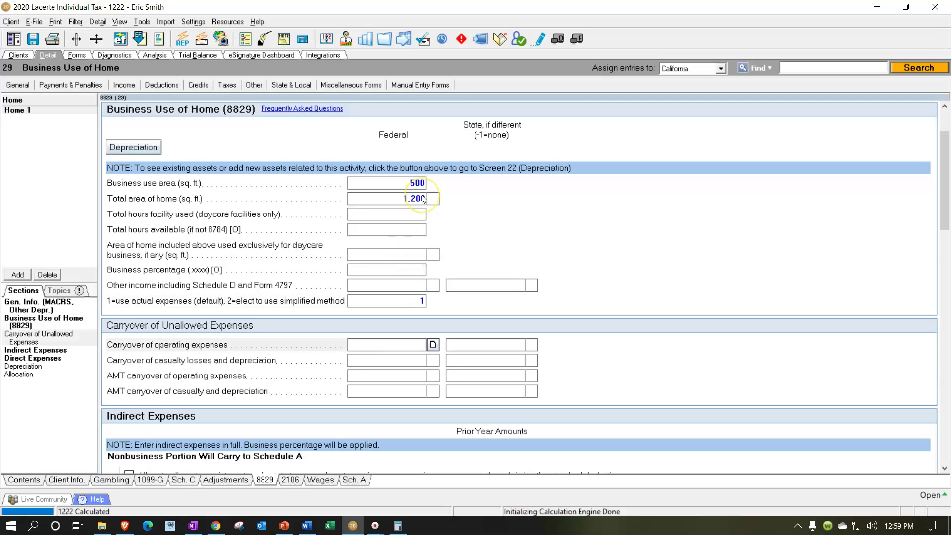
{"action": "scroll", "coordinate": [422, 201], "scroll_direction": "down", "scroll_amount": 5}
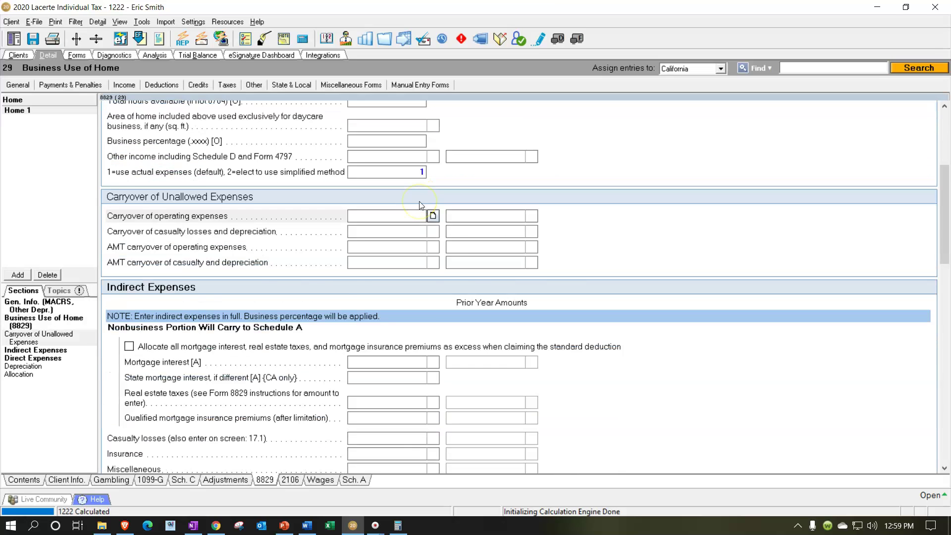
{"action": "scroll", "coordinate": [421, 206], "scroll_direction": "down", "scroll_amount": 1}
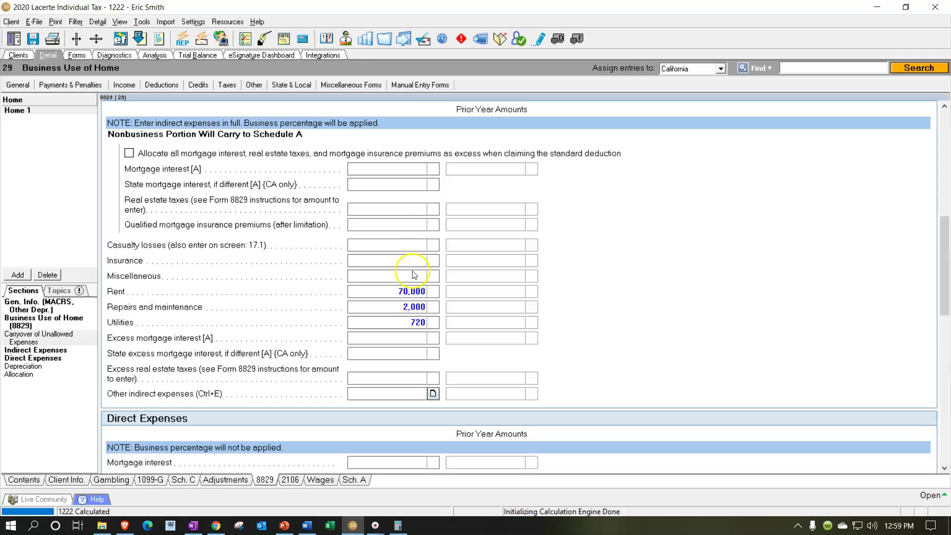
{"action": "left_click", "coordinate": [397, 291]}
{"action": "key", "text": "Delete"}
{"action": "key", "text": "Tab"}
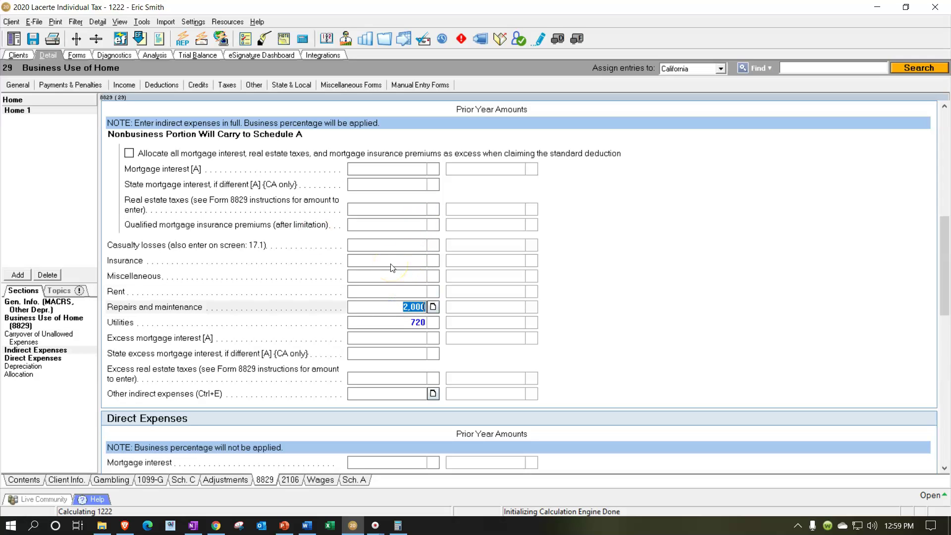
{"action": "key", "text": "Tab"}
Step: Enter 15,000 as mortgage interest and 7,500 as real estate taxes in the Indirect Expenses for the business use of home
{"action": "scroll", "coordinate": [391, 270], "scroll_direction": "down", "scroll_amount": 3}
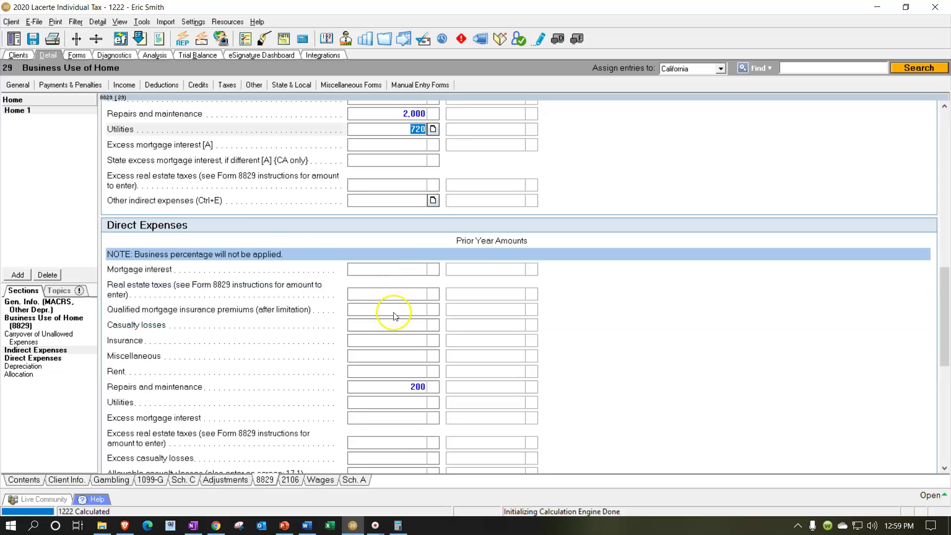
{"action": "scroll", "coordinate": [395, 317], "scroll_direction": "up", "scroll_amount": 3}
{"action": "scroll", "coordinate": [394, 240], "scroll_direction": "up", "scroll_amount": 6}
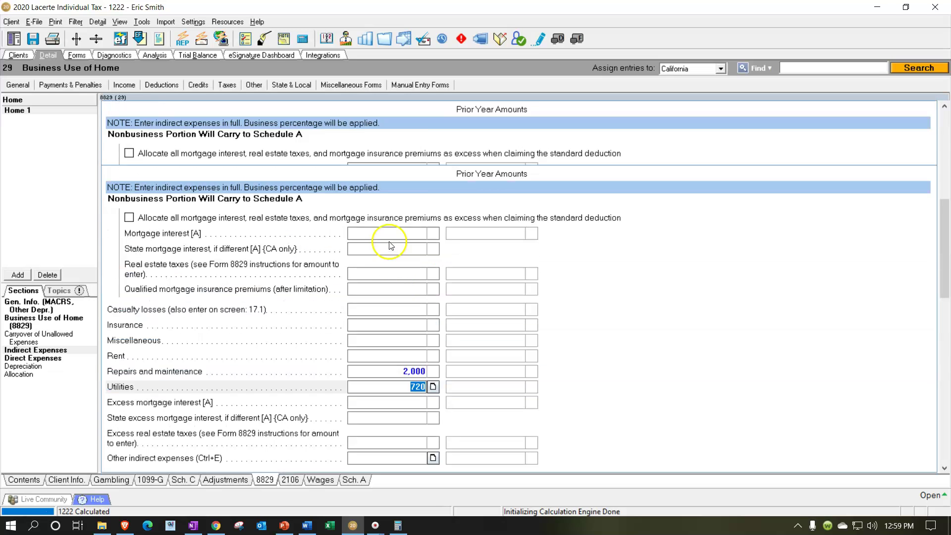
{"action": "scroll", "coordinate": [393, 262], "scroll_direction": "up", "scroll_amount": 2}
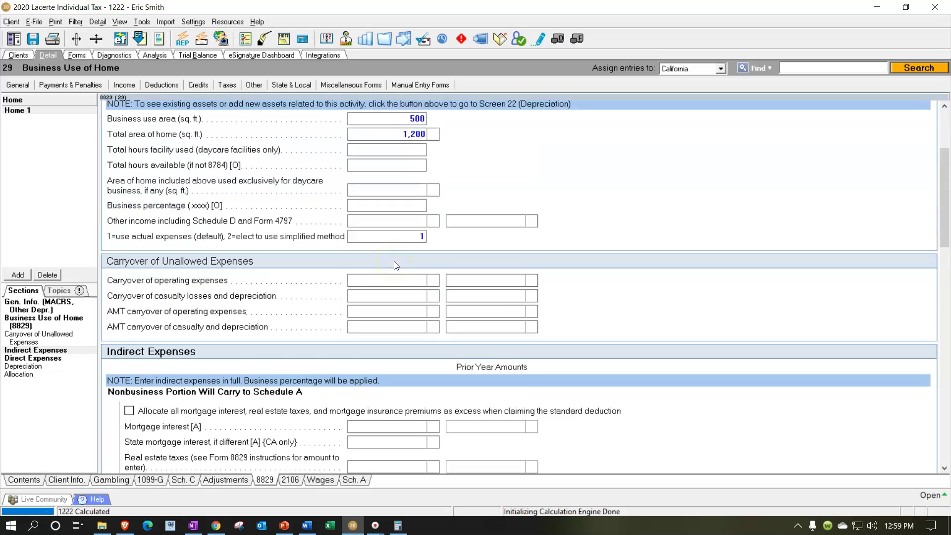
{"action": "scroll", "coordinate": [393, 277], "scroll_direction": "down", "scroll_amount": 5}
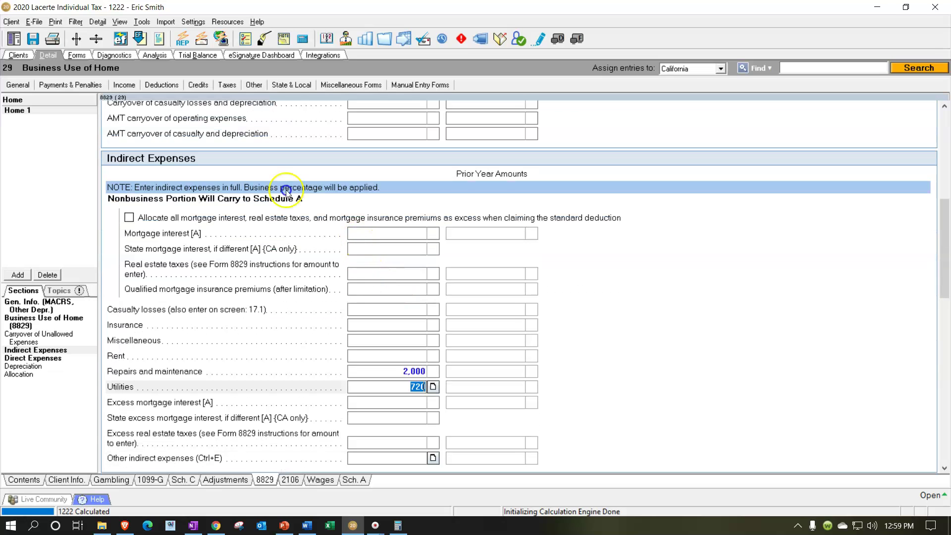
{"action": "left_click", "coordinate": [359, 235]}
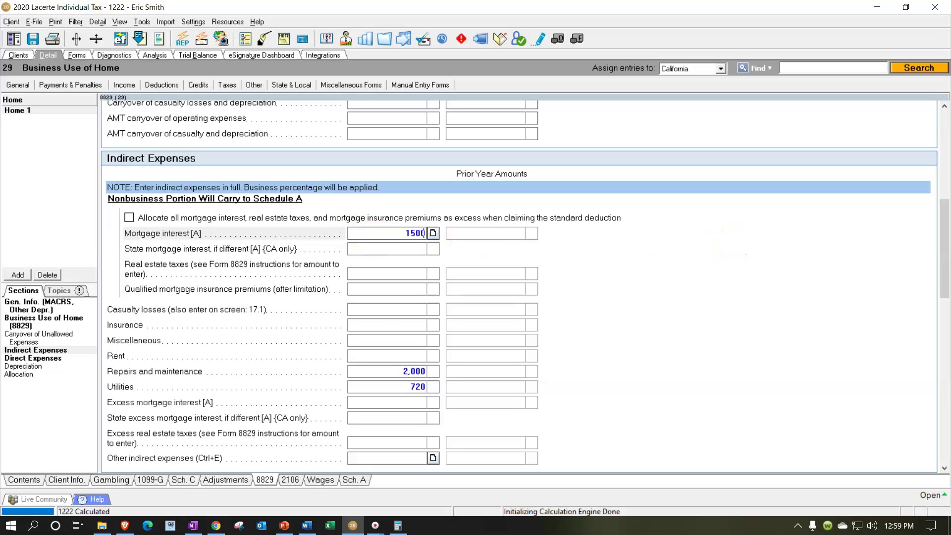
{"action": "type", "text": "0"}
{"action": "key", "text": "Return"}
{"action": "key", "text": "Return"}
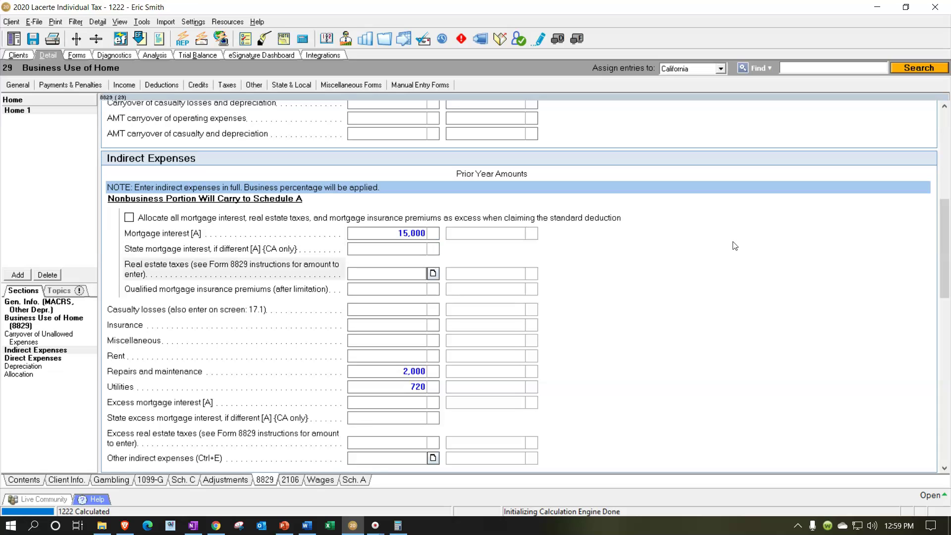
{"action": "type", "text": "7500"}
{"action": "key", "text": "Return"}
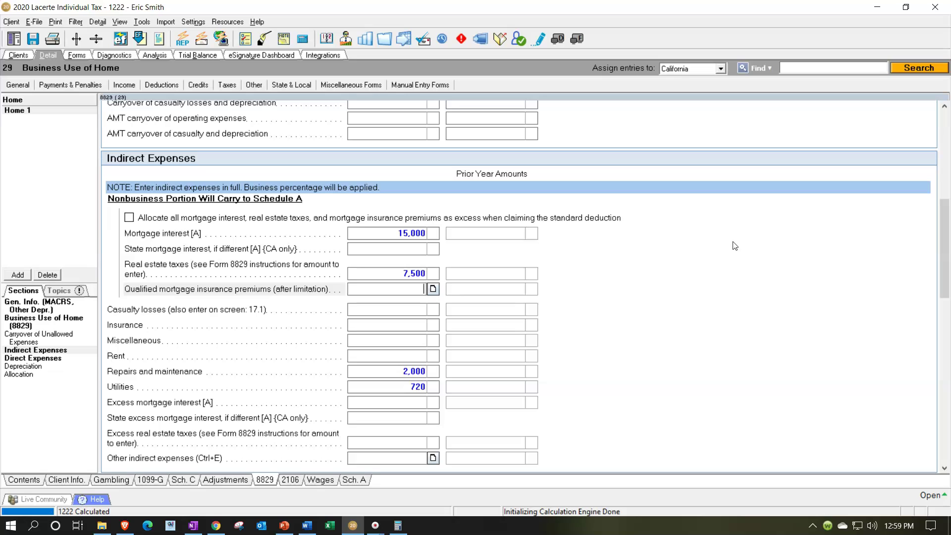
Step: Clear the principal residence real estate taxes and the Form 1098 home mortgage interest from the itemized deductions input
{"action": "left_click", "coordinate": [355, 480]}
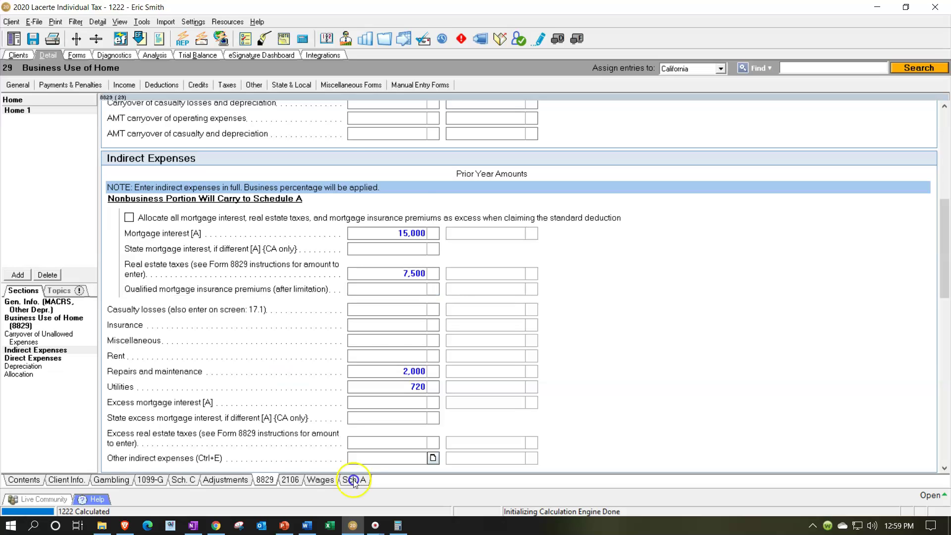
{"action": "left_click", "coordinate": [383, 432]}
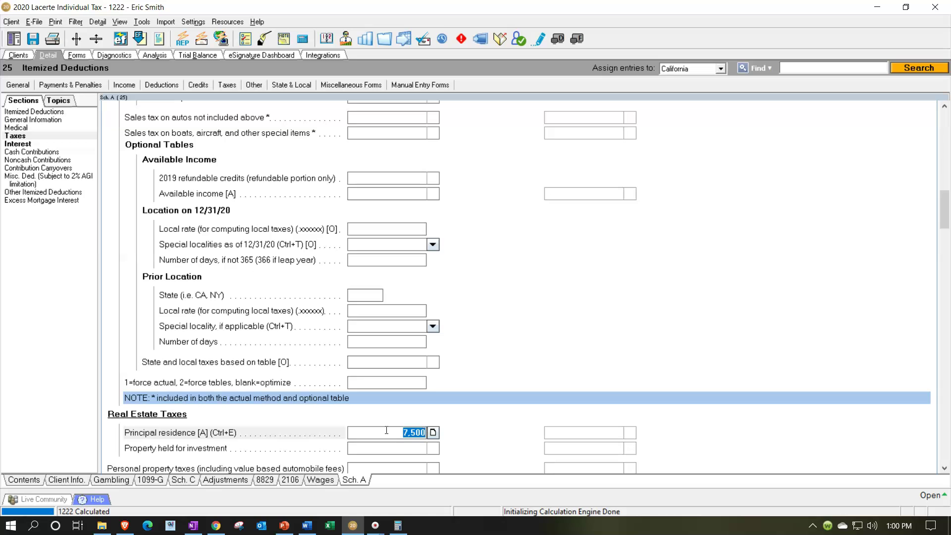
{"action": "scroll", "coordinate": [388, 433], "scroll_direction": "up", "scroll_amount": 15}
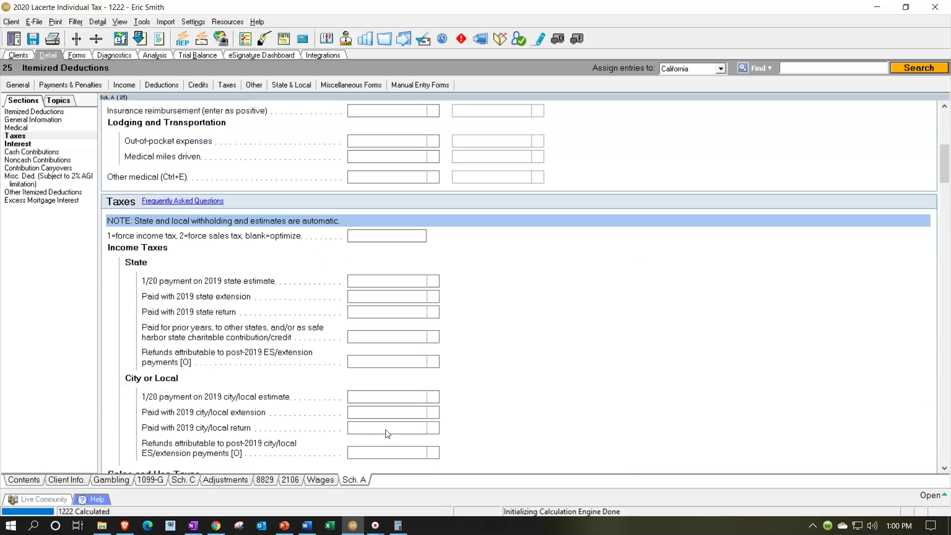
{"action": "scroll", "coordinate": [387, 433], "scroll_direction": "down", "scroll_amount": 10}
{"action": "scroll", "coordinate": [387, 434], "scroll_direction": "down", "scroll_amount": 12}
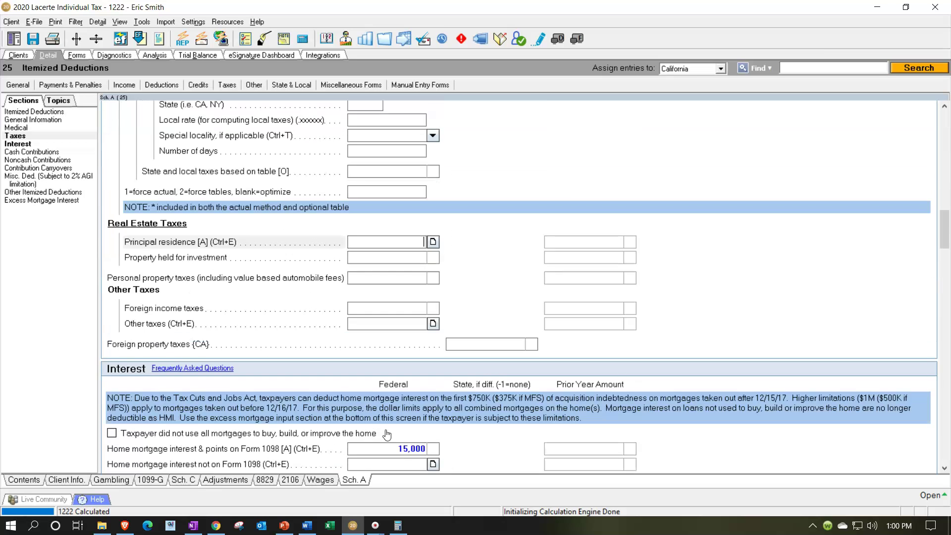
{"action": "left_click", "coordinate": [397, 256]}
{"action": "key", "text": "Delete"}
{"action": "key", "text": "Tab"}
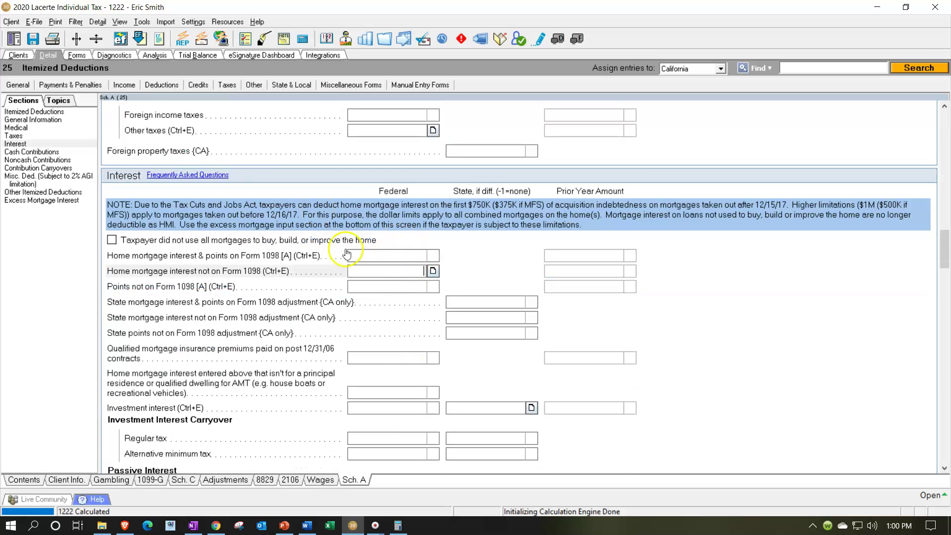
Step: Review the real estate taxes, mortgage interest and total itemized deductions on the Schedule A form
{"action": "left_click", "coordinate": [77, 56]}
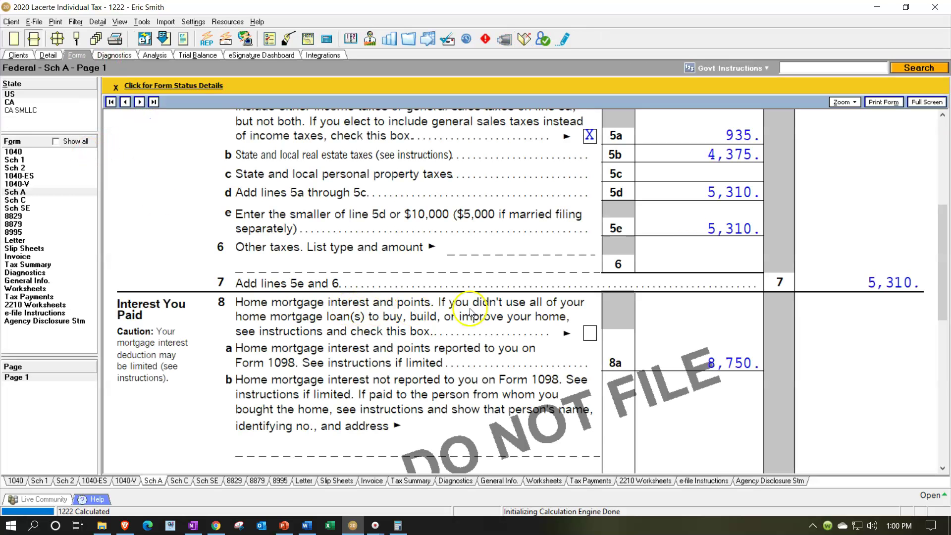
{"action": "scroll", "coordinate": [472, 308], "scroll_direction": "up", "scroll_amount": 5}
{"action": "scroll", "coordinate": [498, 330], "scroll_direction": "down", "scroll_amount": 1}
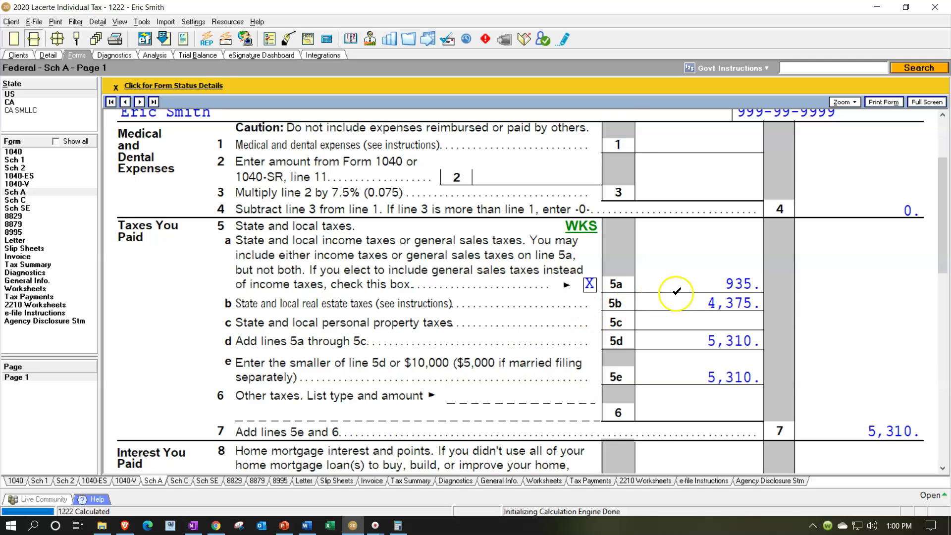
{"action": "scroll", "coordinate": [678, 293], "scroll_direction": "down", "scroll_amount": 9}
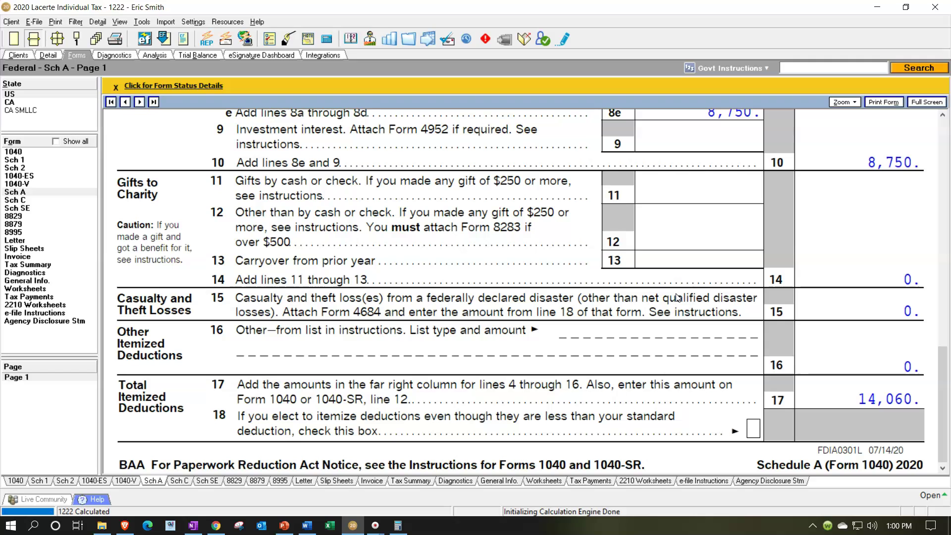
Step: Open Form 8829 and check the business portion of mortgage interest and property taxes by calculating 22500 × .4167
{"action": "left_click", "coordinate": [28, 216]}
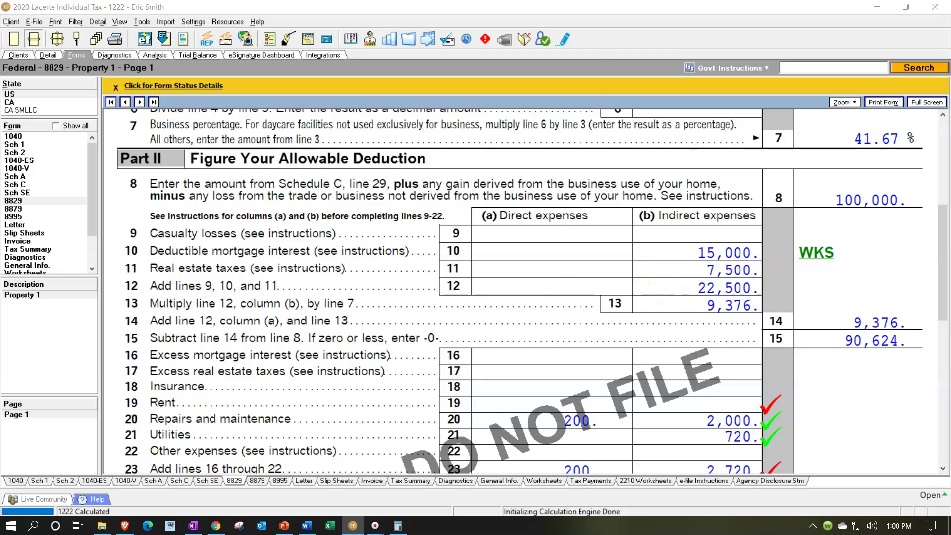
{"action": "left_click", "coordinate": [398, 525]}
{"action": "left_click_drag", "start_coordinate": [399, 111], "coordinate": [366, 168]}
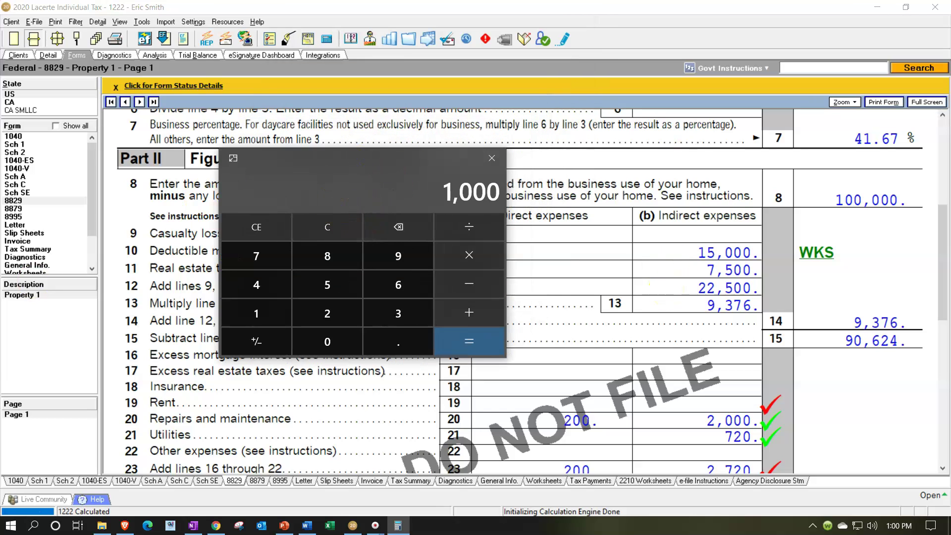
{"action": "type", "text": "22500"}
{"action": "type", "text": "*.4167"}
{"action": "key", "text": "Return"}
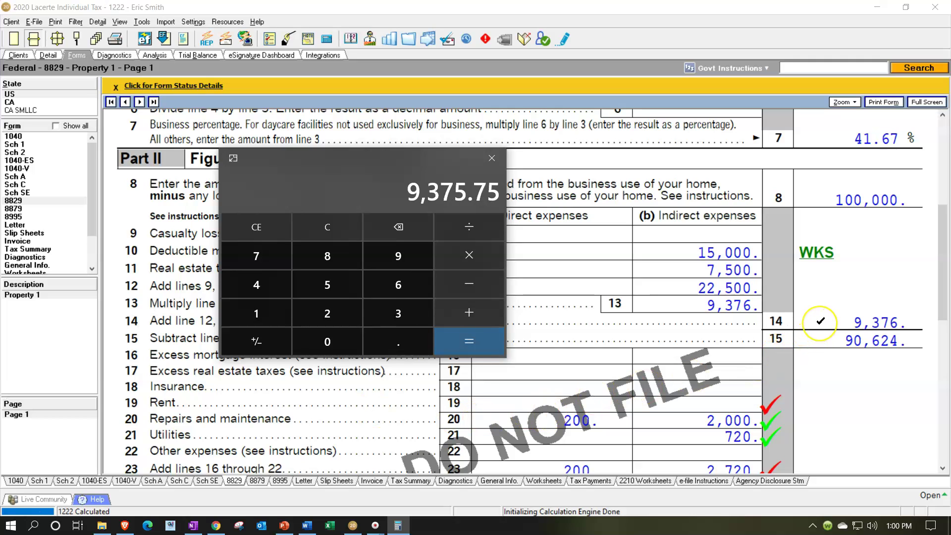
Step: Move the calculator aside and review Form 8829's operating expenses and allowable expenses through line 36
{"action": "scroll", "coordinate": [812, 321], "scroll_direction": "down", "scroll_amount": 3}
{"action": "left_click_drag", "start_coordinate": [378, 165], "coordinate": [787, 440]}
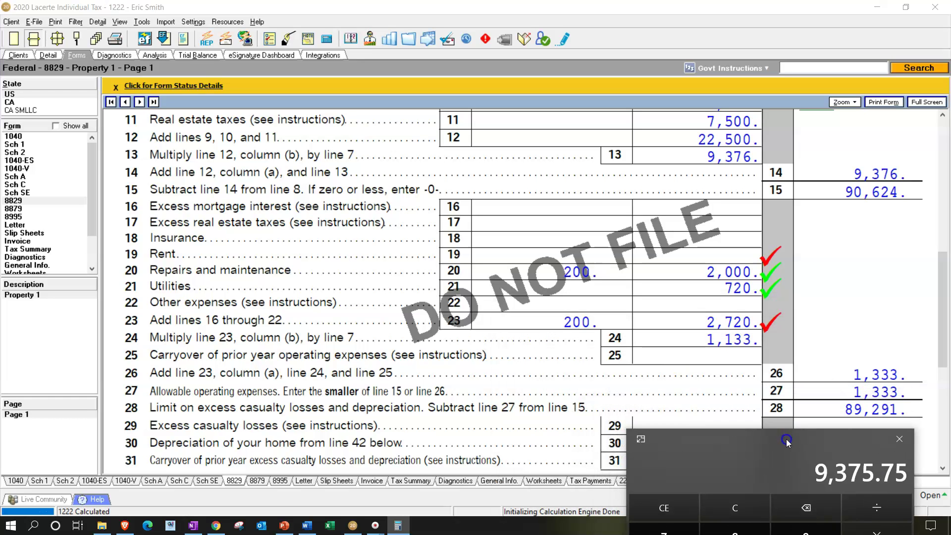
{"action": "left_click", "coordinate": [811, 407]}
{"action": "scroll", "coordinate": [811, 408], "scroll_direction": "down", "scroll_amount": 3}
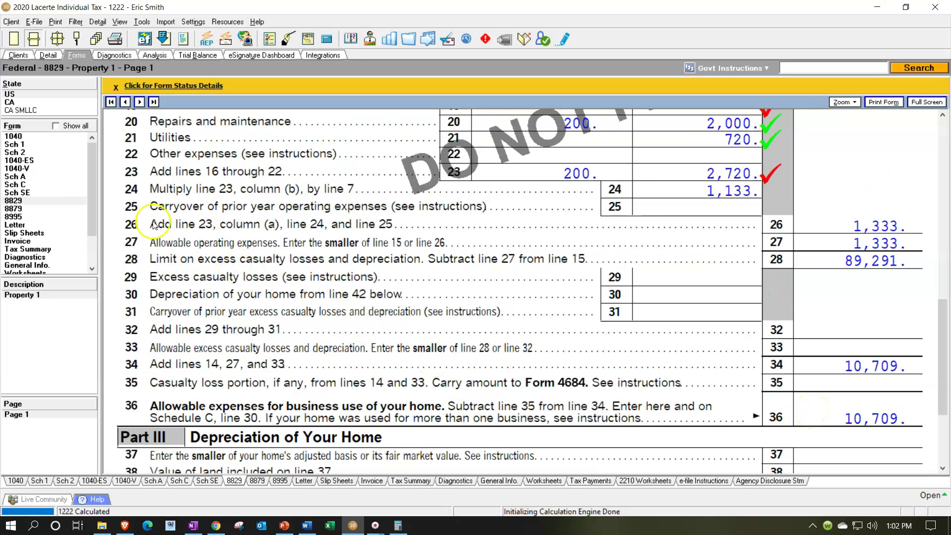
Step: Check the business use of home expense on line 30 and the net profit on line 31 of Schedule C
{"action": "left_click", "coordinate": [28, 185]}
{"action": "scroll", "coordinate": [462, 310], "scroll_direction": "down", "scroll_amount": 5}
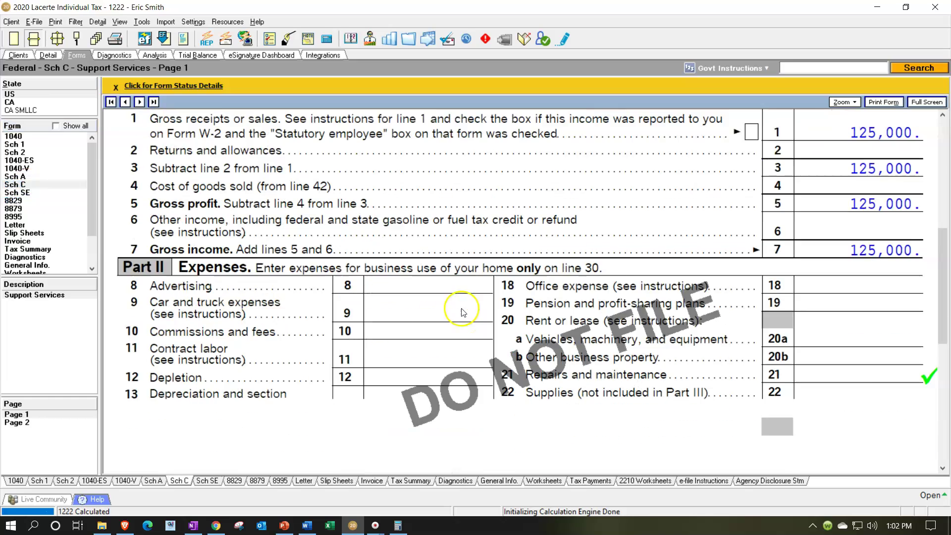
{"action": "scroll", "coordinate": [678, 353], "scroll_direction": "down", "scroll_amount": 3}
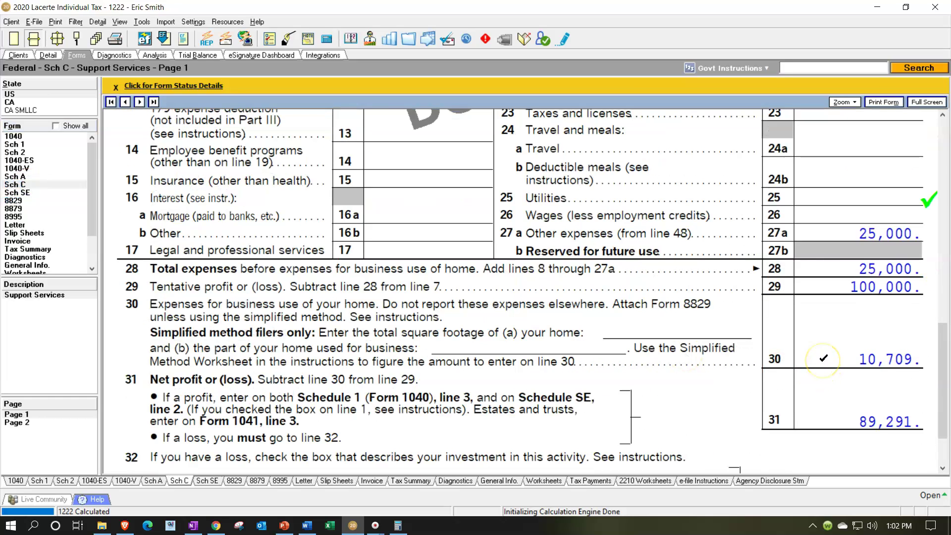
Step: Return to Schedule A and examine the nonbusiness real estate taxes on line 5b and mortgage interest on line 8a
{"action": "left_click", "coordinate": [19, 182]}
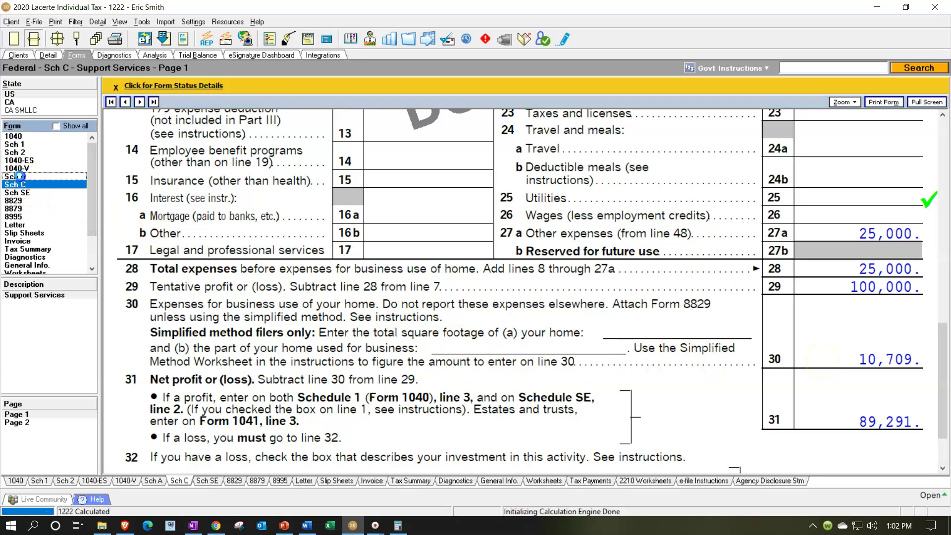
{"action": "left_click", "coordinate": [19, 175]}
{"action": "scroll", "coordinate": [440, 340], "scroll_direction": "up", "scroll_amount": 6}
{"action": "scroll", "coordinate": [444, 345], "scroll_direction": "down", "scroll_amount": 2}
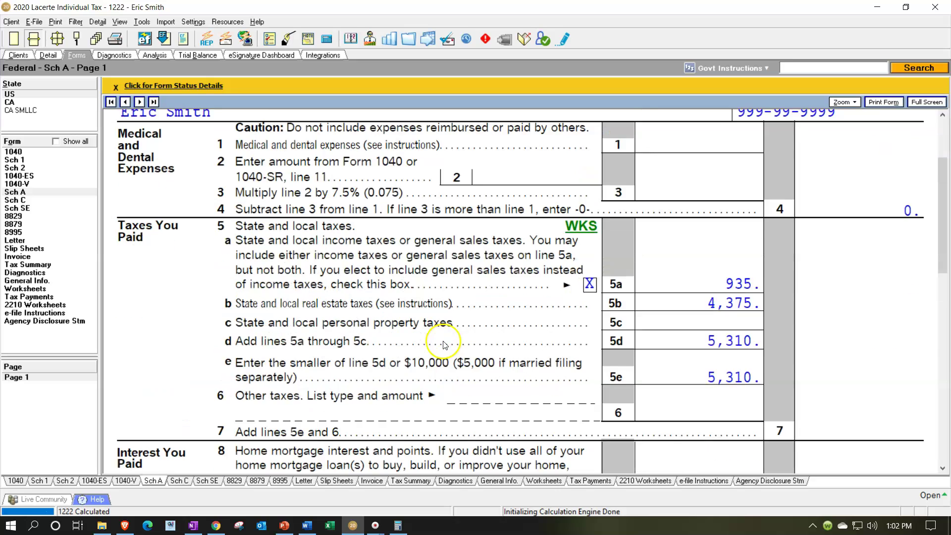
{"action": "scroll", "coordinate": [444, 345], "scroll_direction": "down", "scroll_amount": 2}
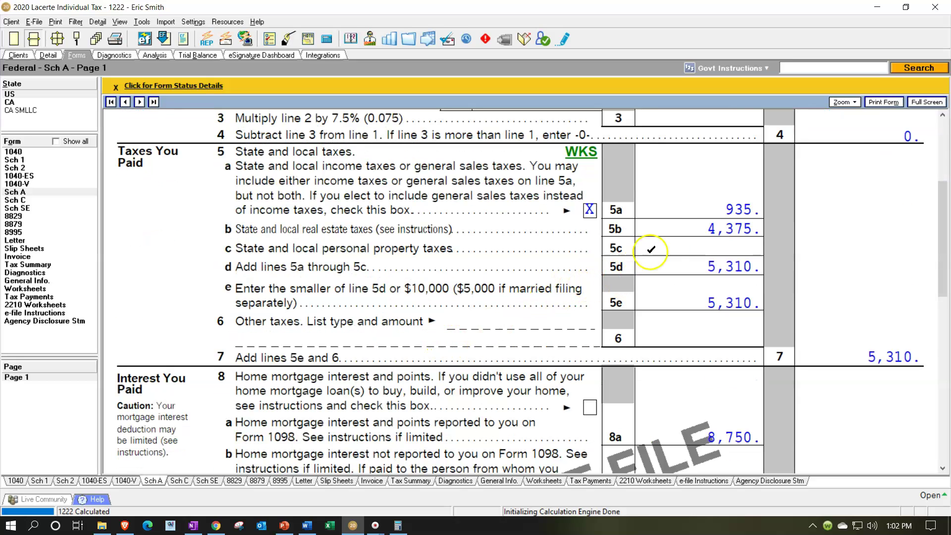
{"action": "scroll", "coordinate": [675, 233], "scroll_direction": "down", "scroll_amount": 2}
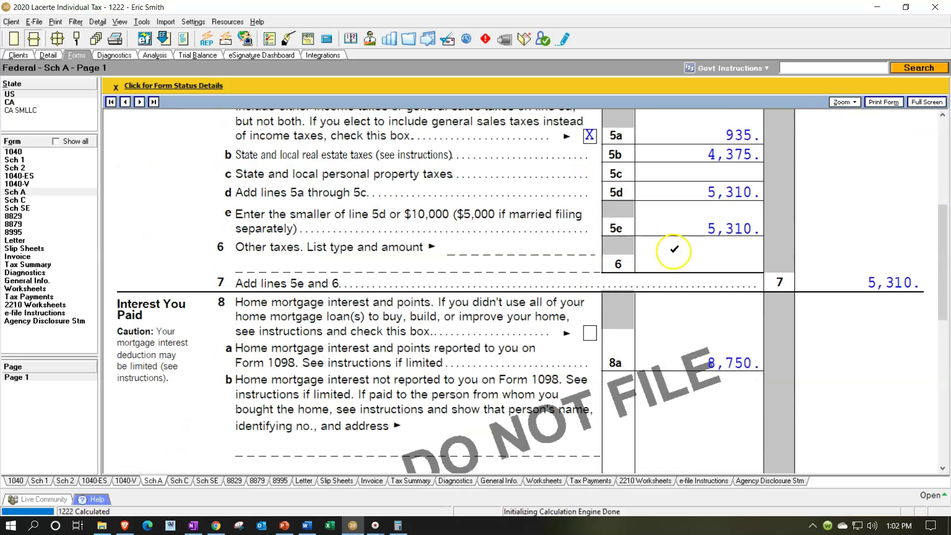
Step: Trace the input sources of Schedule A line 8a and inspect the Home Mtg (Not Entered Elsewhere) input
{"action": "right_click", "coordinate": [687, 353]}
{"action": "left_click", "coordinate": [709, 361]}
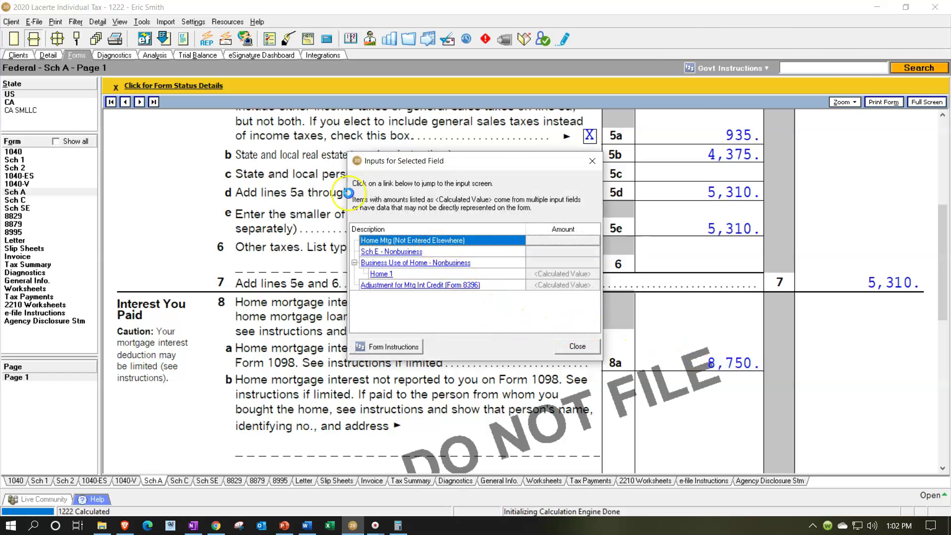
{"action": "left_click", "coordinate": [436, 240]}
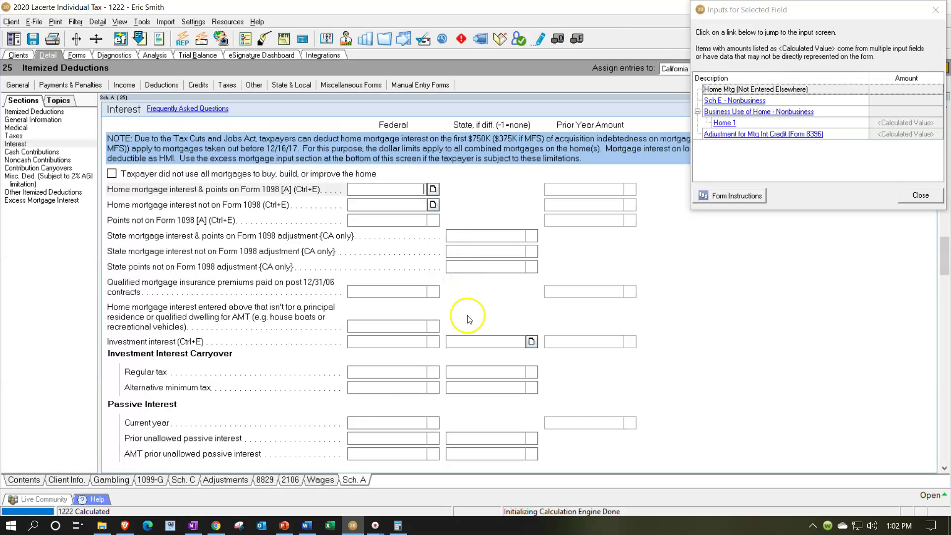
{"action": "left_click", "coordinate": [938, 10]}
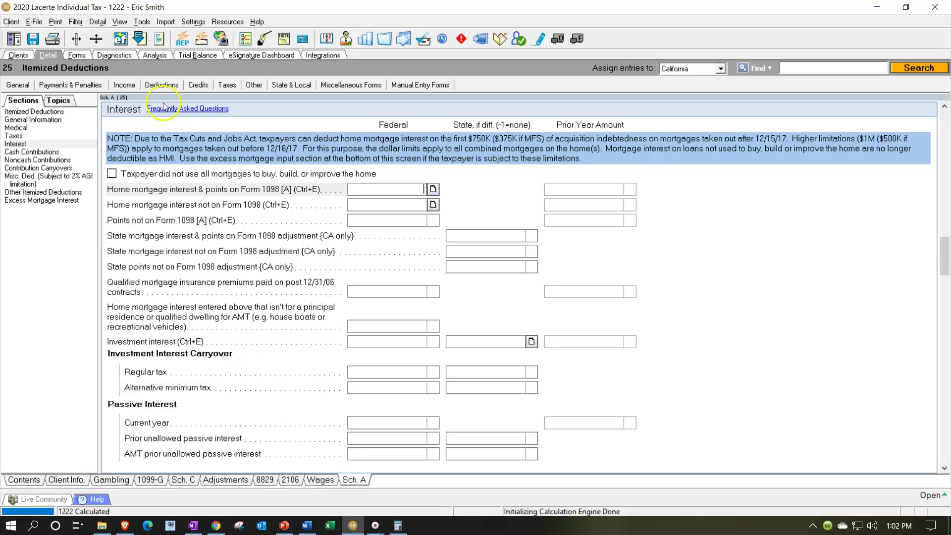
Step: Go back to the forms and review the indirect mortgage interest and real estate taxes on Form 8829
{"action": "left_click", "coordinate": [77, 55]}
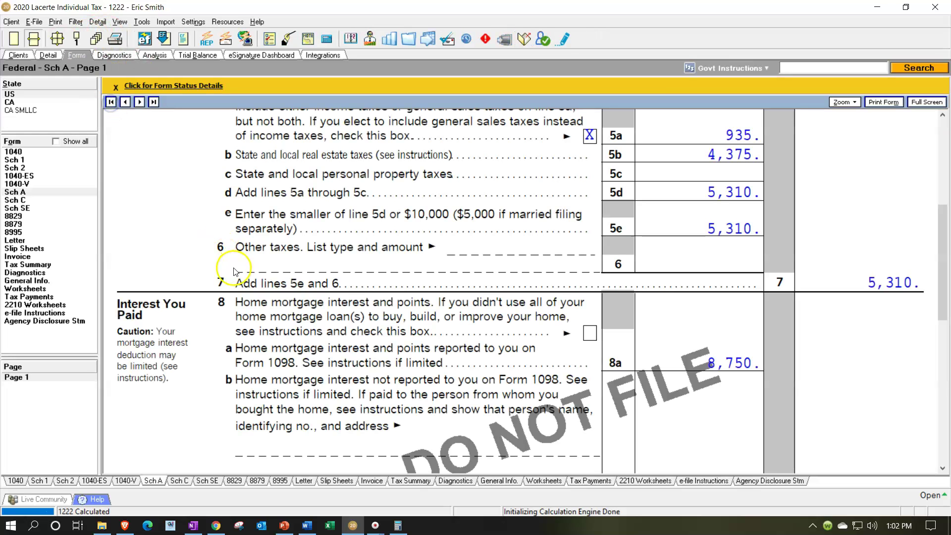
{"action": "left_click", "coordinate": [20, 216]}
{"action": "scroll", "coordinate": [382, 287], "scroll_direction": "down", "scroll_amount": 2}
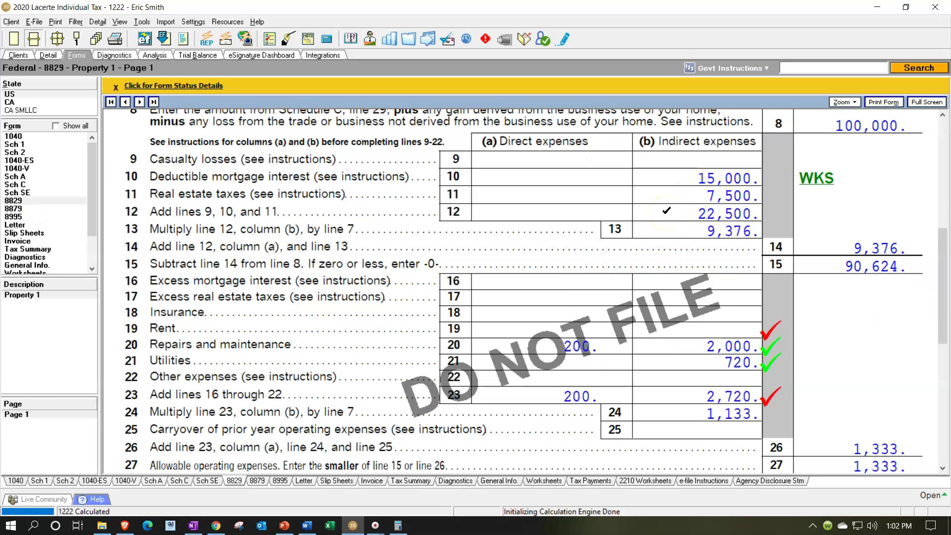
Step: Calculate the business share of the mortgage interest as 15,000 times .4167, and subtract 15,000 to find the personal share
{"action": "key", "text": "alt+Tab"}
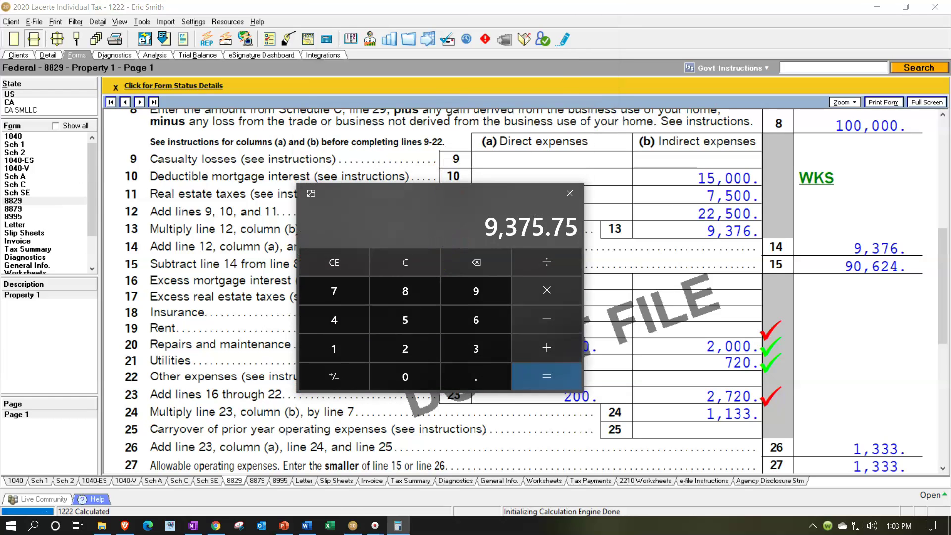
{"action": "type", "text": "150000"}
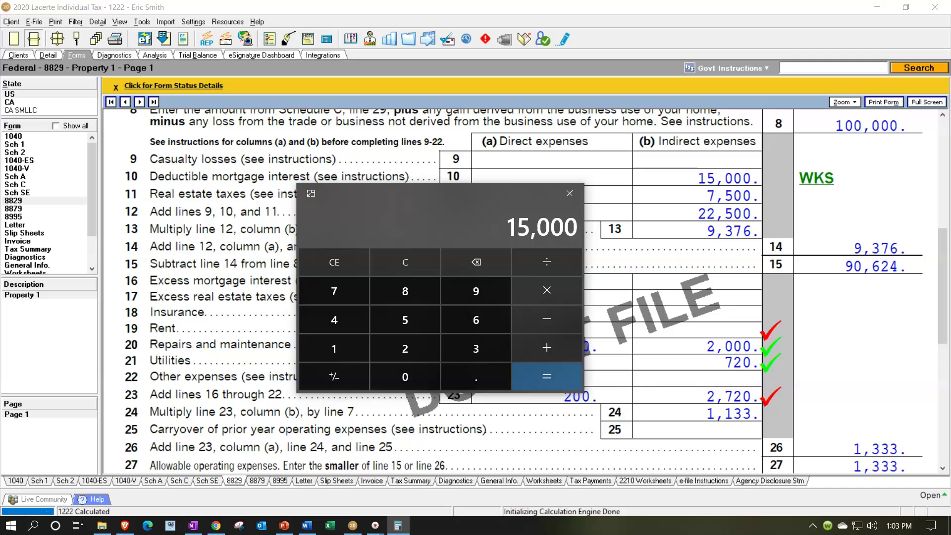
{"action": "scroll", "coordinate": [686, 219], "scroll_direction": "up", "scroll_amount": 3}
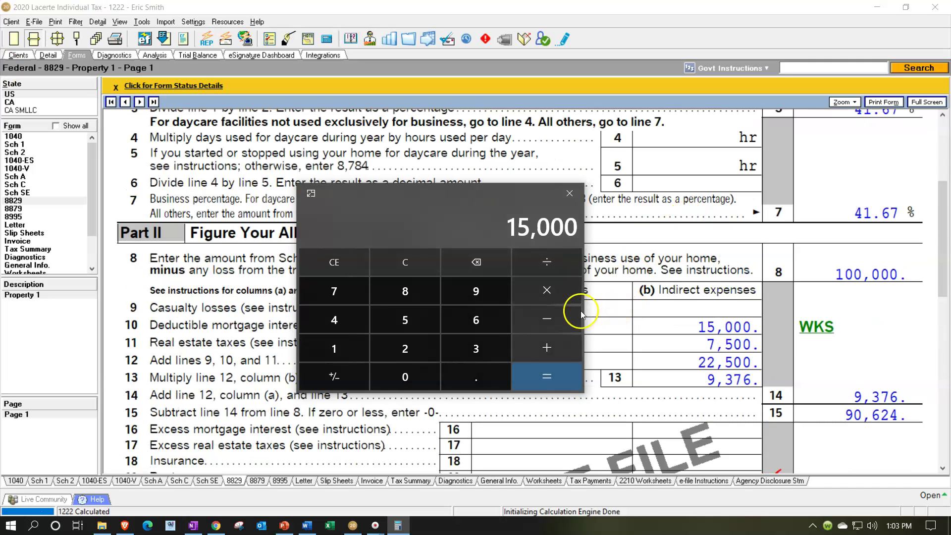
{"action": "type", "text": ".4167"}
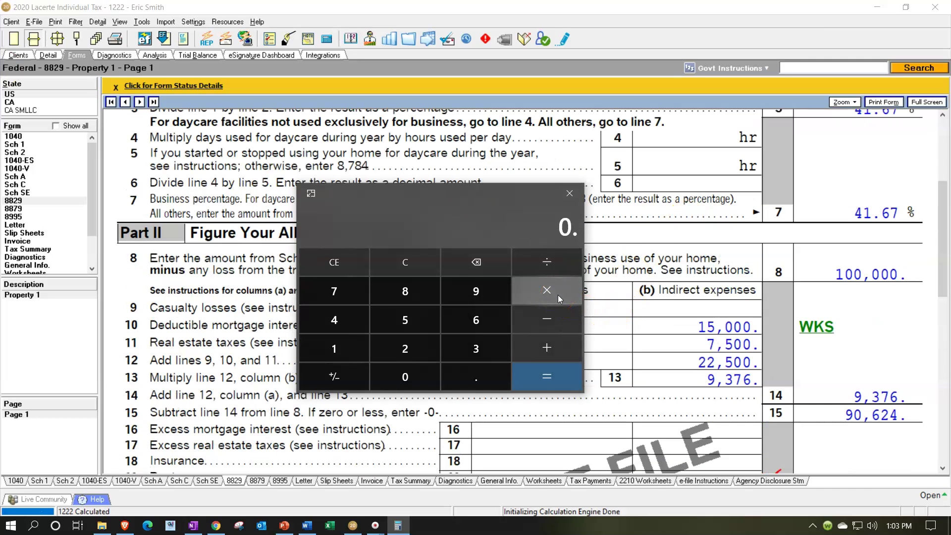
{"action": "key", "text": "Return"}
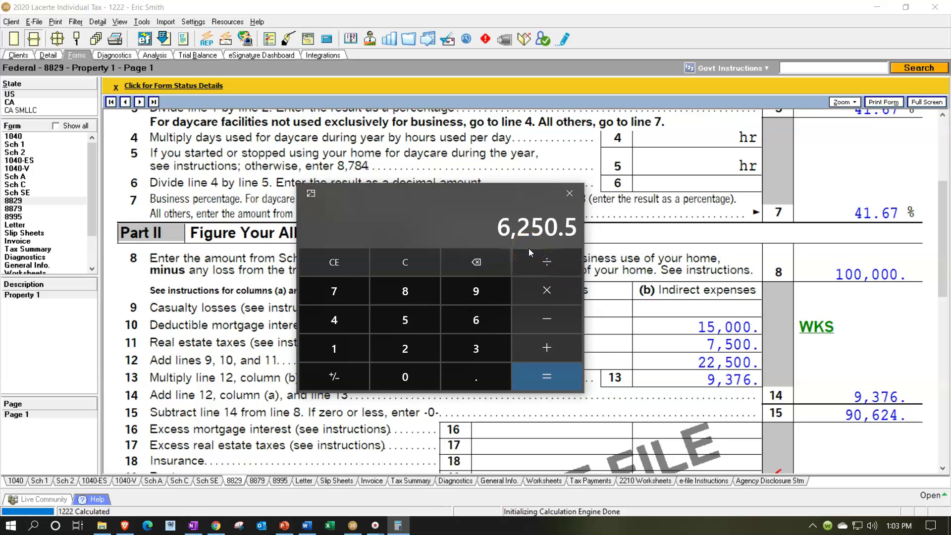
{"action": "type", "text": "-1500"}
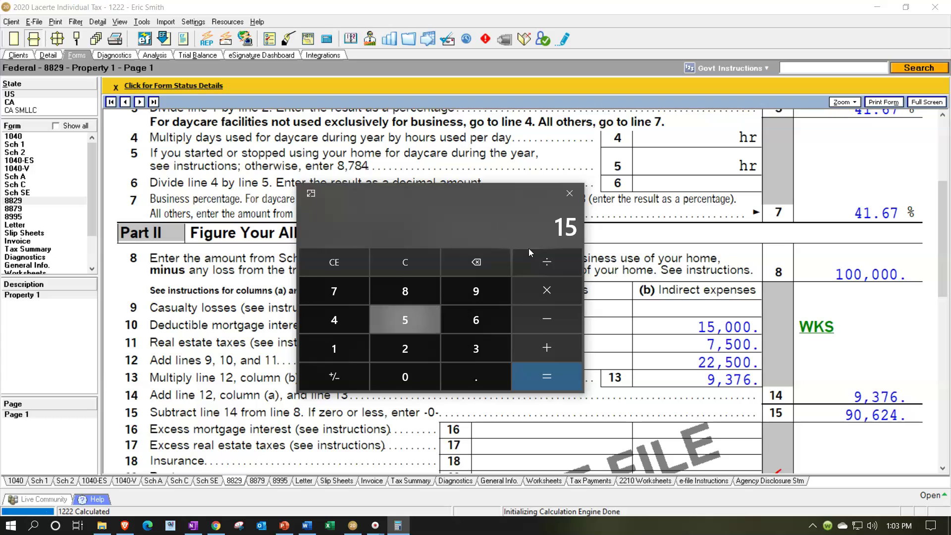
{"action": "type", "text": "0"}
{"action": "key", "text": "Return"}
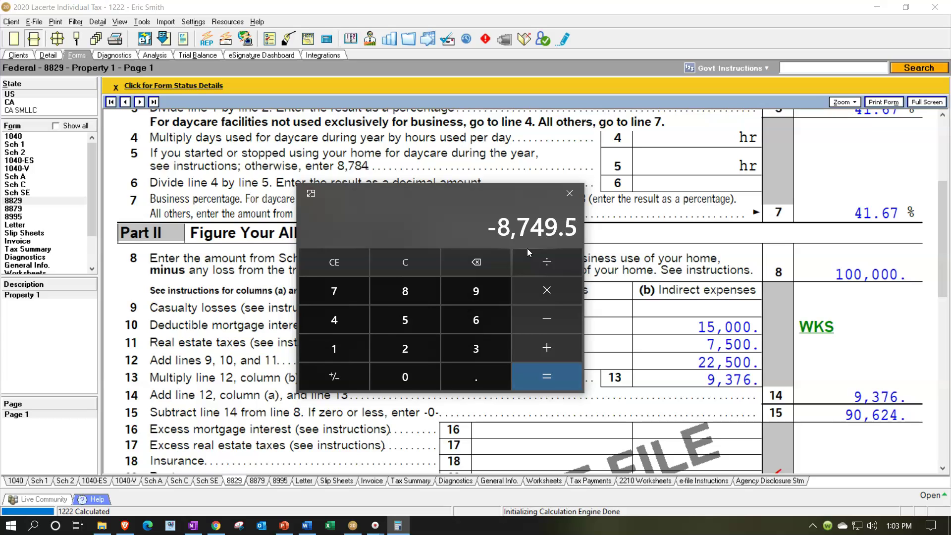
Step: Compare the calculated personal share of mortgage interest with line 8a of Schedule A
{"action": "key", "text": "alt+Tab"}
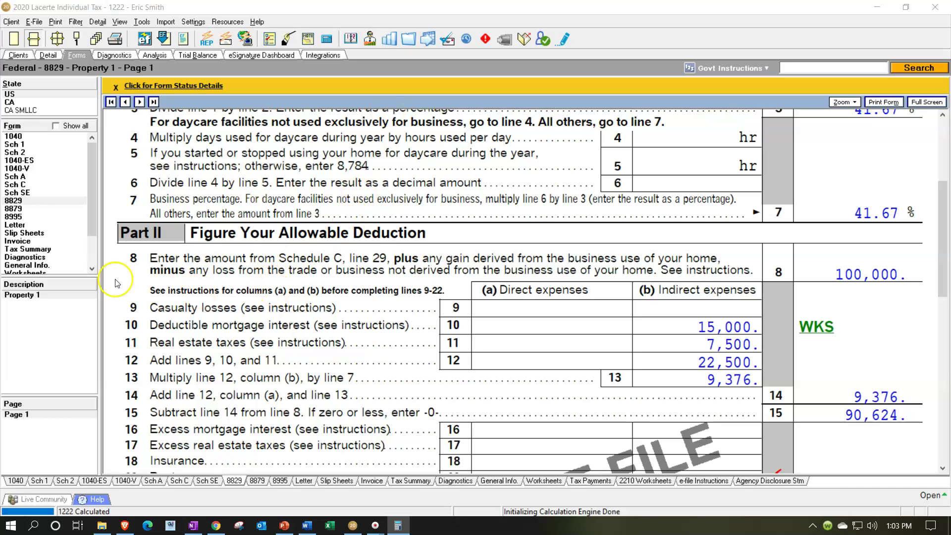
{"action": "left_click", "coordinate": [15, 176]}
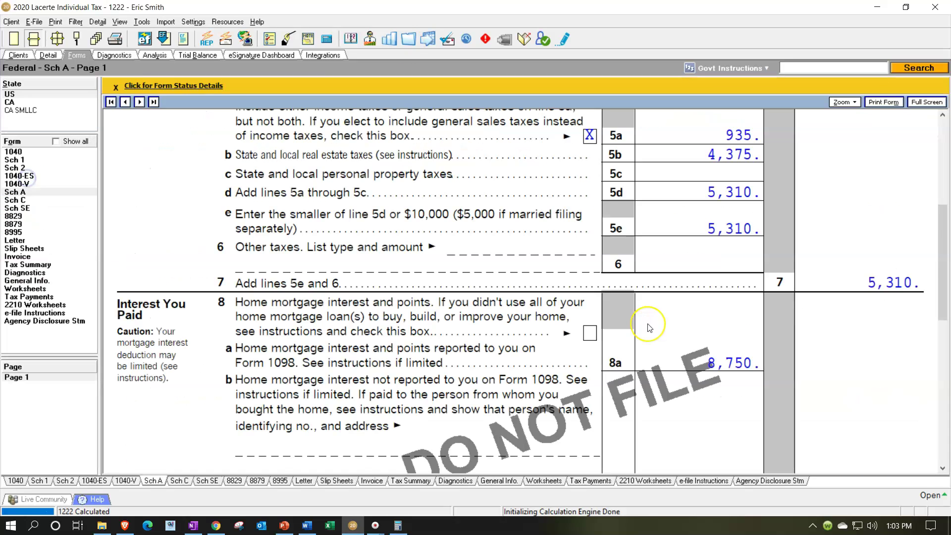
{"action": "scroll", "coordinate": [649, 328], "scroll_direction": "up", "scroll_amount": 3}
{"action": "scroll", "coordinate": [650, 328], "scroll_direction": "down", "scroll_amount": 6}
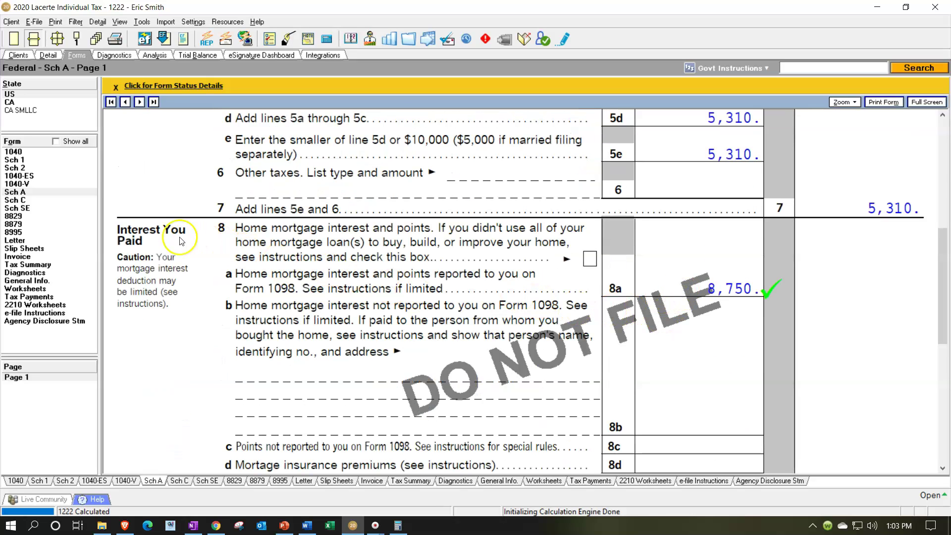
Step: From Form 8829, calculate the business share of real estate taxes as 7,500 times .4167, and subtract 7,500 for the personal share
{"action": "left_click", "coordinate": [13, 216]}
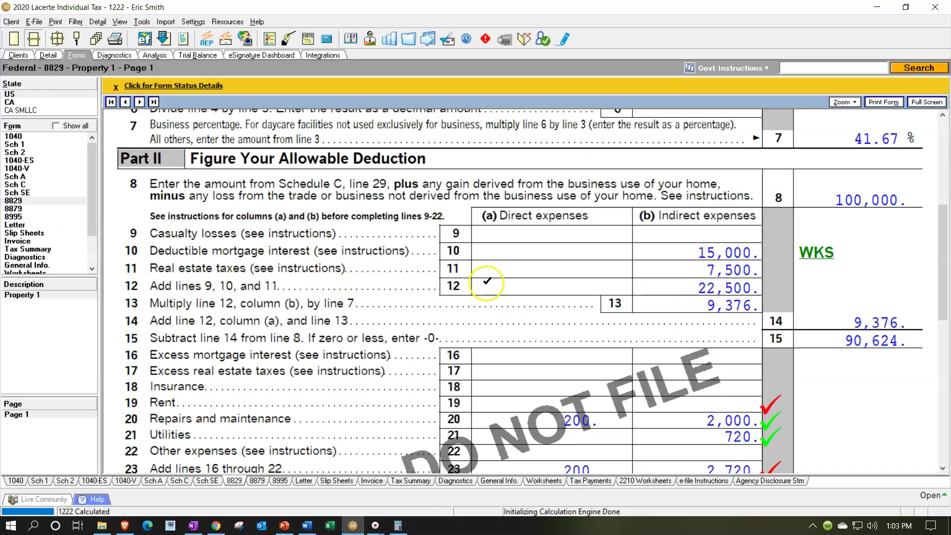
{"action": "left_click", "coordinate": [398, 525]}
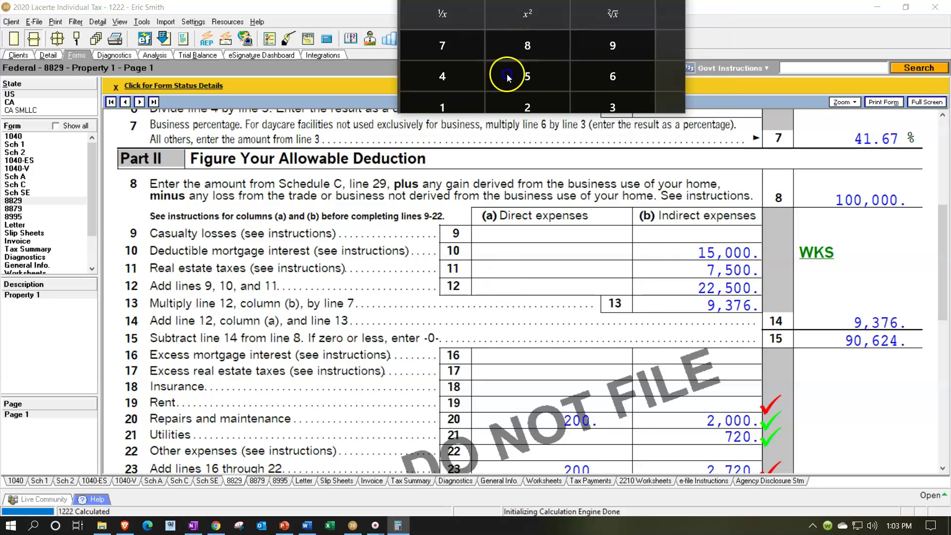
{"action": "left_click", "coordinate": [474, 347]}
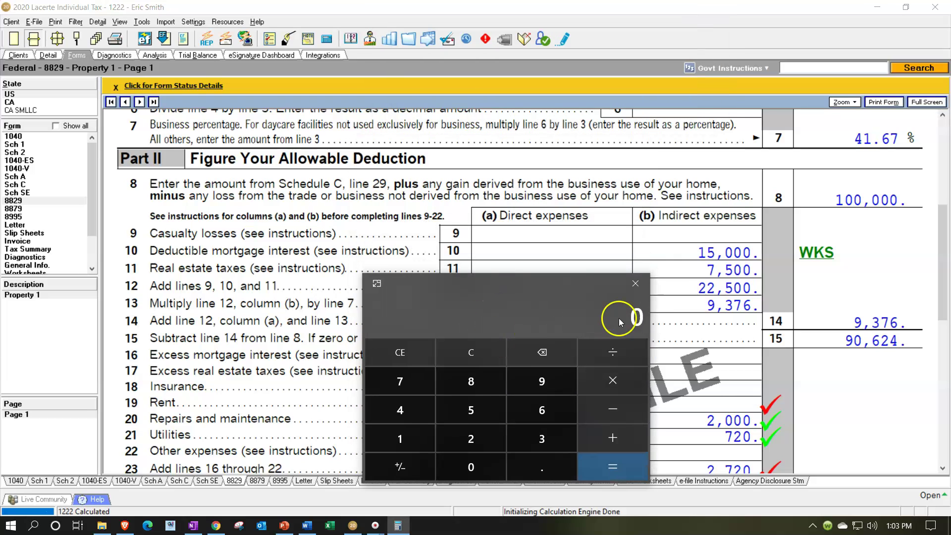
{"action": "type", "text": "7500*."}
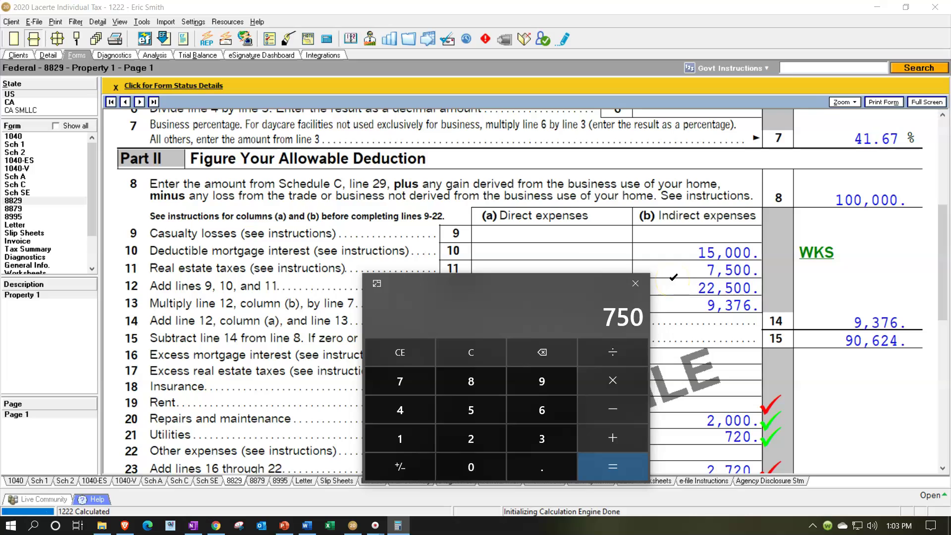
{"action": "type", "text": "4167"}
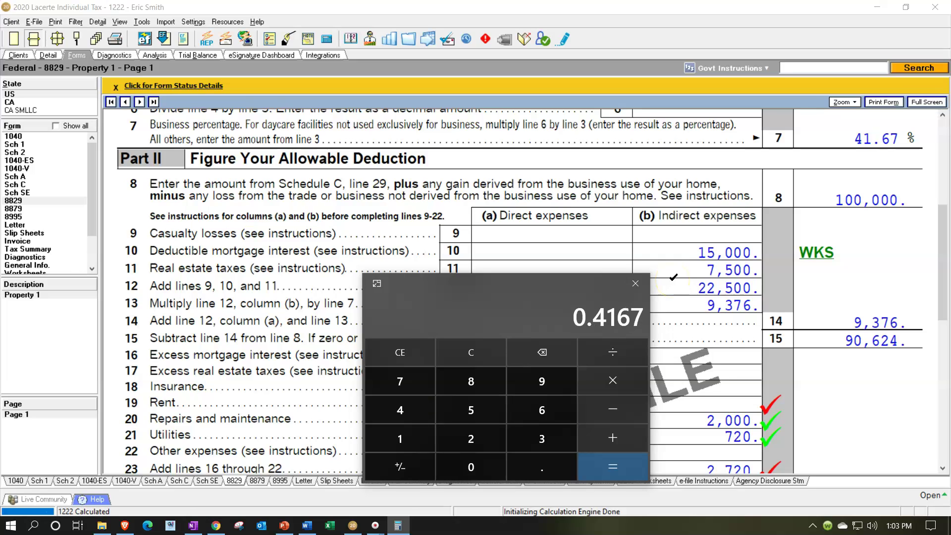
{"action": "key", "text": "Return"}
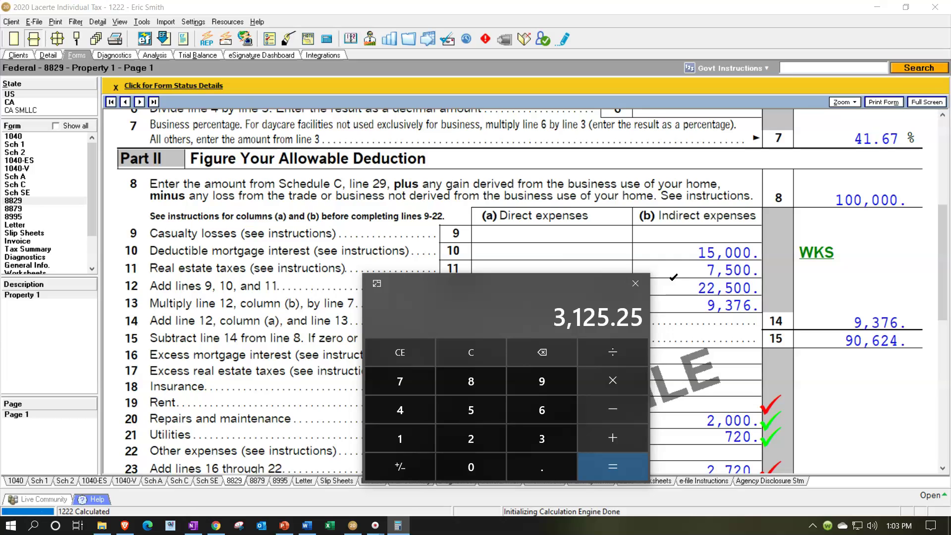
{"action": "type", "text": "-7500"}
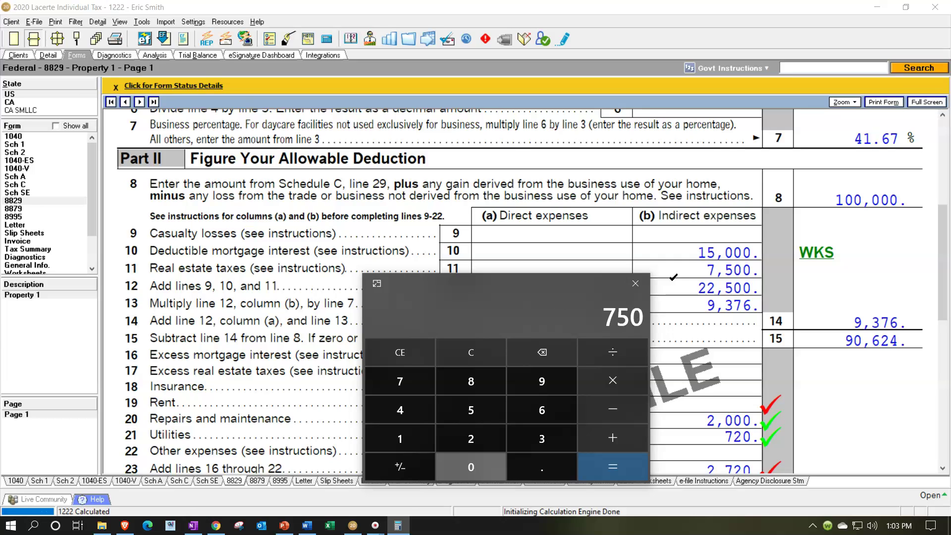
{"action": "key", "text": "Return"}
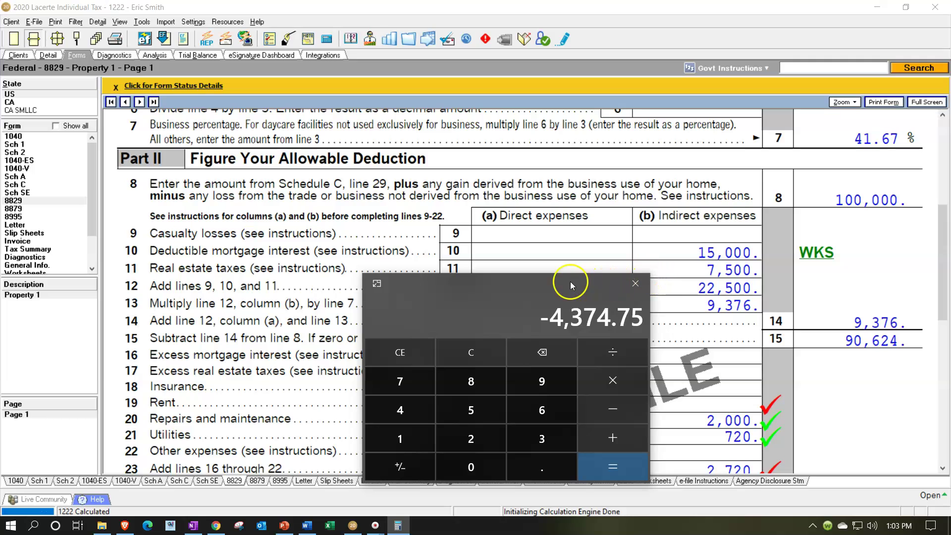
Step: Close the calculator and compare the personal share of real estate taxes with line 5b of Schedule A
{"action": "left_click", "coordinate": [635, 283]}
{"action": "left_click", "coordinate": [20, 176]}
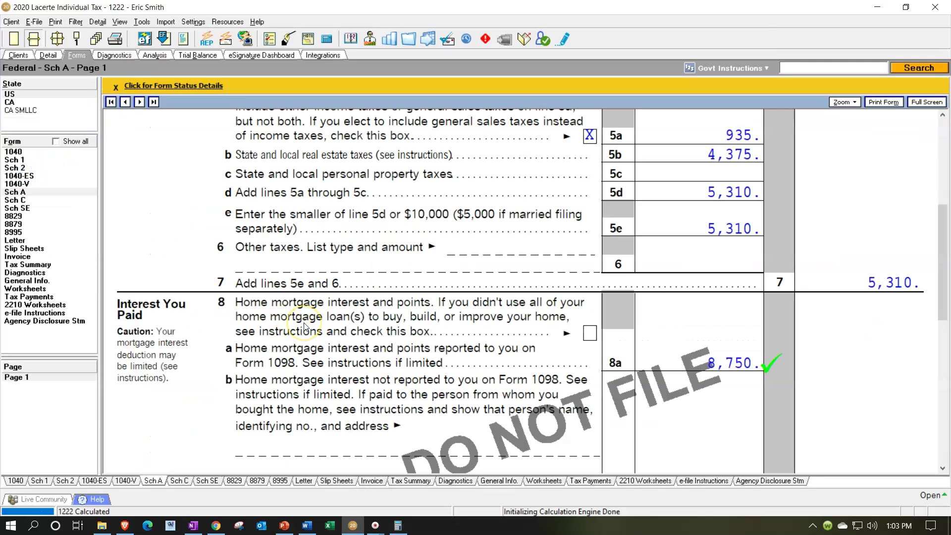
{"action": "scroll", "coordinate": [304, 327], "scroll_direction": "up", "scroll_amount": 3}
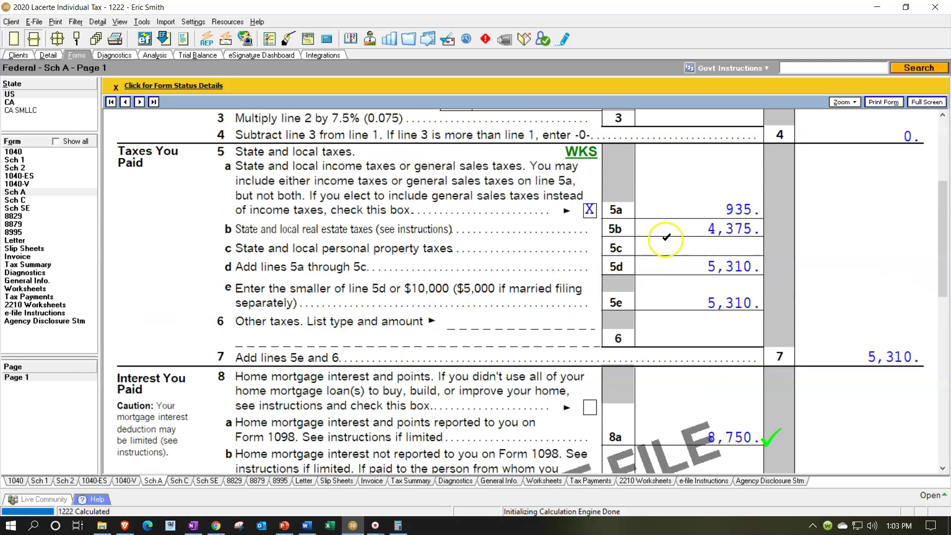
{"action": "left_click", "coordinate": [681, 227]}
Step: Open the Depreciation (4562) input screen and describe the first asset as Home
{"action": "left_click", "coordinate": [51, 55]}
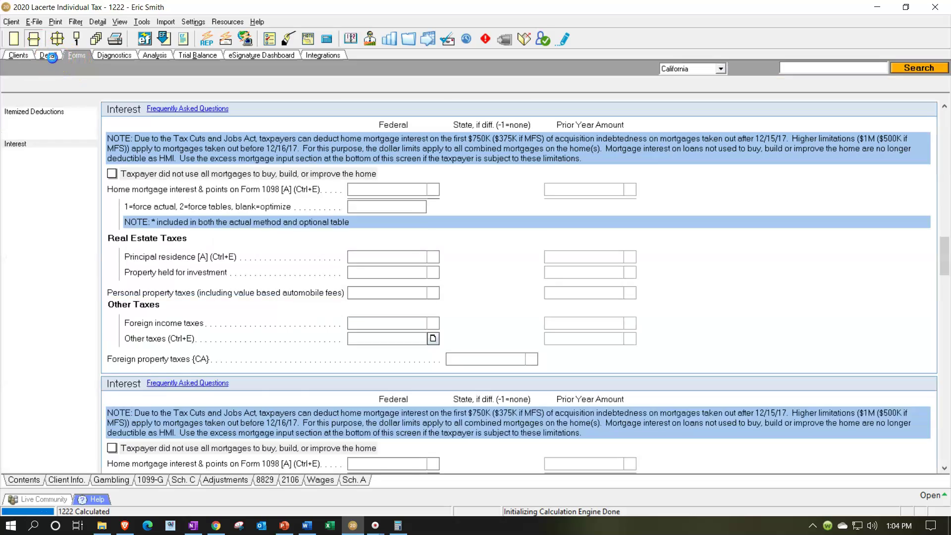
{"action": "left_click", "coordinate": [159, 89]}
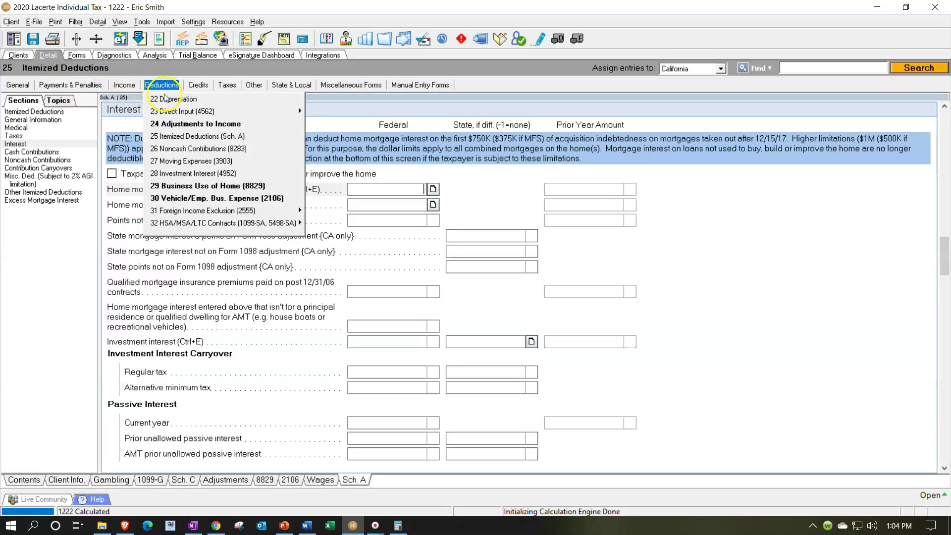
{"action": "left_click", "coordinate": [172, 99]}
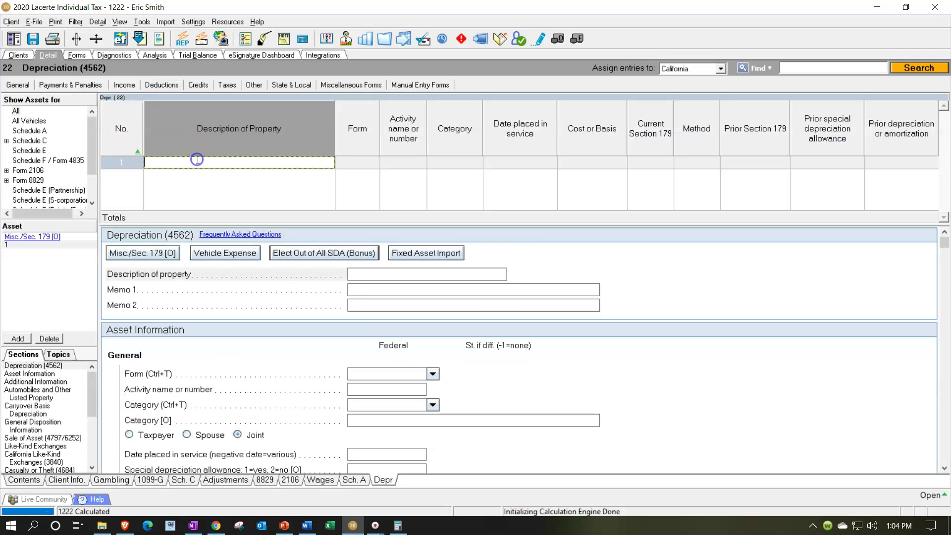
{"action": "type", "text": "Home"}
{"action": "key", "text": "BackSpace"}
{"action": "key", "text": "BackSpace"}
{"action": "key", "text": "BackSpace"}
{"action": "key", "text": "BackSpace"}
{"action": "type", "text": "Home"}
{"action": "key", "text": "Tab"}
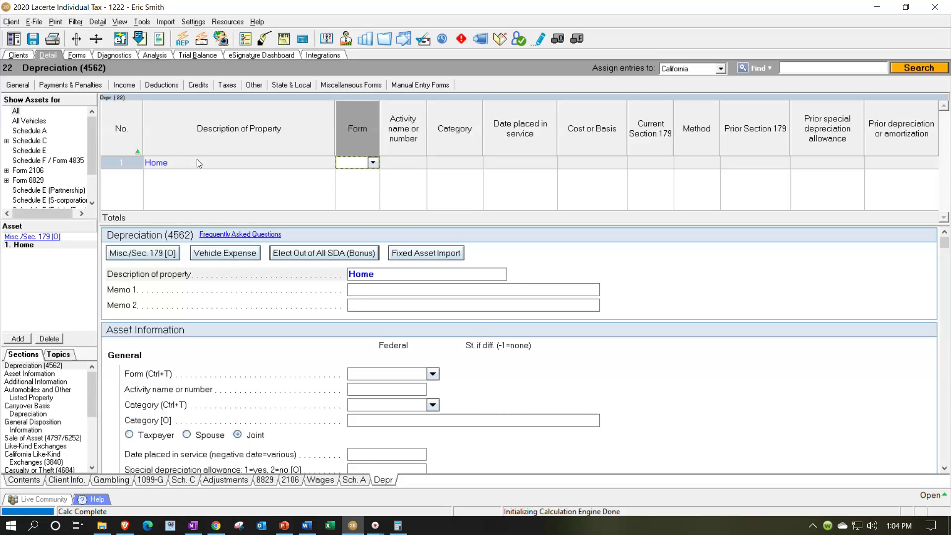
Step: Assign the Home asset to form 10, Business Use of Home, with activity number 1
{"action": "left_click", "coordinate": [372, 163]}
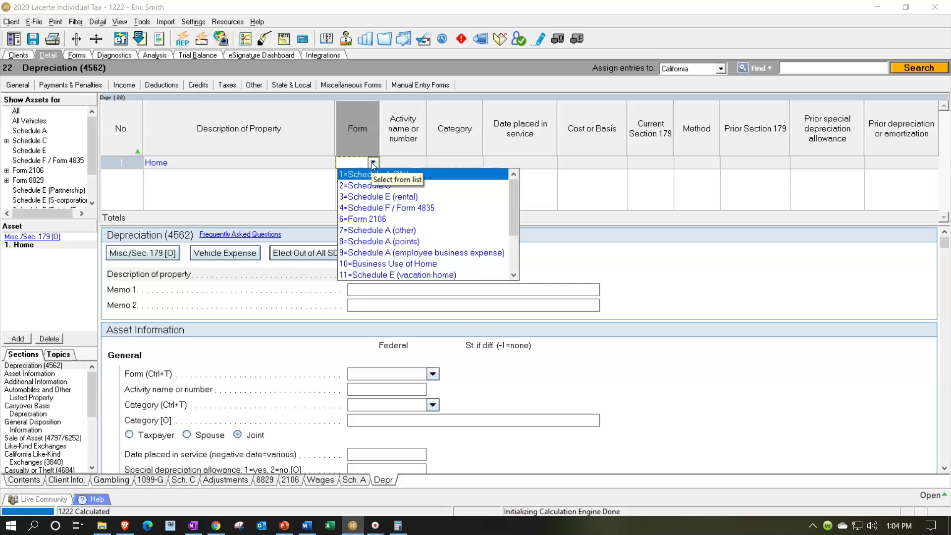
{"action": "left_click", "coordinate": [388, 264]}
{"action": "left_click", "coordinate": [415, 168]}
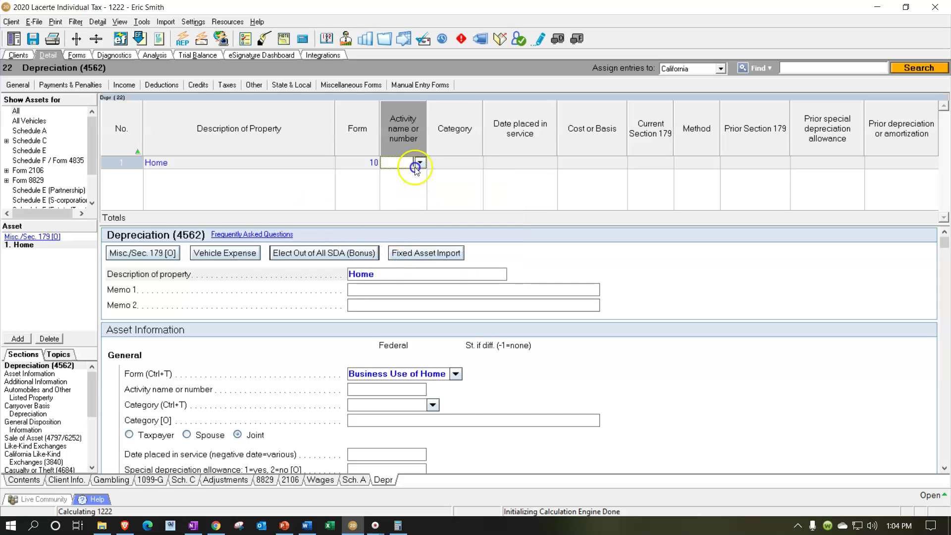
{"action": "left_click", "coordinate": [419, 163]}
{"action": "left_click", "coordinate": [421, 174]}
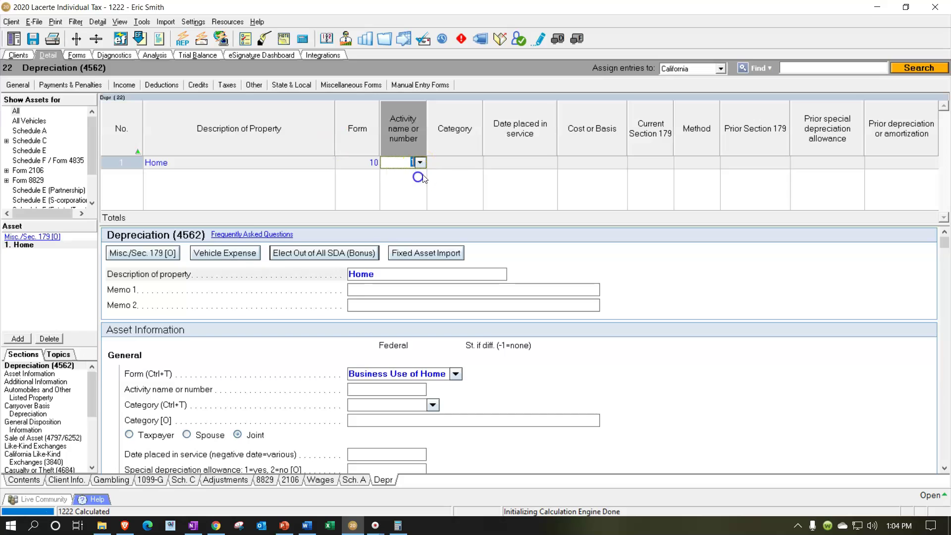
Step: Set the Home asset's category to Buildings and its date placed in service to 1/1/2020
{"action": "left_click", "coordinate": [456, 162]}
{"action": "left_click", "coordinate": [476, 163]}
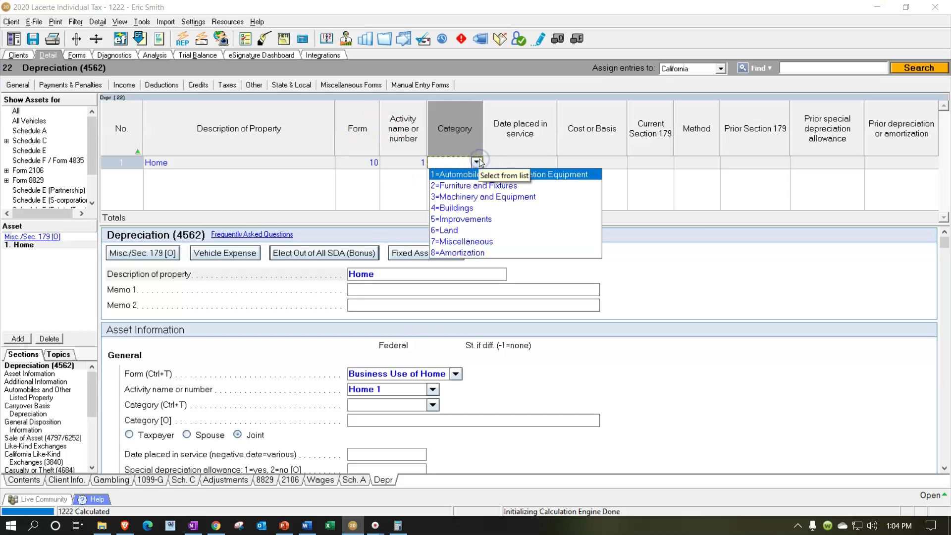
{"action": "left_click", "coordinate": [534, 209]}
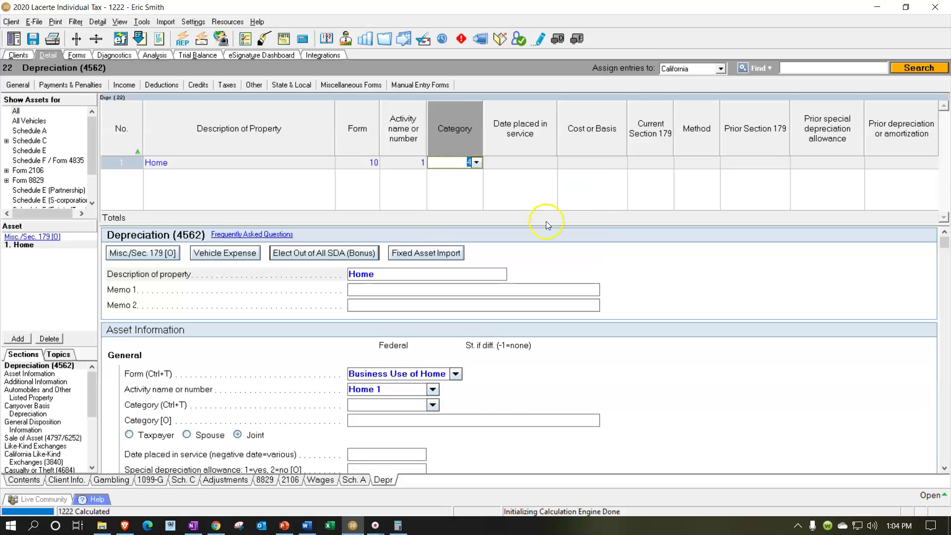
{"action": "key", "text": "Tab"}
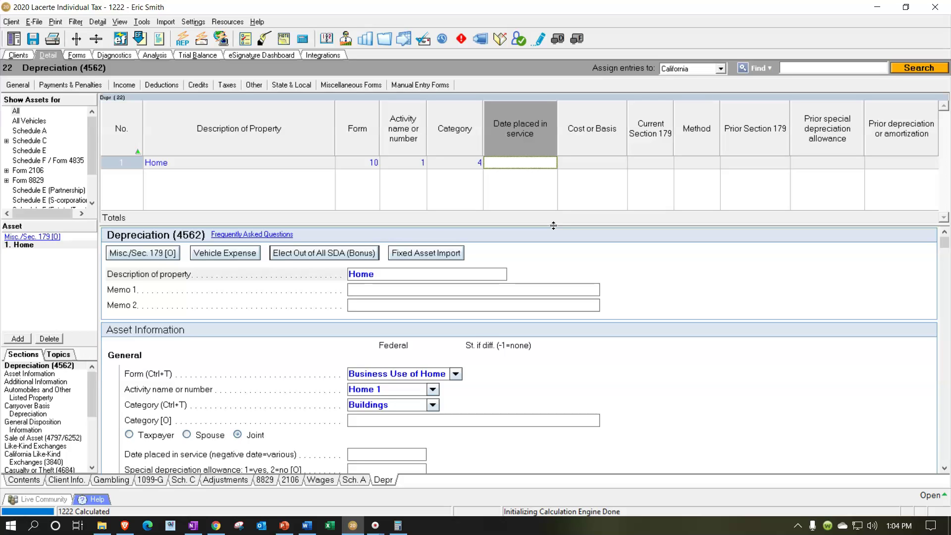
{"action": "type", "text": "1/1/2020"}
{"action": "key", "text": "Tab"}
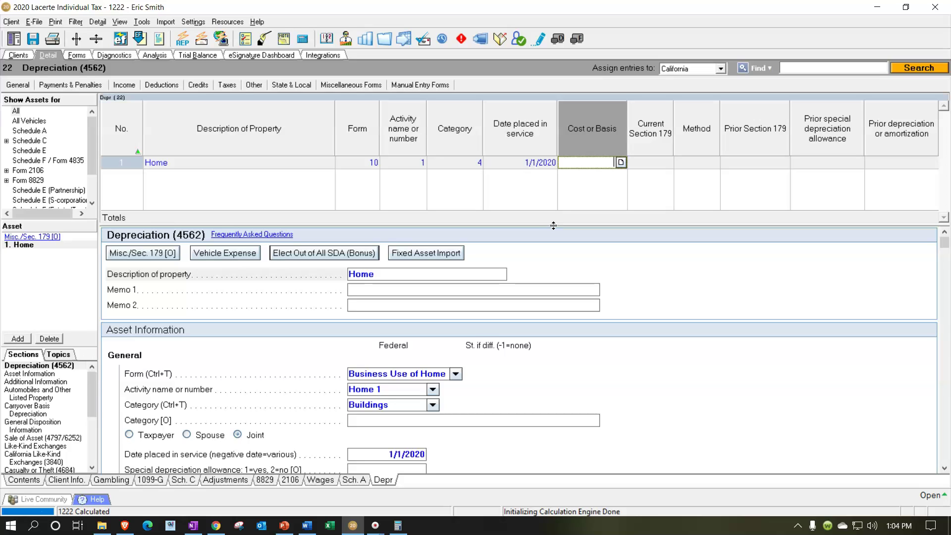
Step: Enter a cost or basis of 200,000 for Home and choose method 85, MACRS 27.5-year SL Residential Rental Building
{"action": "type", "text": "200,000"}
{"action": "key", "text": "Tab"}
{"action": "key", "text": "Tab"}
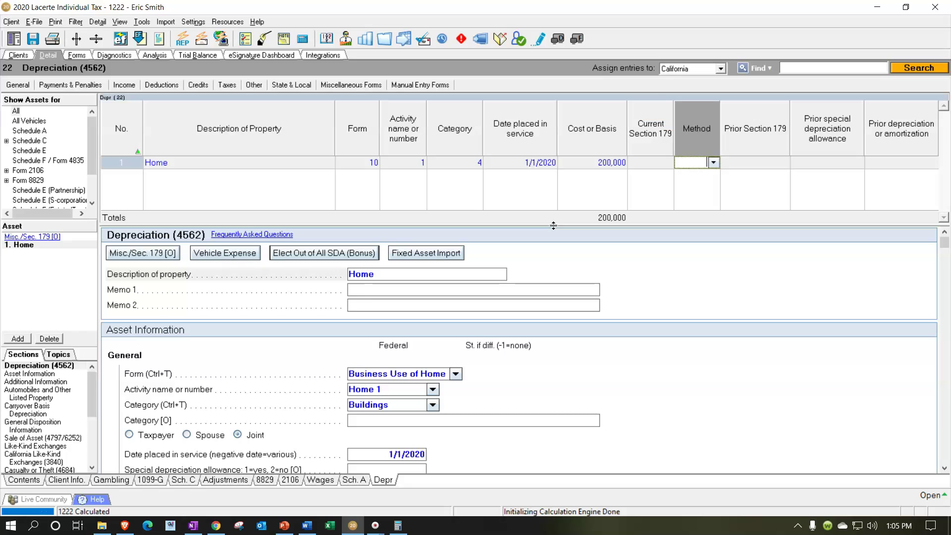
{"action": "left_click", "coordinate": [713, 163]}
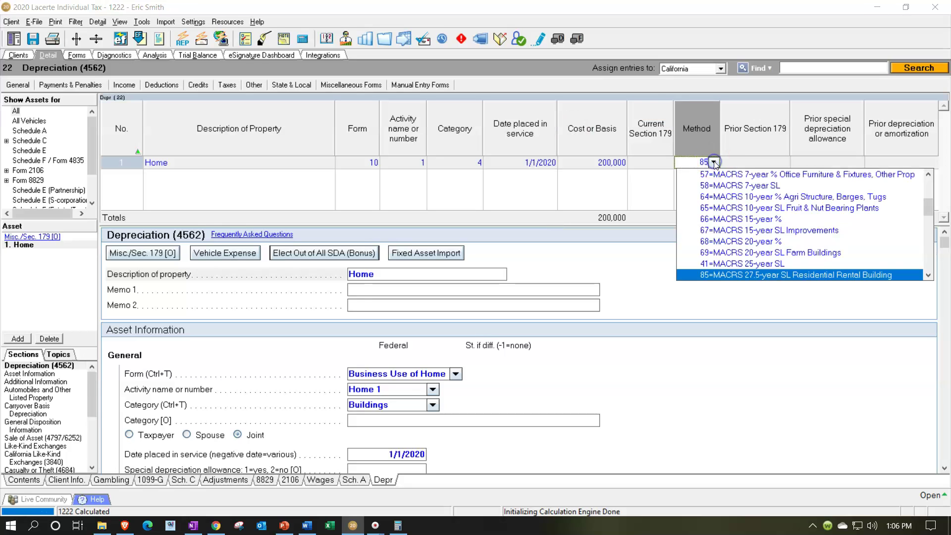
{"action": "left_click", "coordinate": [740, 281]}
{"action": "left_click", "coordinate": [741, 281]}
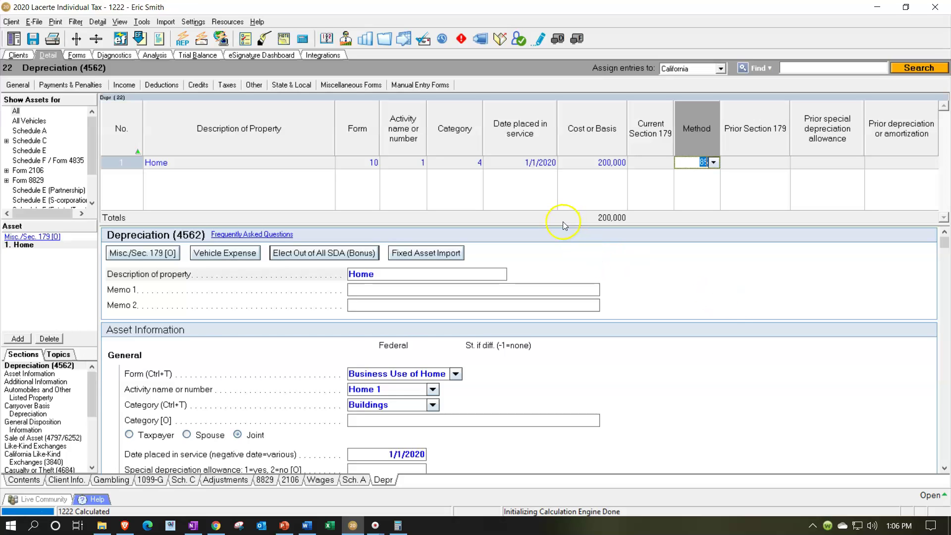
{"action": "key", "text": "Tab"}
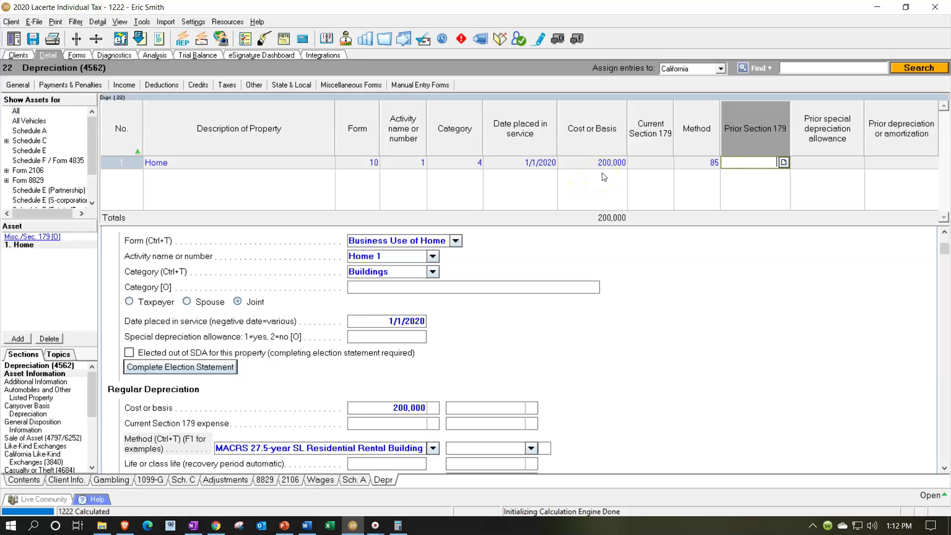
Step: View Form 8829 in the calculated return and check the home depreciation and the direct and indirect expense lines
{"action": "left_click", "coordinate": [86, 55]}
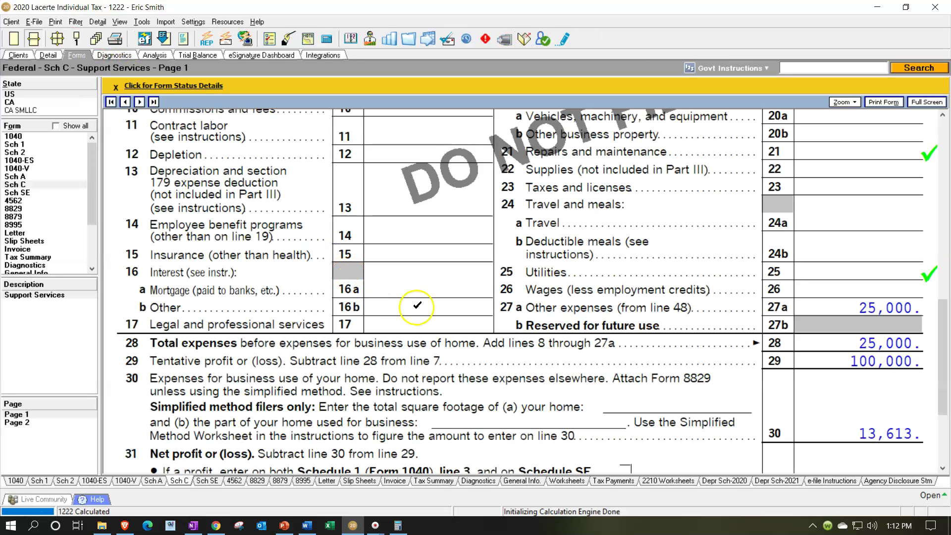
{"action": "left_click", "coordinate": [20, 208]}
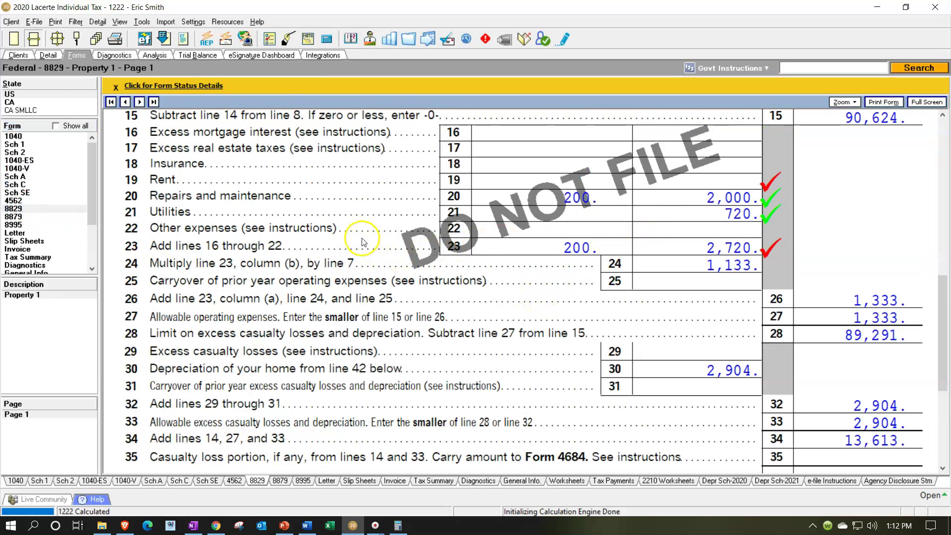
{"action": "scroll", "coordinate": [373, 257], "scroll_direction": "up", "scroll_amount": 3}
{"action": "scroll", "coordinate": [373, 257], "scroll_direction": "up", "scroll_amount": 3}
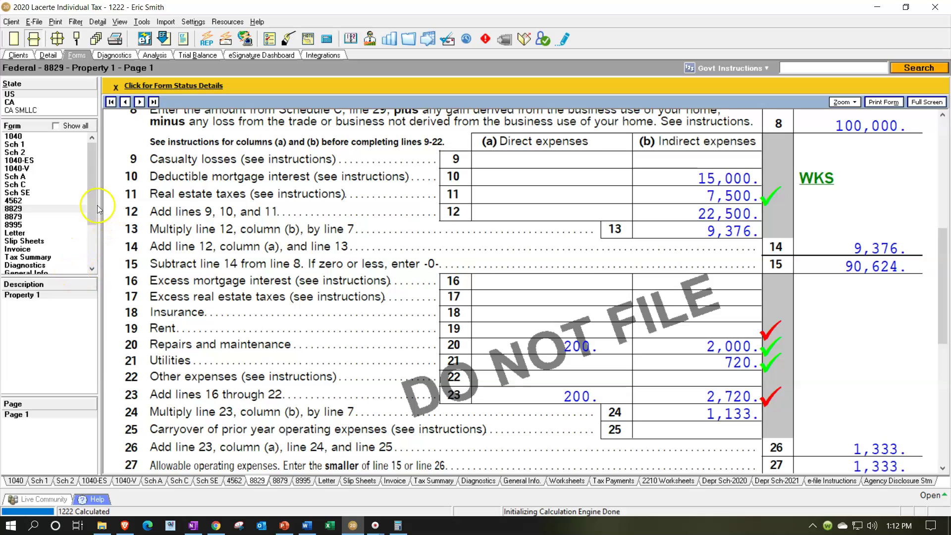
Step: Open the Regular version of the 2020 federal depreciation schedule to examine the Home asset's business percentage, depreciable basis and current depreciation
{"action": "scroll", "coordinate": [74, 208], "scroll_direction": "down", "scroll_amount": 2}
{"action": "left_click", "coordinate": [48, 241]}
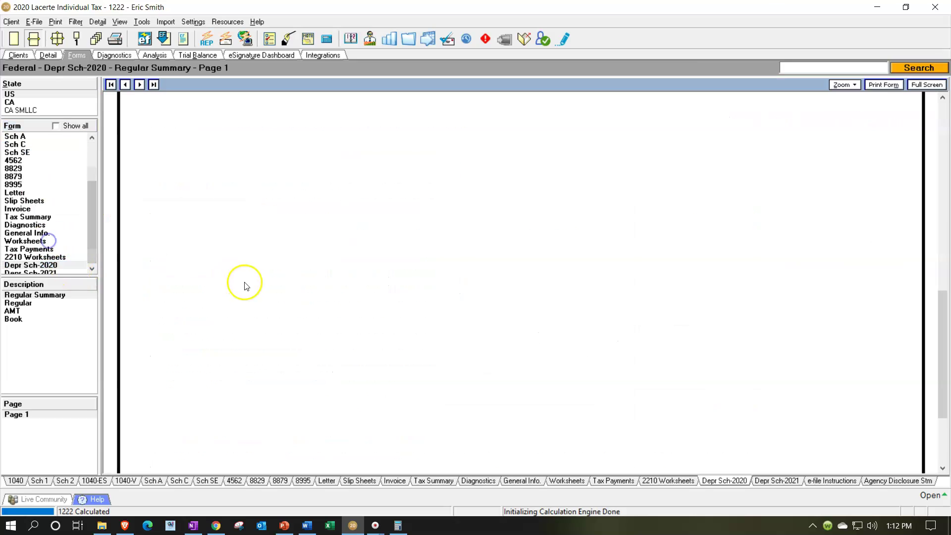
{"action": "left_click", "coordinate": [23, 303]}
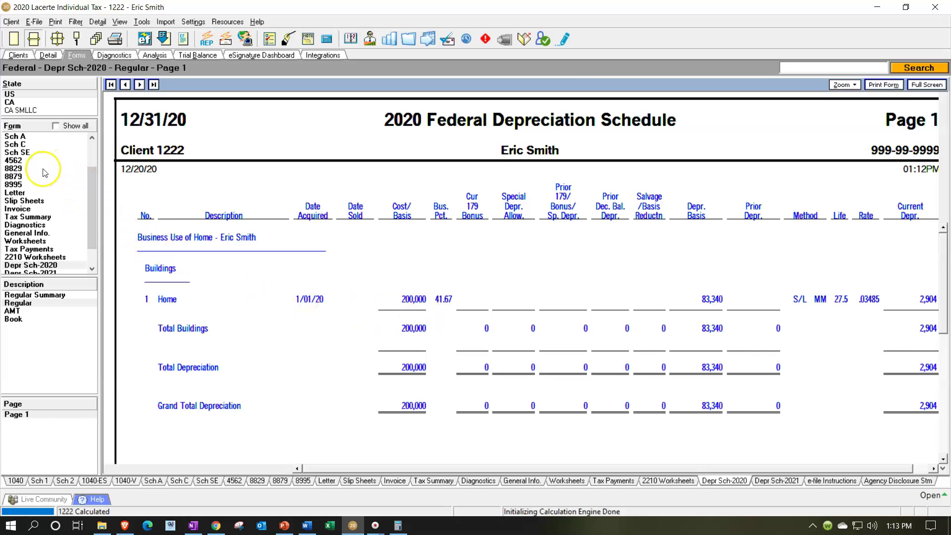
Step: Return to Form 8829 and trace the Part II allowable deduction back to the business percentage on line 7
{"action": "left_click", "coordinate": [20, 169]}
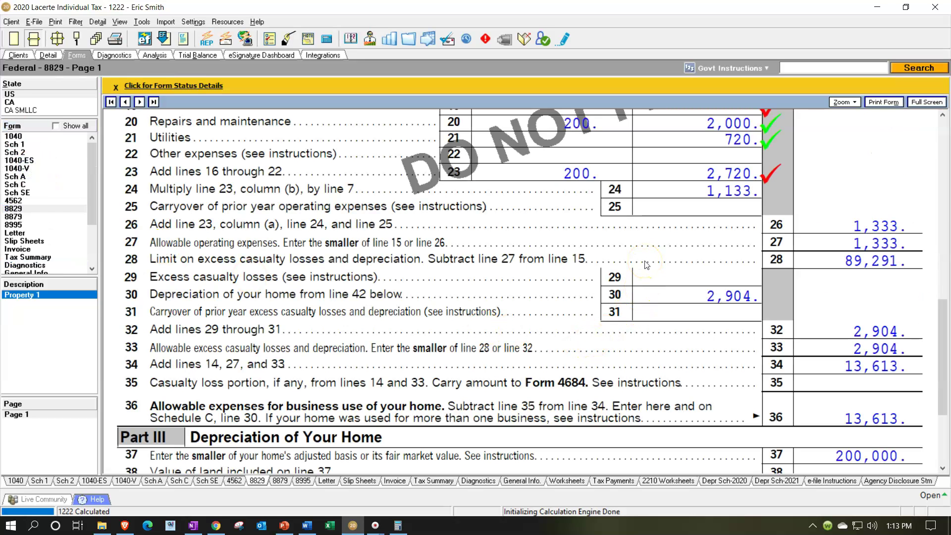
{"action": "scroll", "coordinate": [645, 264], "scroll_direction": "up", "scroll_amount": 3}
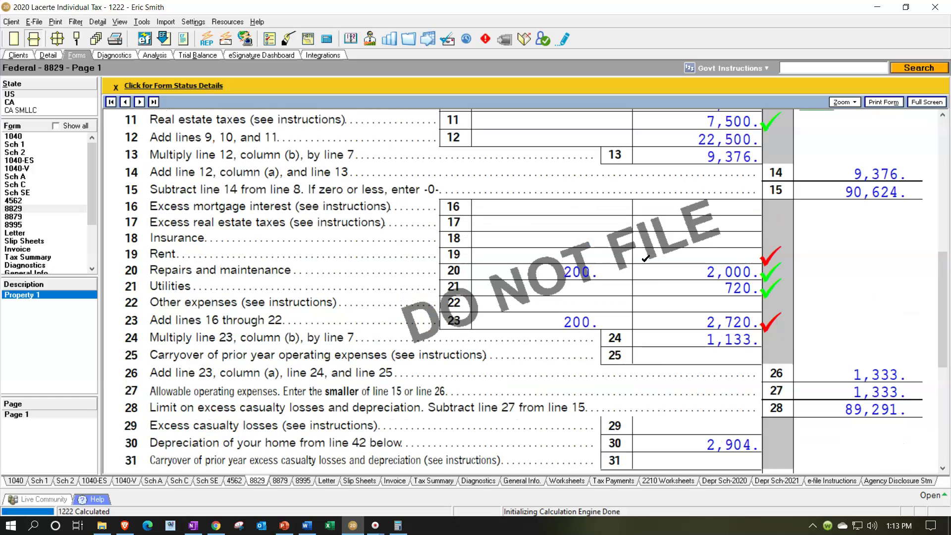
{"action": "scroll", "coordinate": [645, 258], "scroll_direction": "up", "scroll_amount": 2}
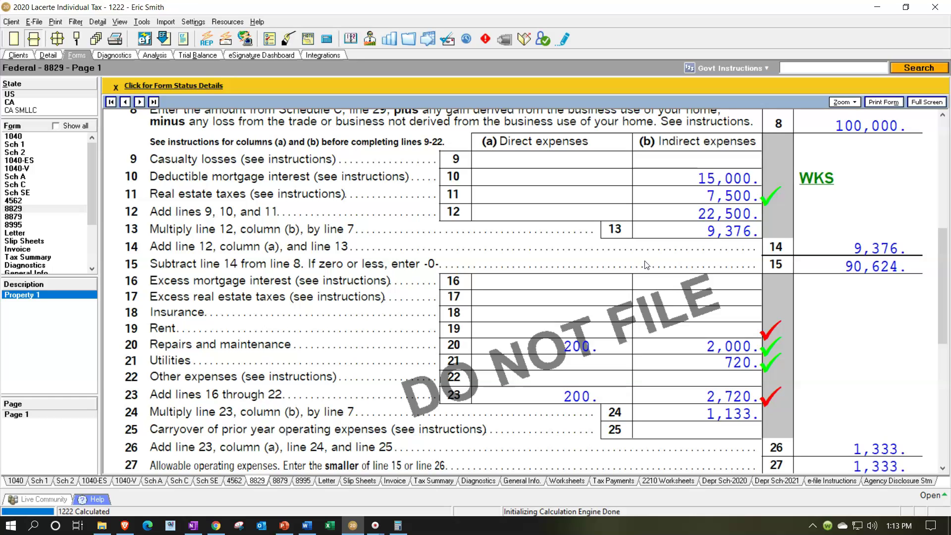
{"action": "scroll", "coordinate": [645, 264], "scroll_direction": "up", "scroll_amount": 3}
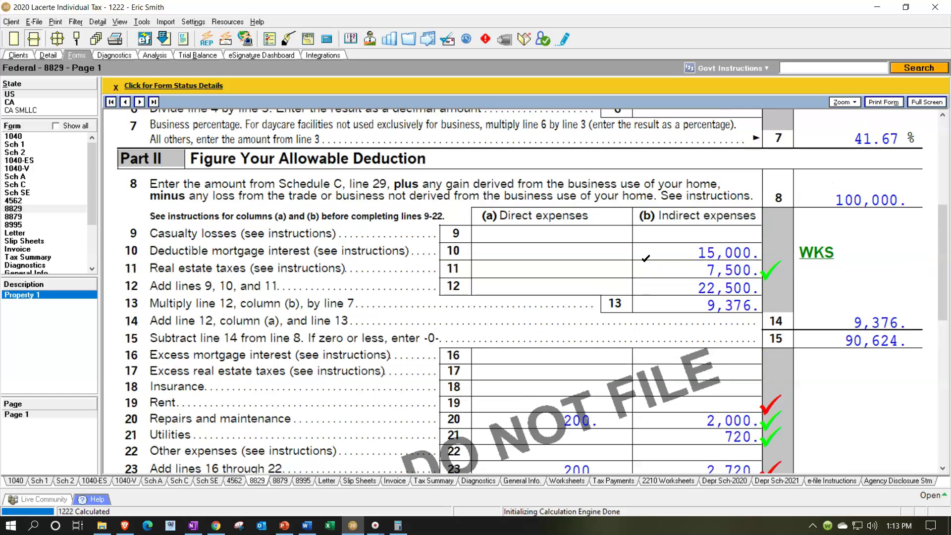